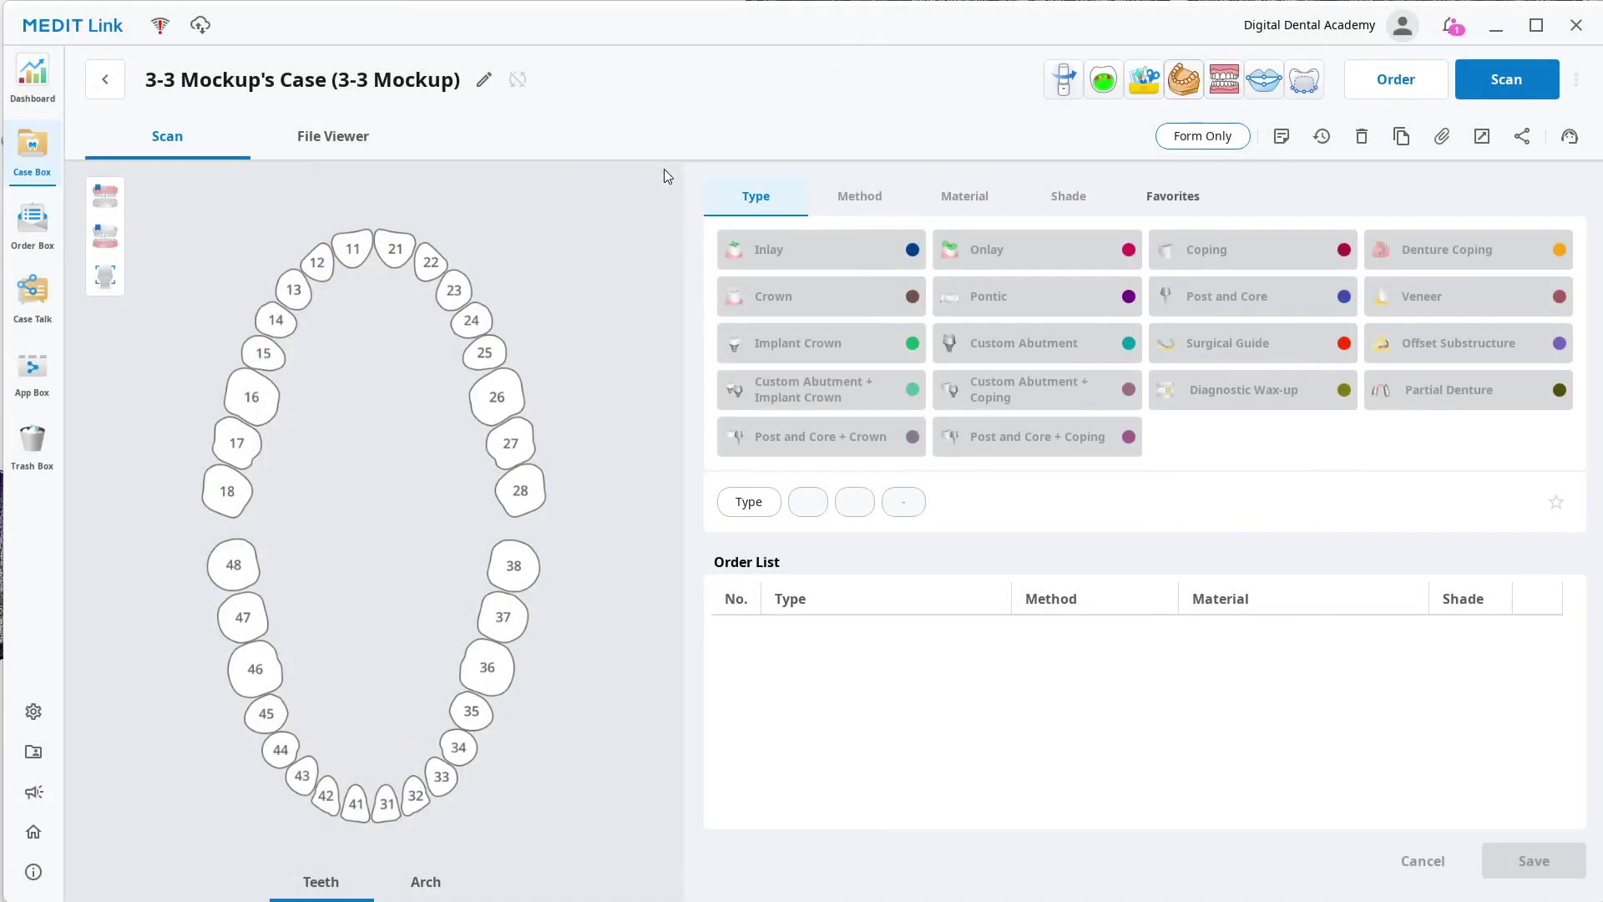
Attach all four Design Sample scans from i700w > Medit Design sample data to the case's 3D data
{"action": "left_click", "coordinate": [349, 143]}
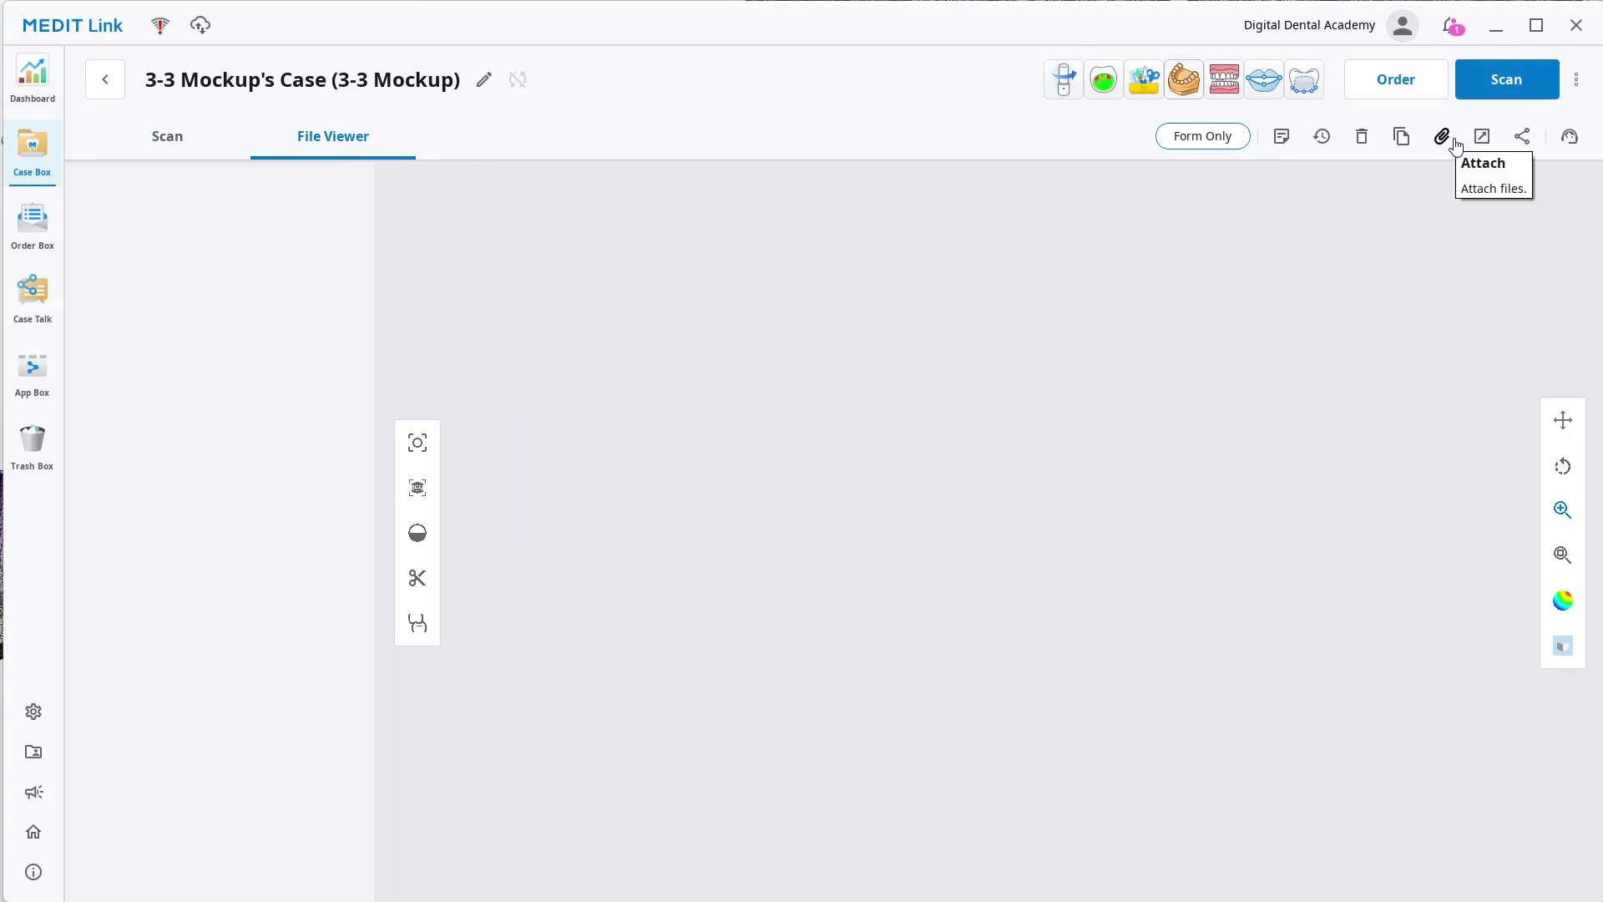
{"action": "left_click", "coordinate": [1454, 144]}
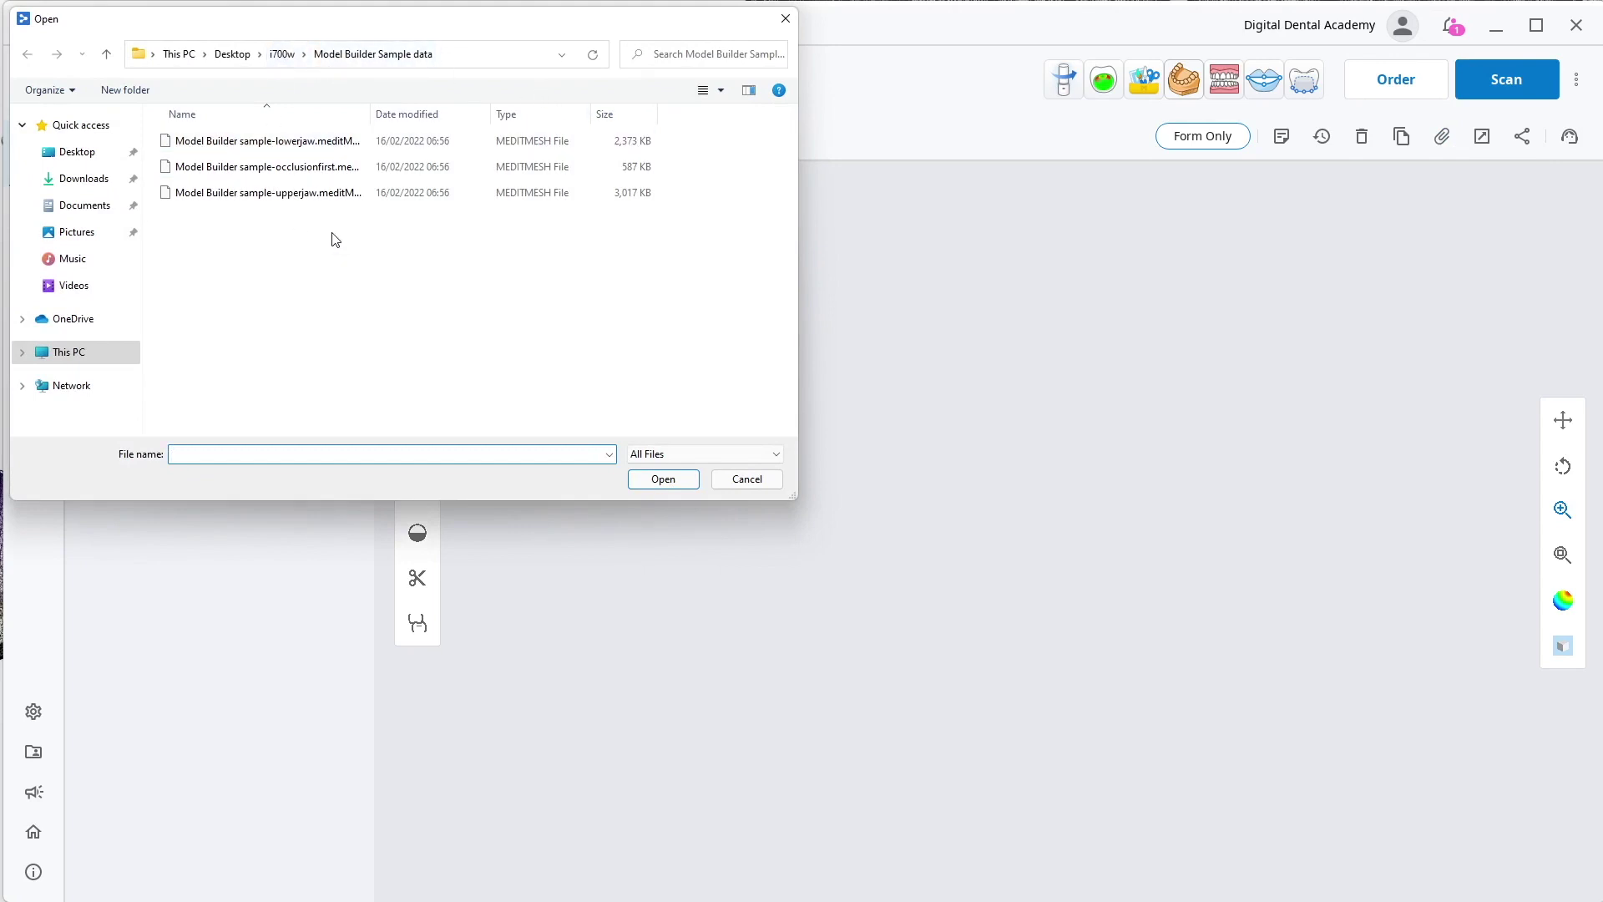
{"action": "left_click", "coordinate": [280, 56]}
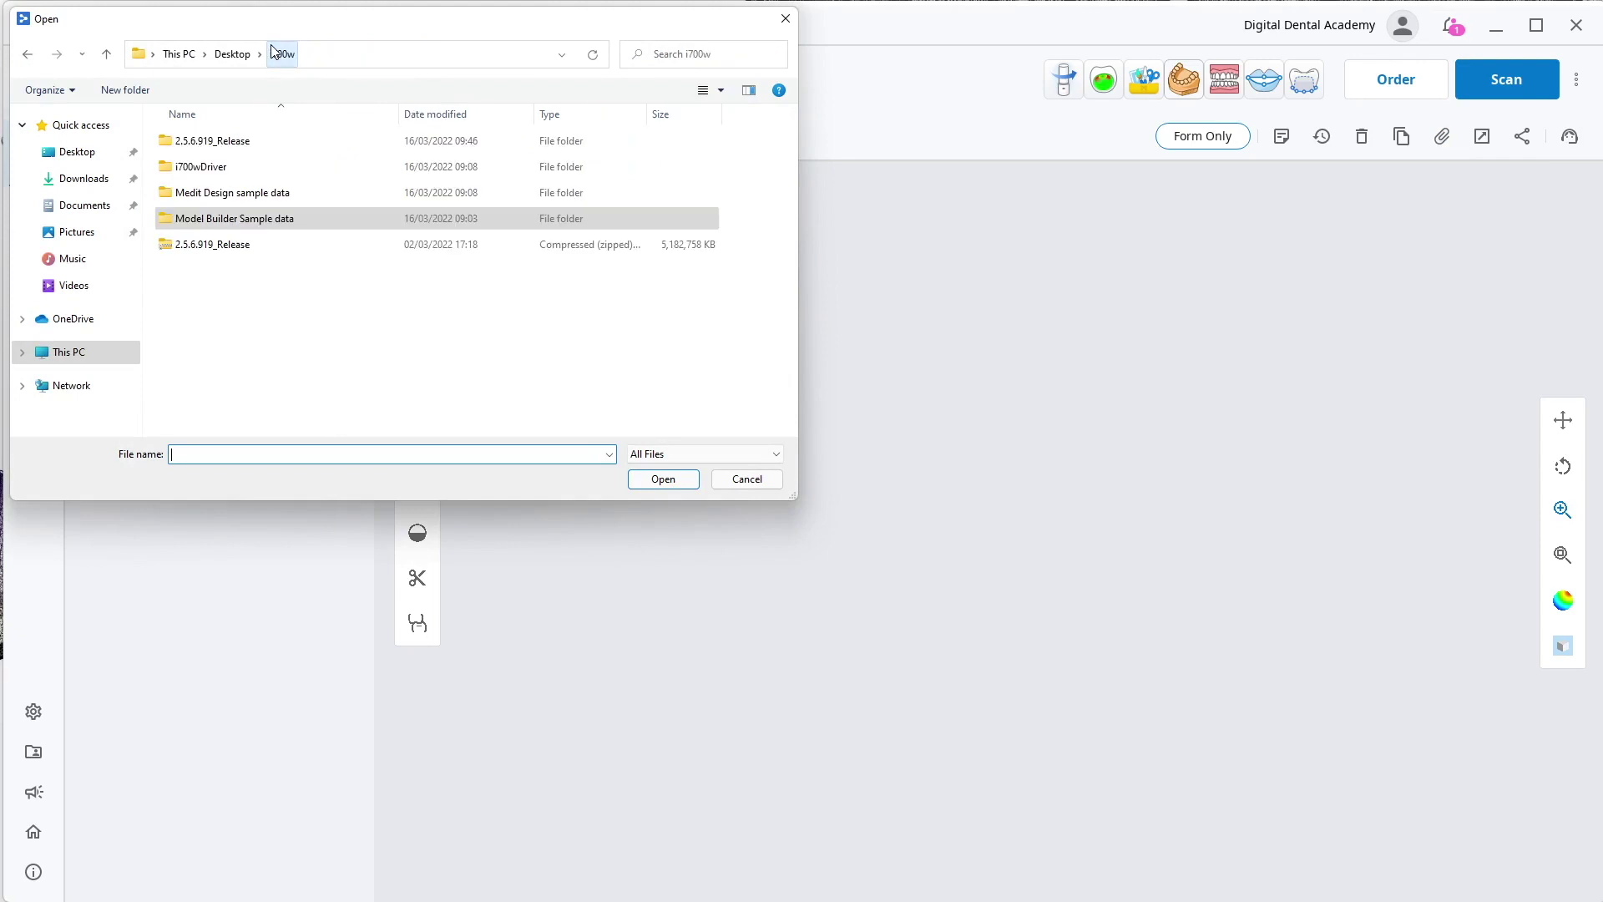
{"action": "double_click", "coordinate": [234, 194]}
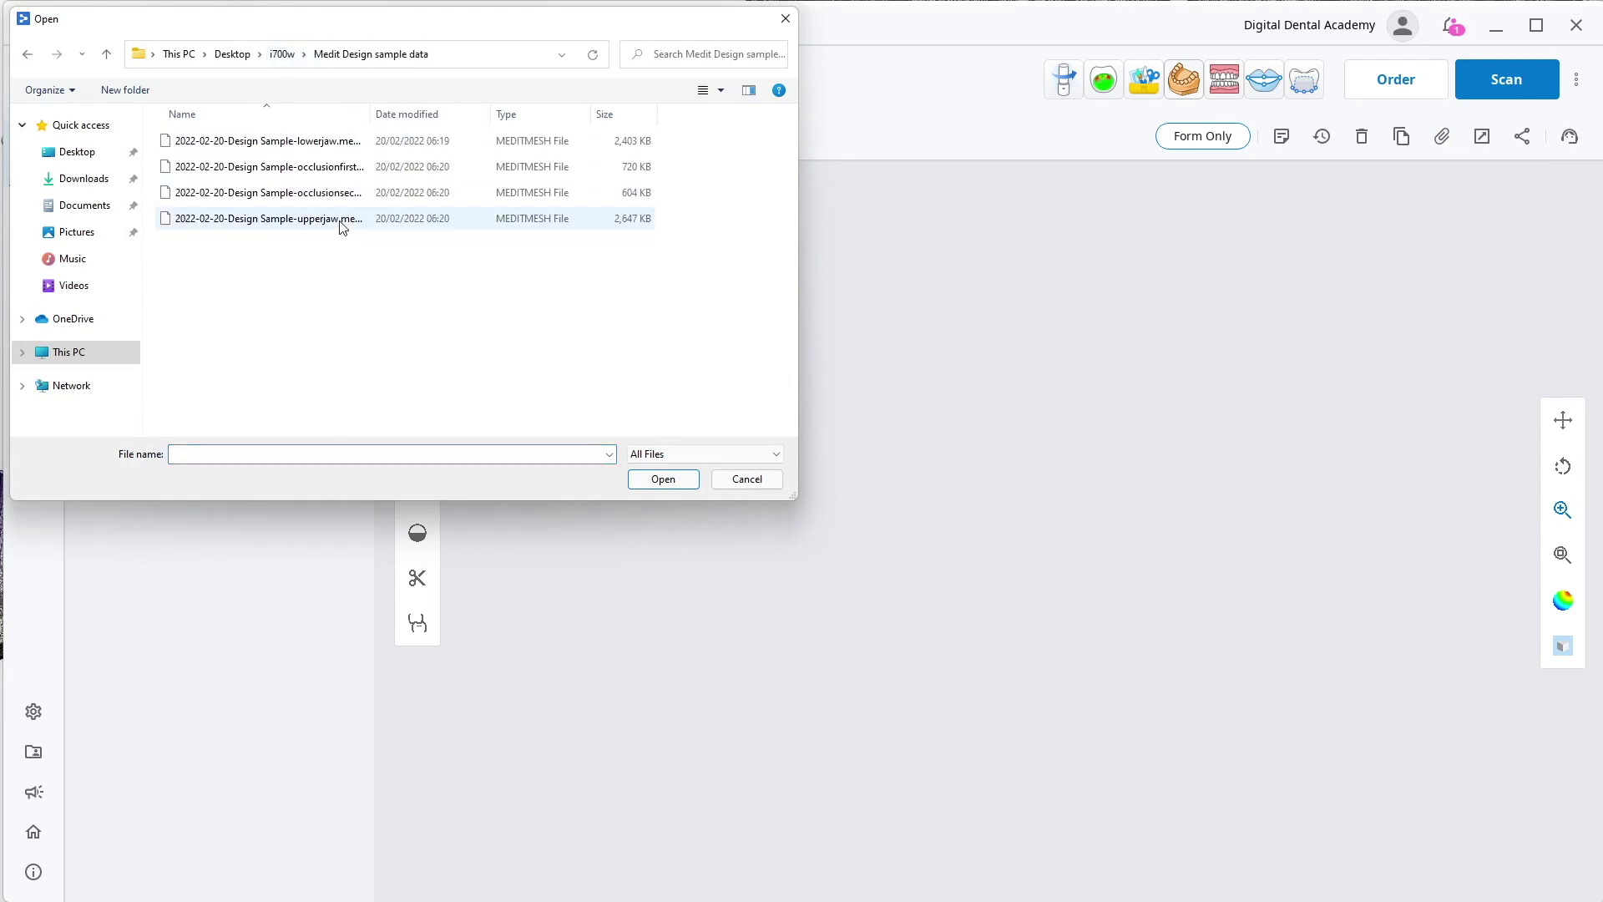
{"action": "left_click_drag", "start_coordinate": [343, 238], "coordinate": [234, 124]}
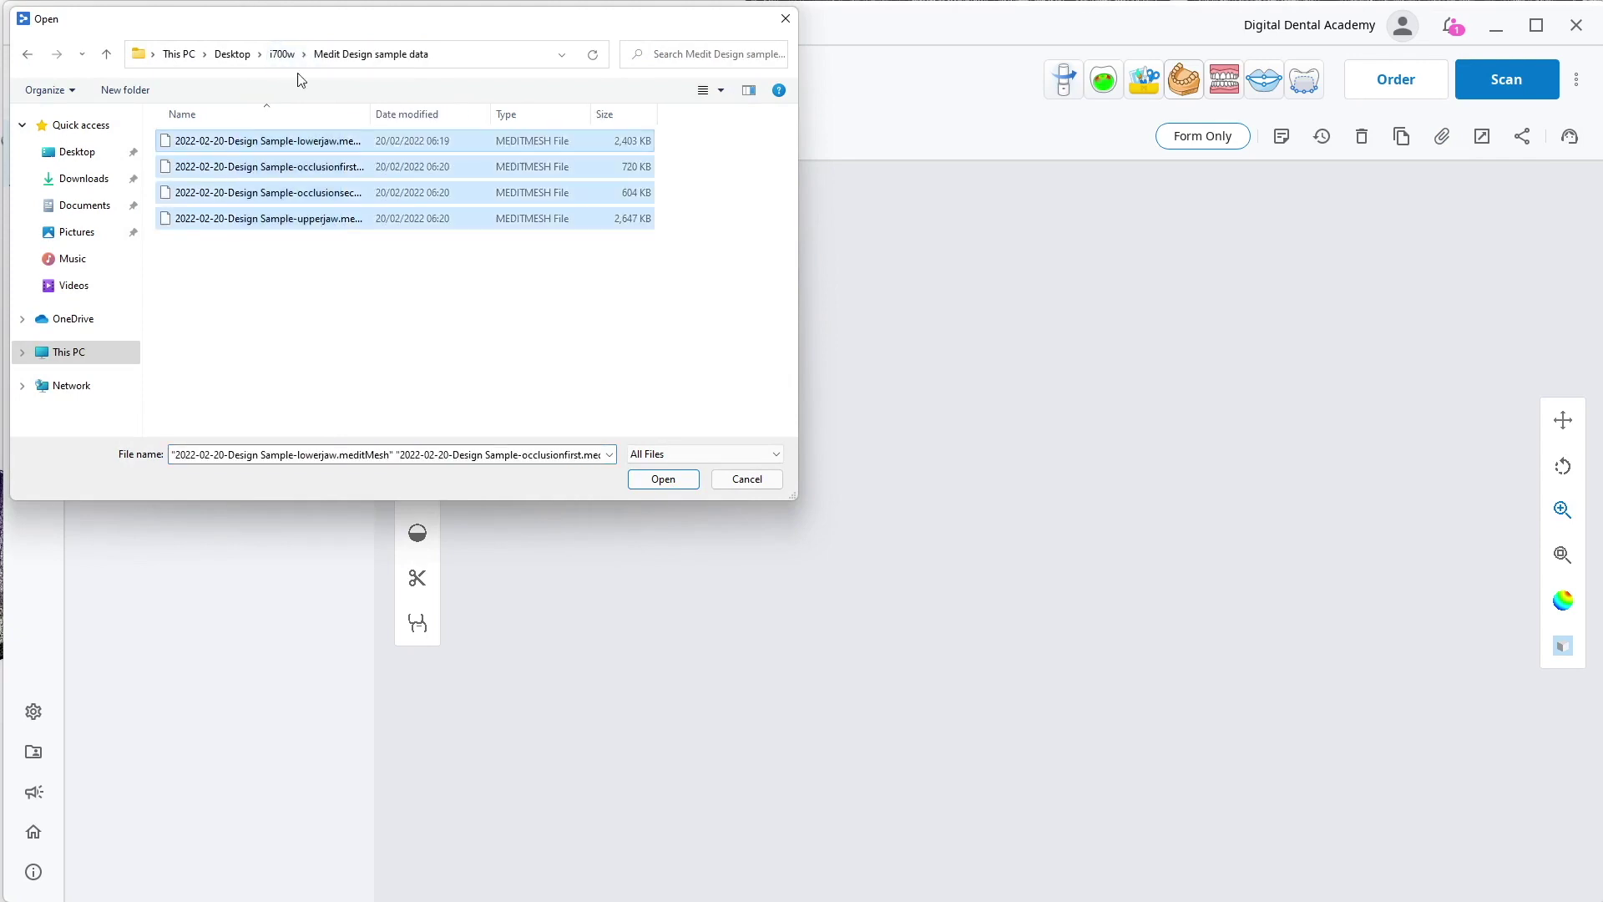
{"action": "left_click", "coordinate": [664, 479]}
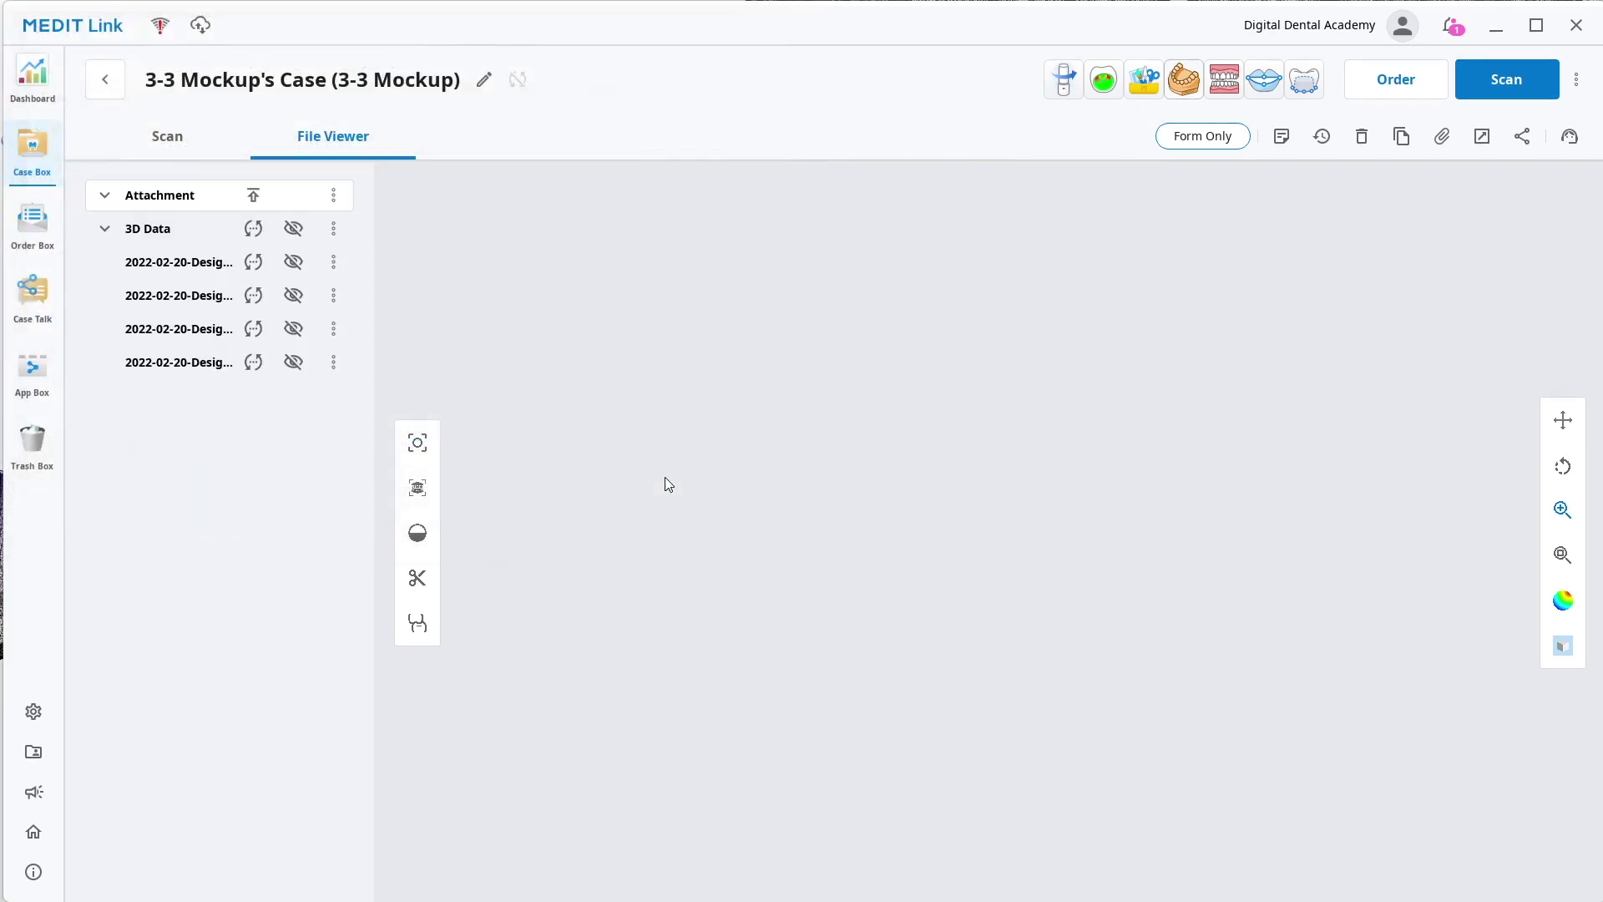
Attach the six STLs F1 11, 12, 13, 21, 22 and 23 from Downloads > F1 > F1
{"action": "left_click", "coordinate": [1433, 134]}
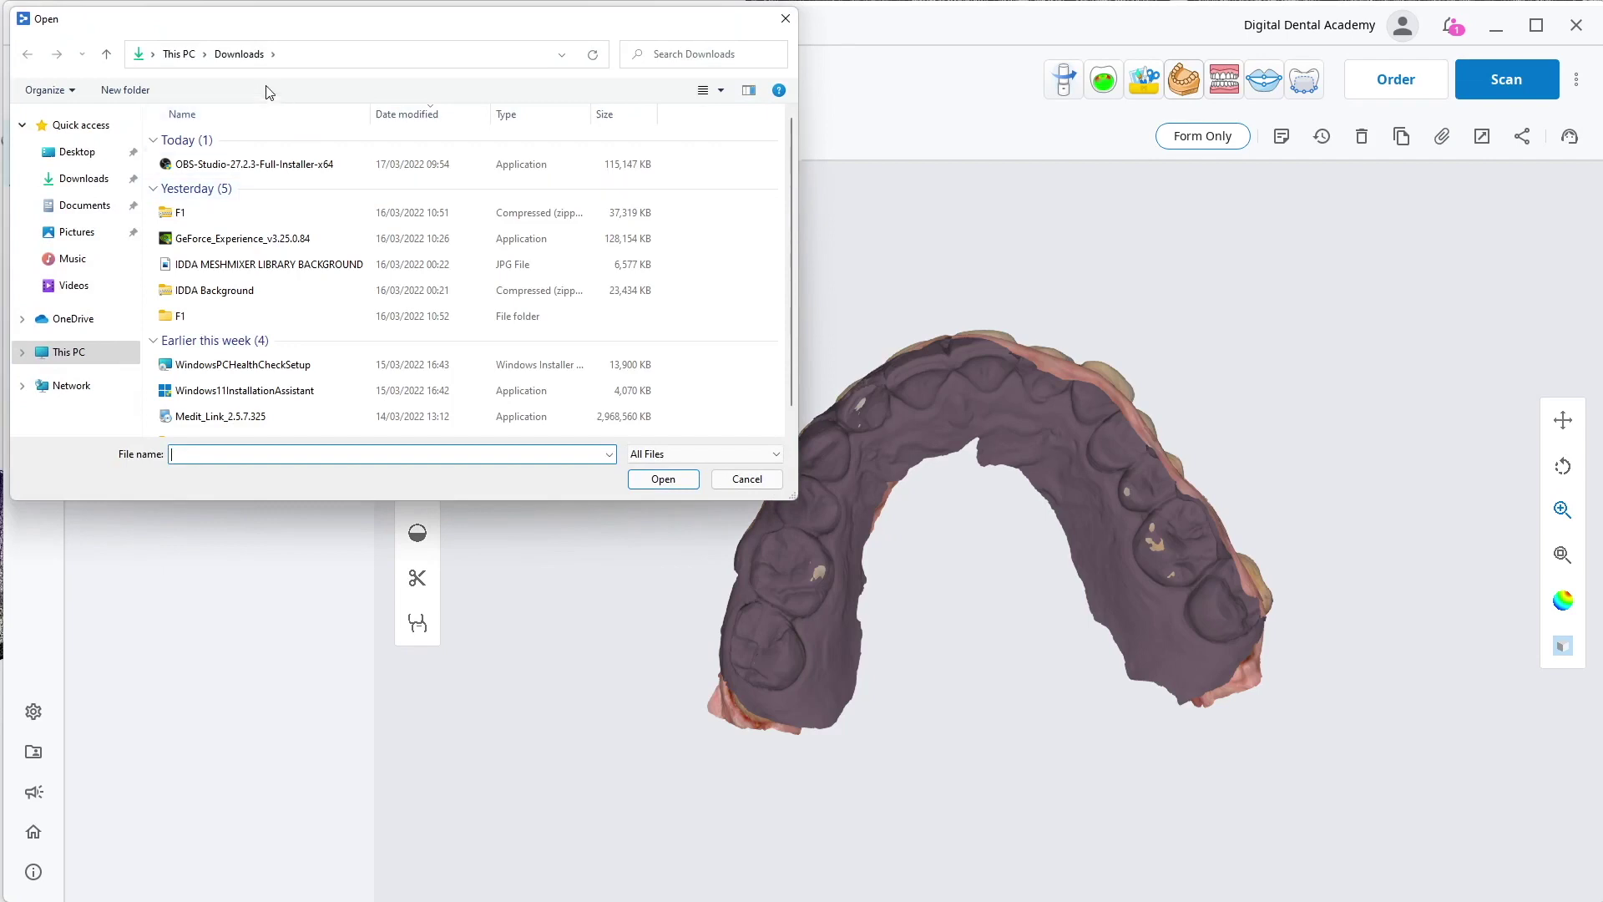
{"action": "double_click", "coordinate": [200, 317]}
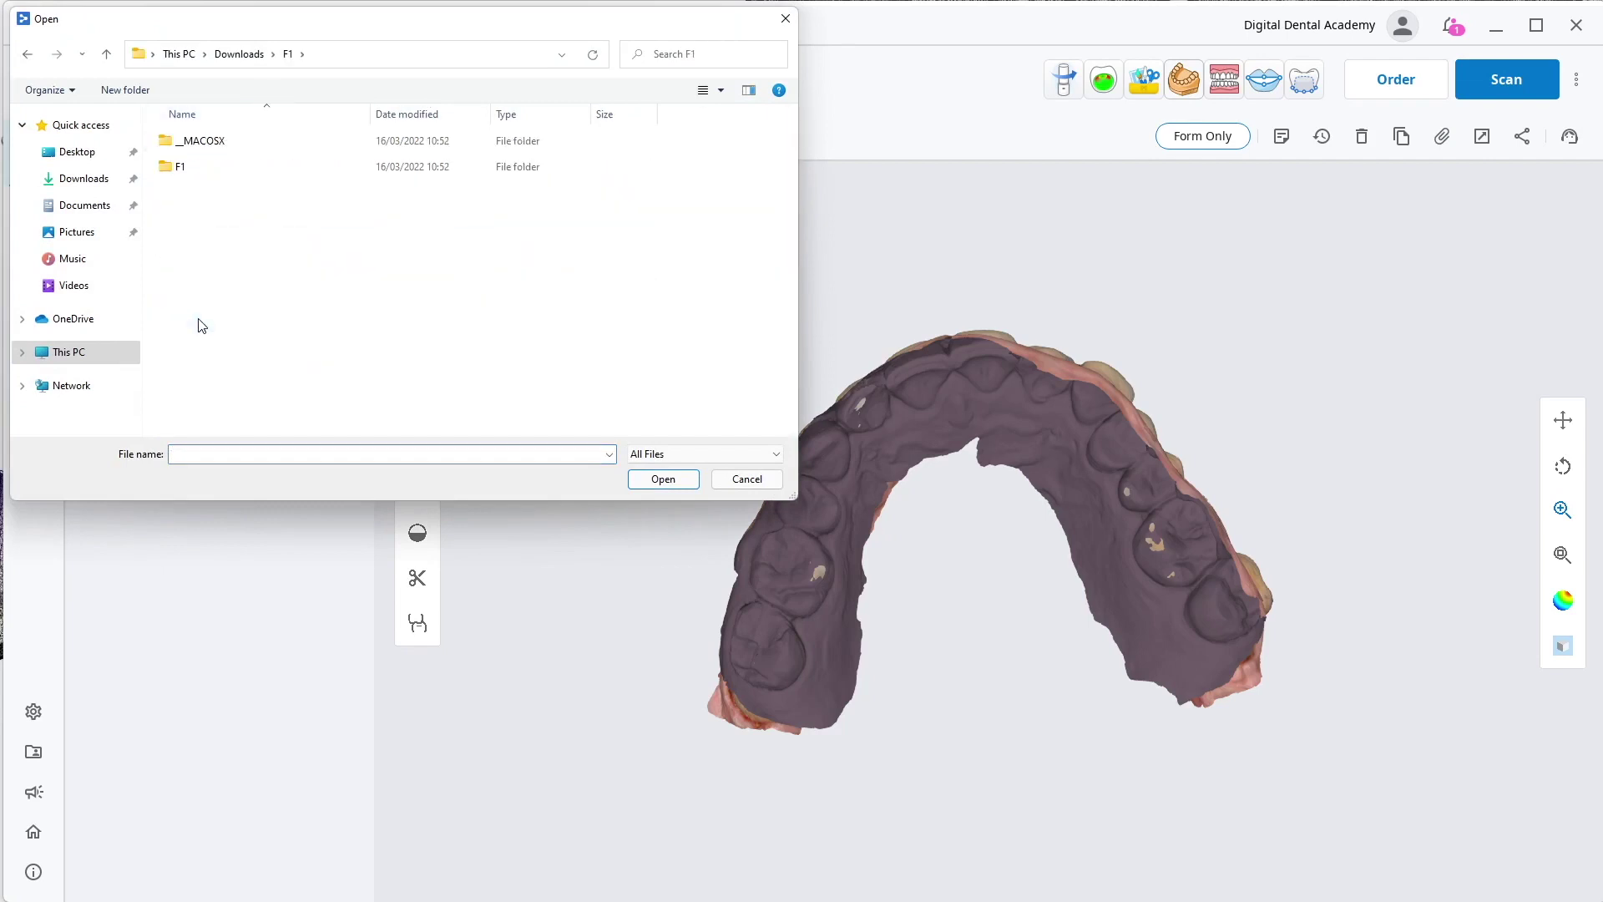
{"action": "left_click", "coordinate": [187, 164]}
{"action": "double_click", "coordinate": [187, 165]}
{"action": "left_click", "coordinate": [231, 148]}
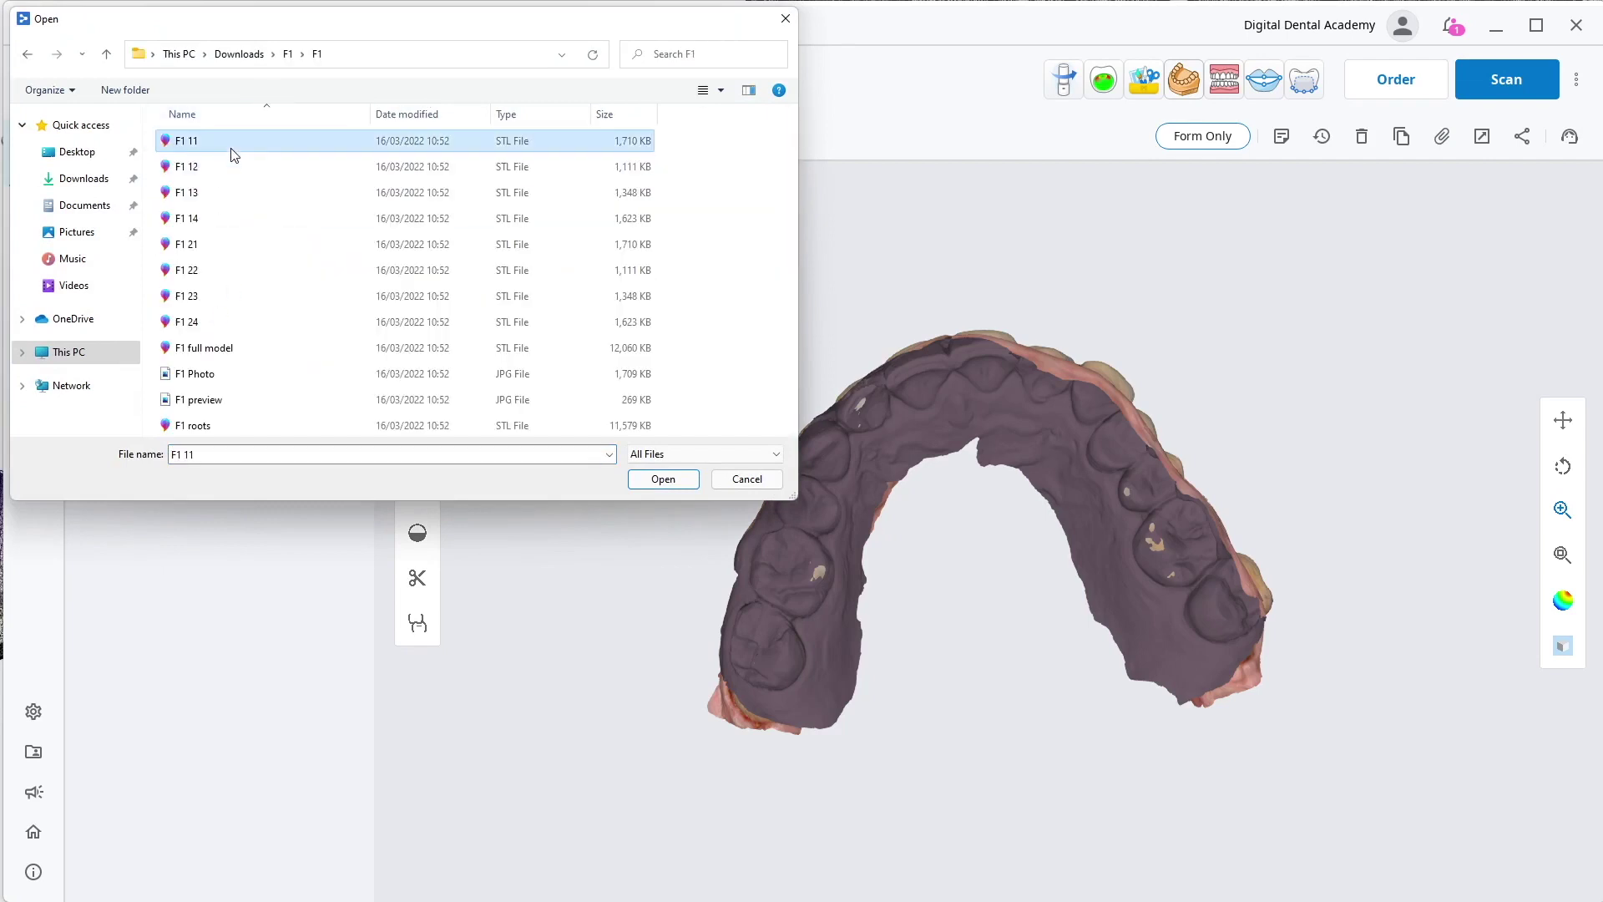
{"action": "left_click", "coordinate": [223, 200], "text": "shift"}
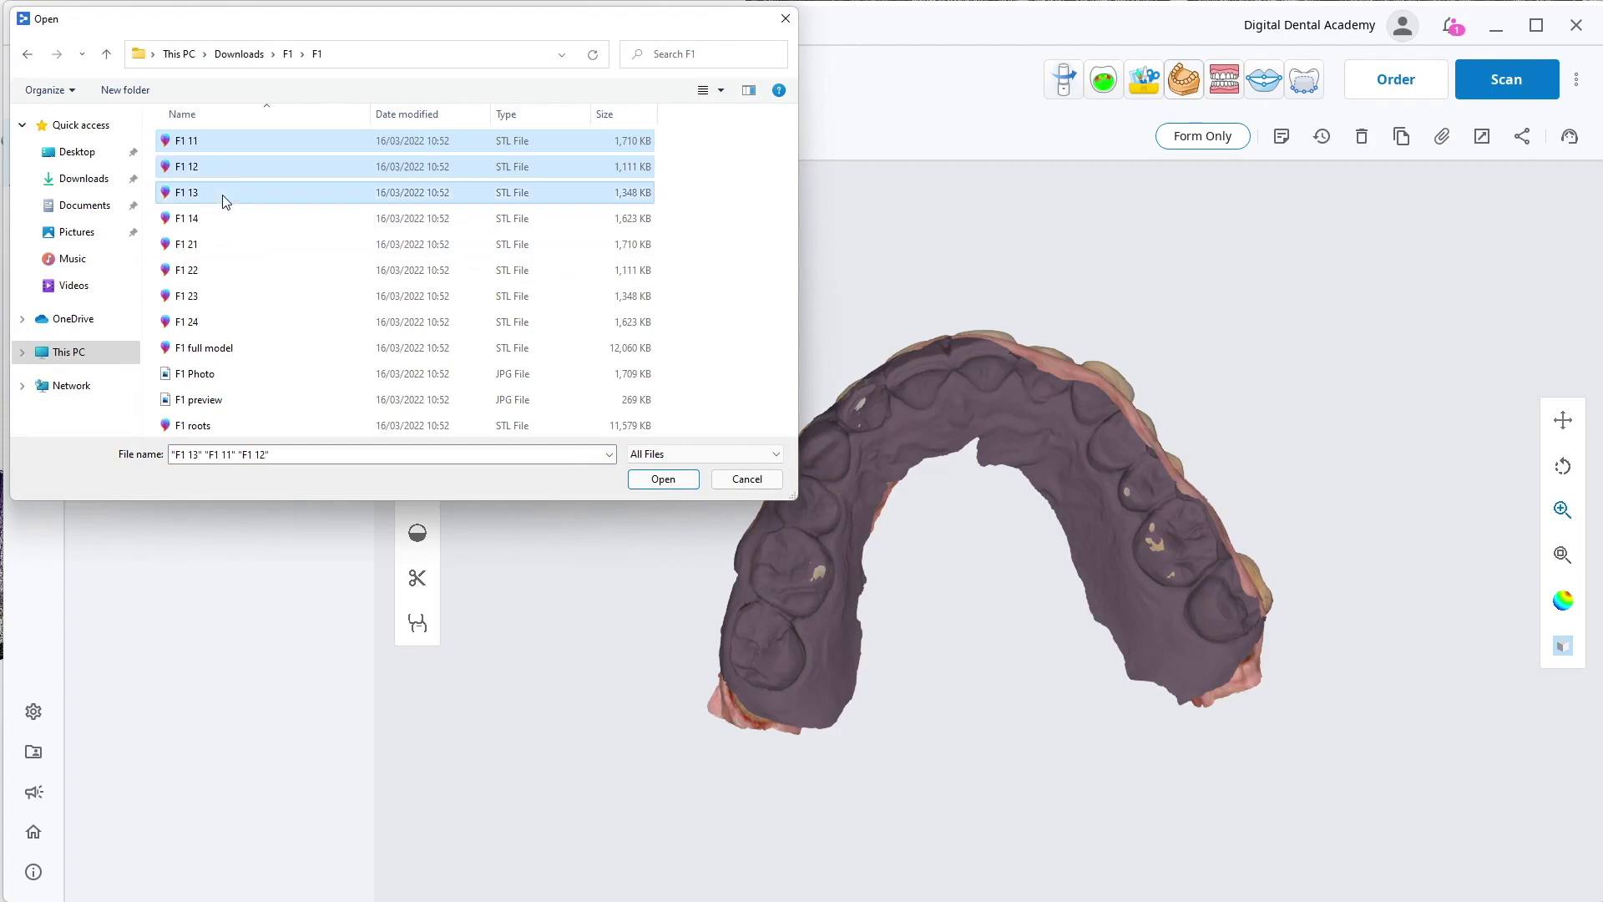
{"action": "left_click", "coordinate": [217, 246], "text": "ctrl"}
{"action": "left_click", "coordinate": [218, 270], "text": "ctrl"}
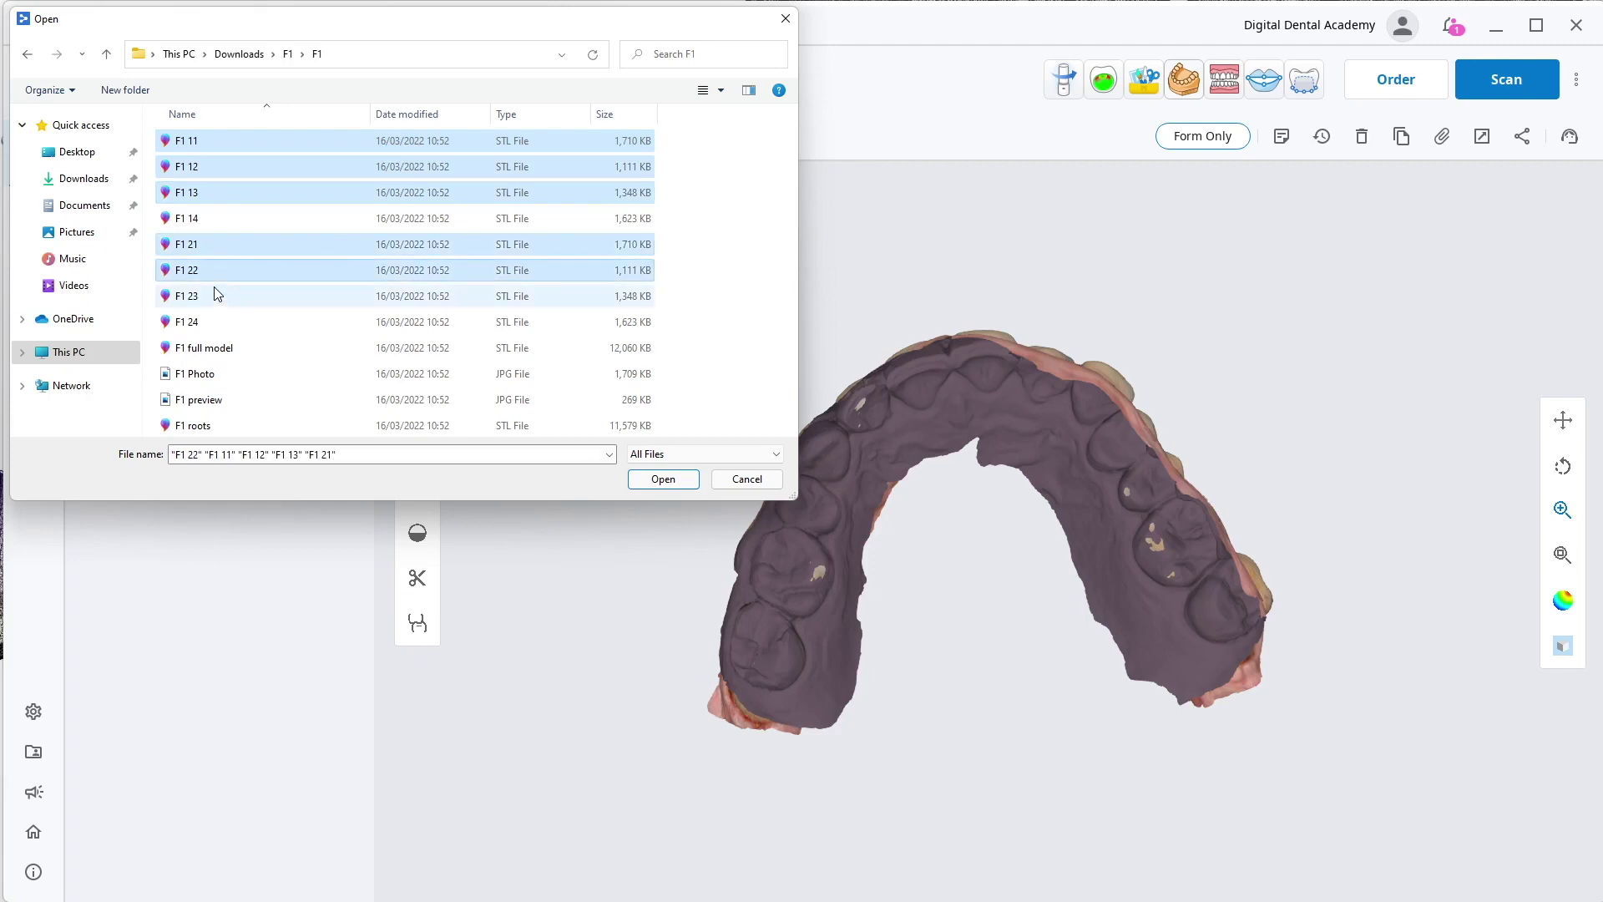
{"action": "left_click", "coordinate": [217, 297], "text": "ctrl"}
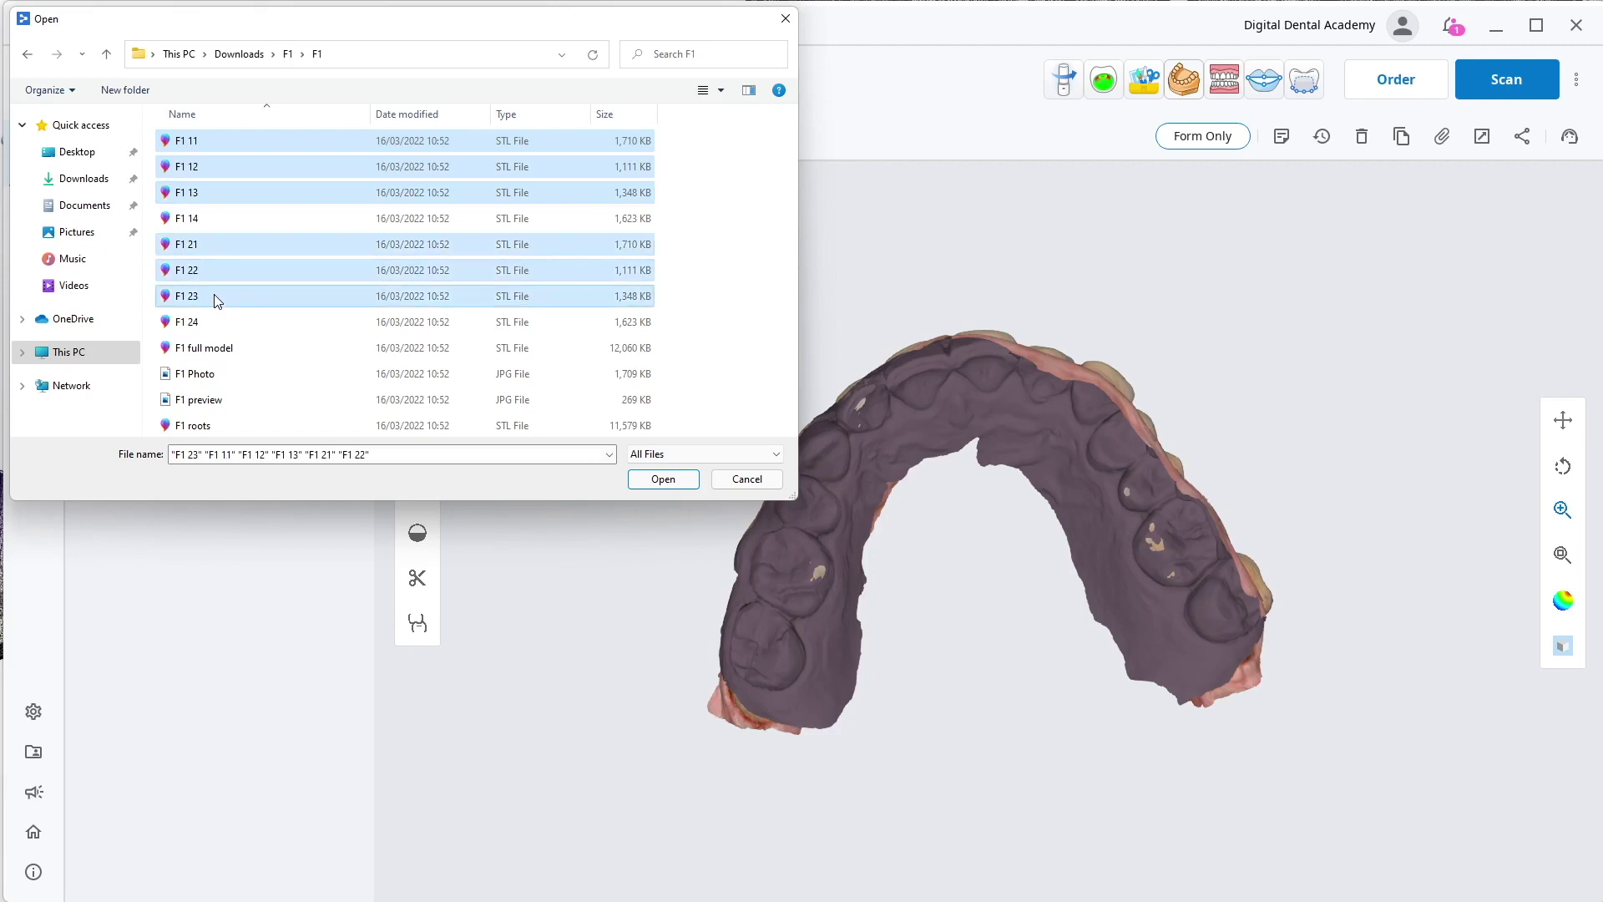
{"action": "left_click", "coordinate": [673, 483]}
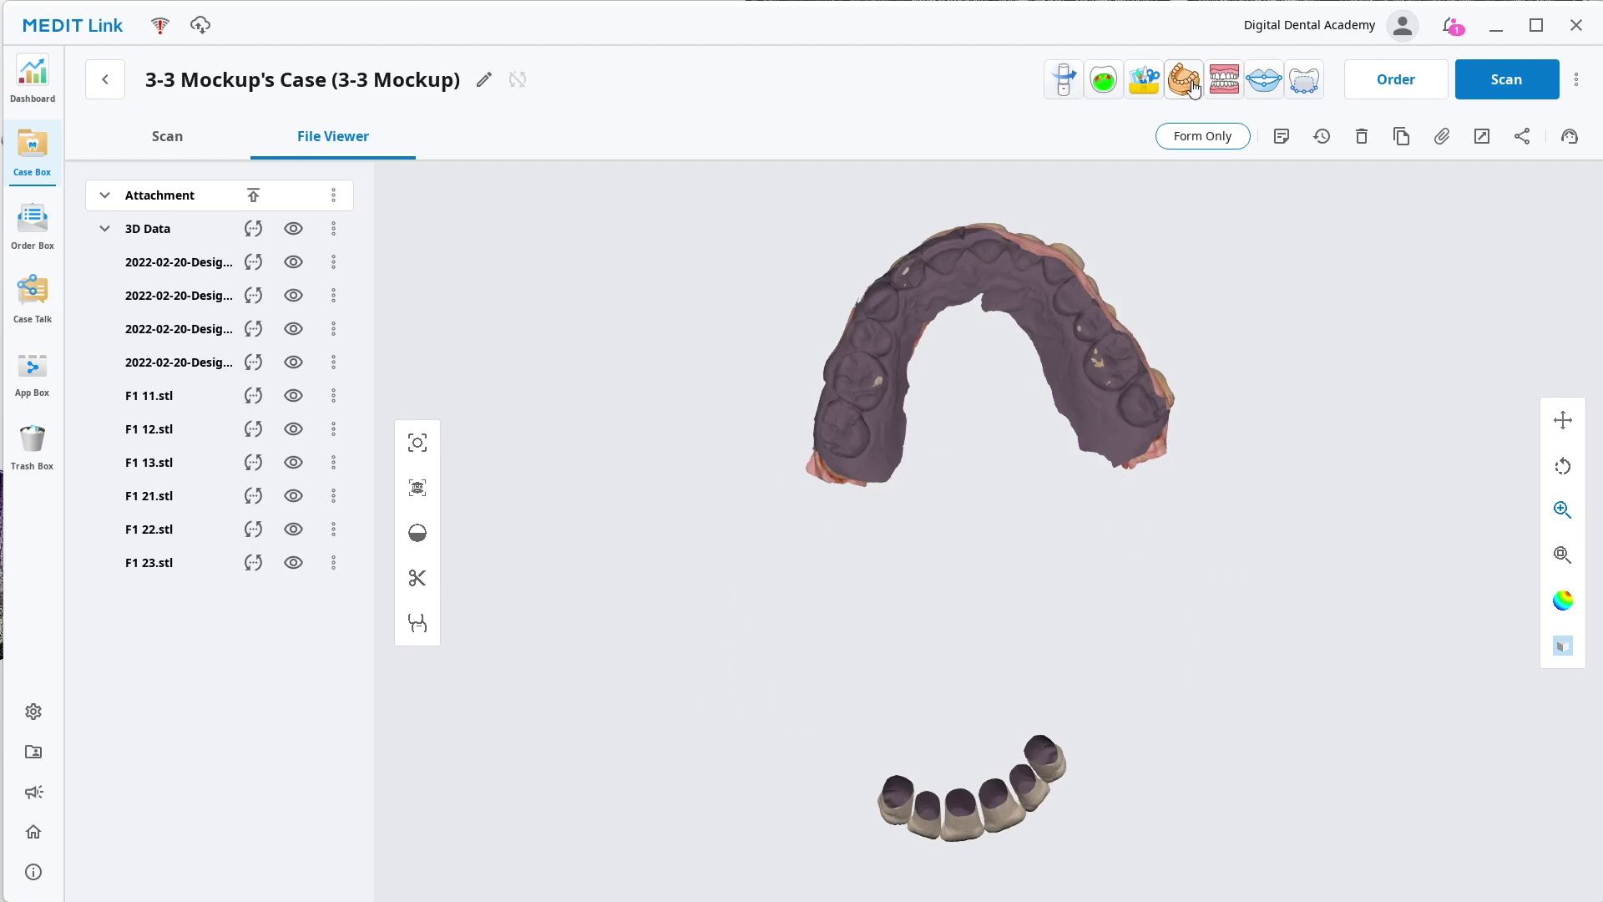
{"action": "left_click", "coordinate": [1149, 90]}
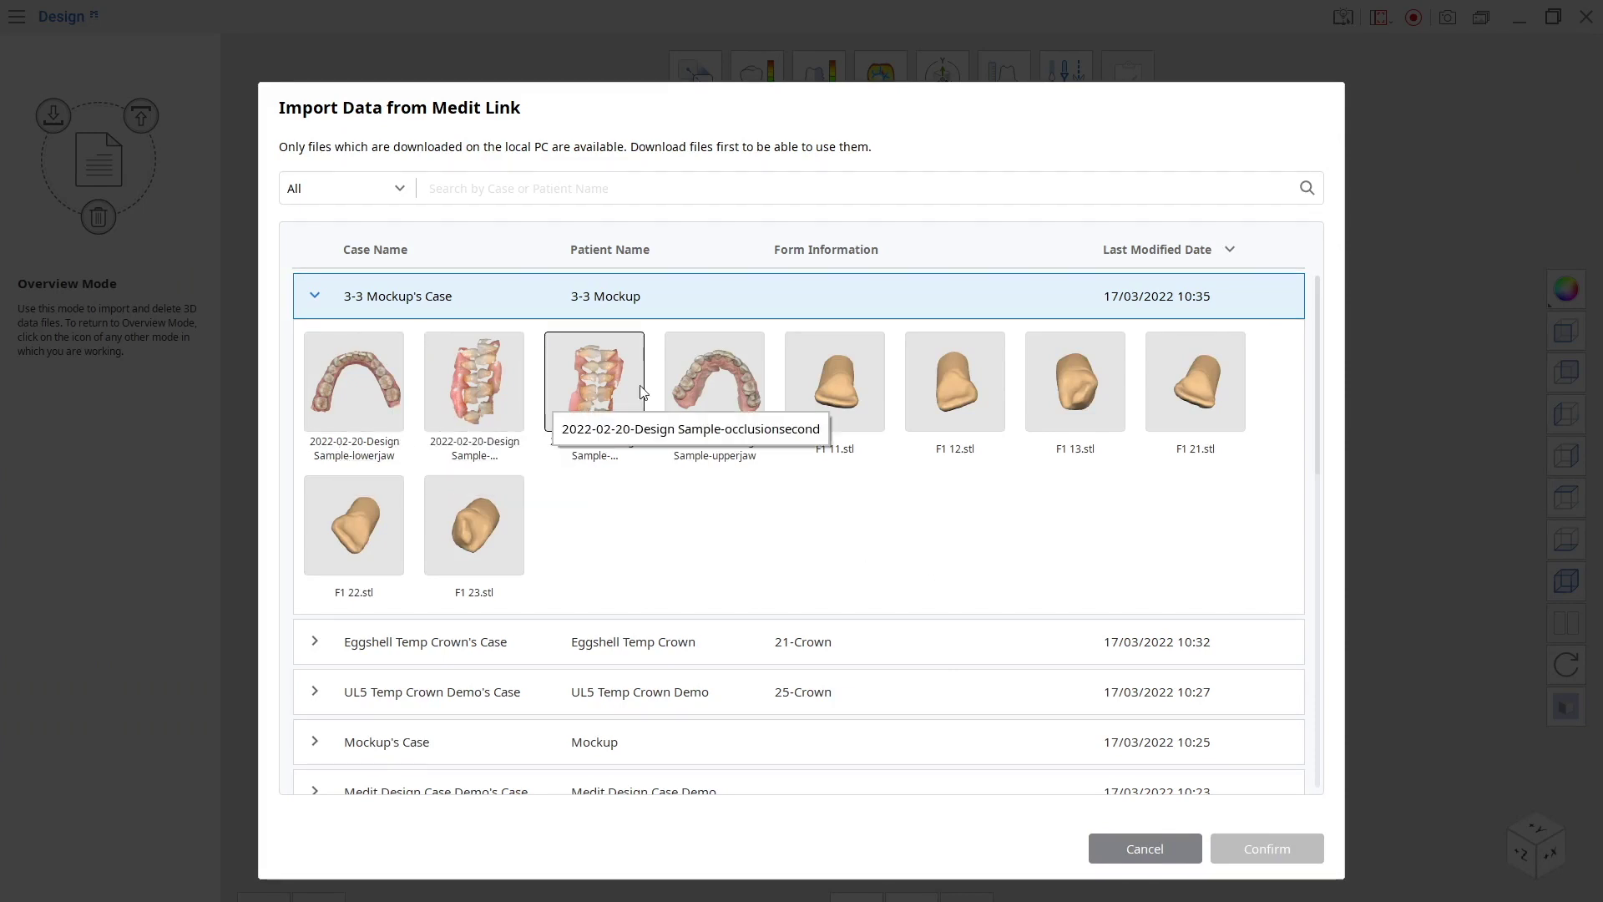
Import the upperjaw scan plus F1 11, 12, 13, 21, 22 and 23 into Medit Design
{"action": "left_click", "coordinate": [718, 389]}
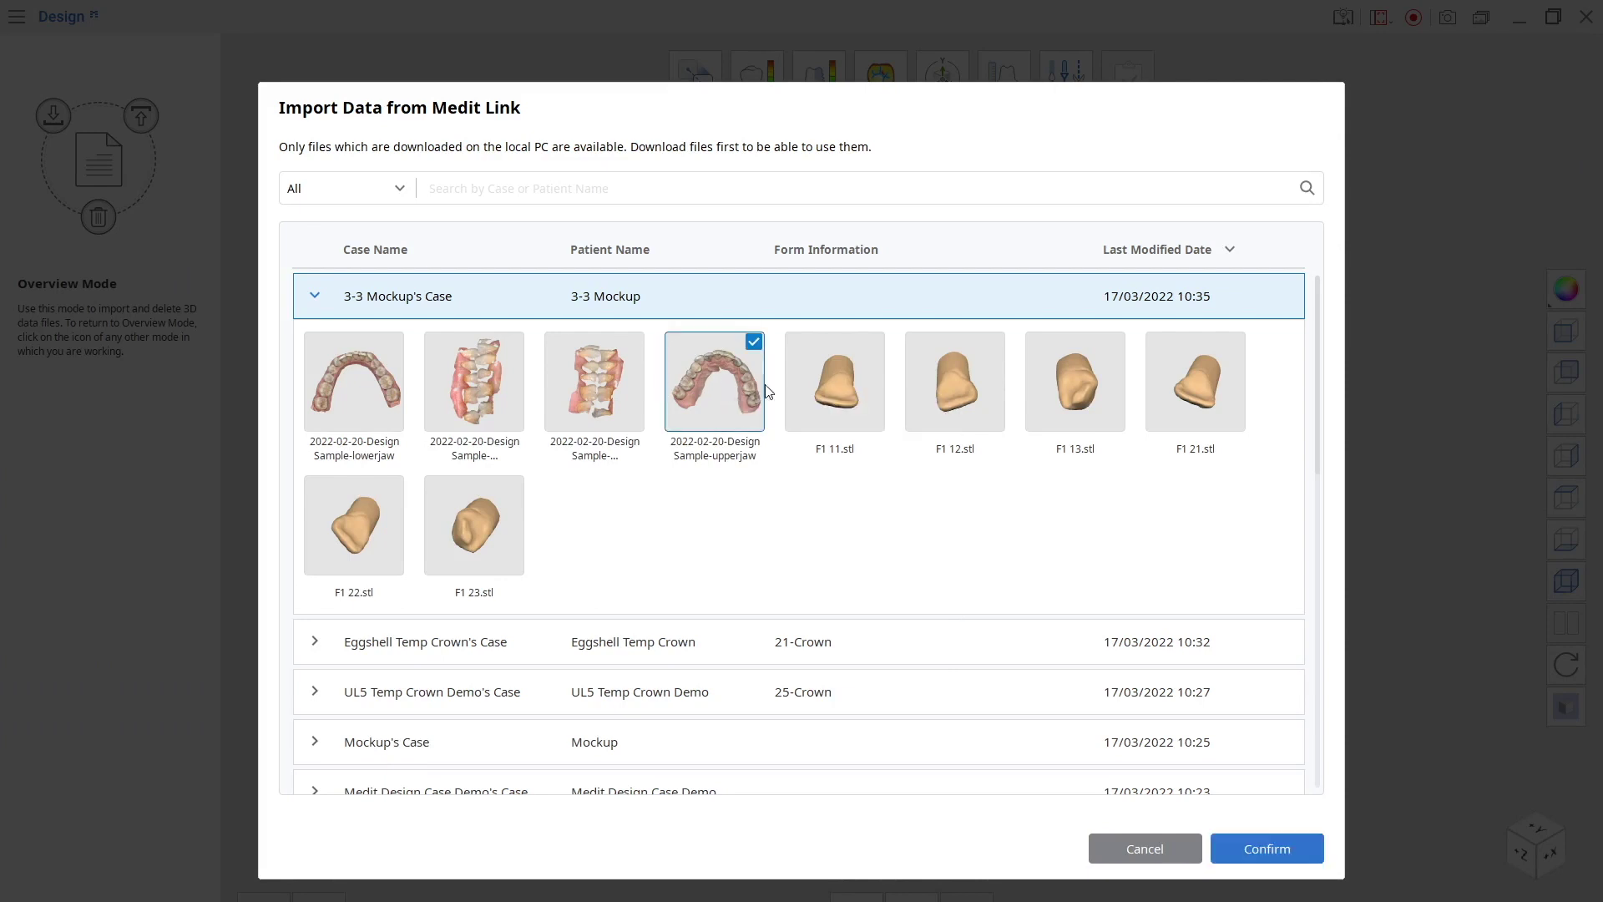
{"action": "left_click", "coordinate": [874, 374]}
{"action": "left_click", "coordinate": [957, 372]}
{"action": "left_click", "coordinate": [1069, 375]}
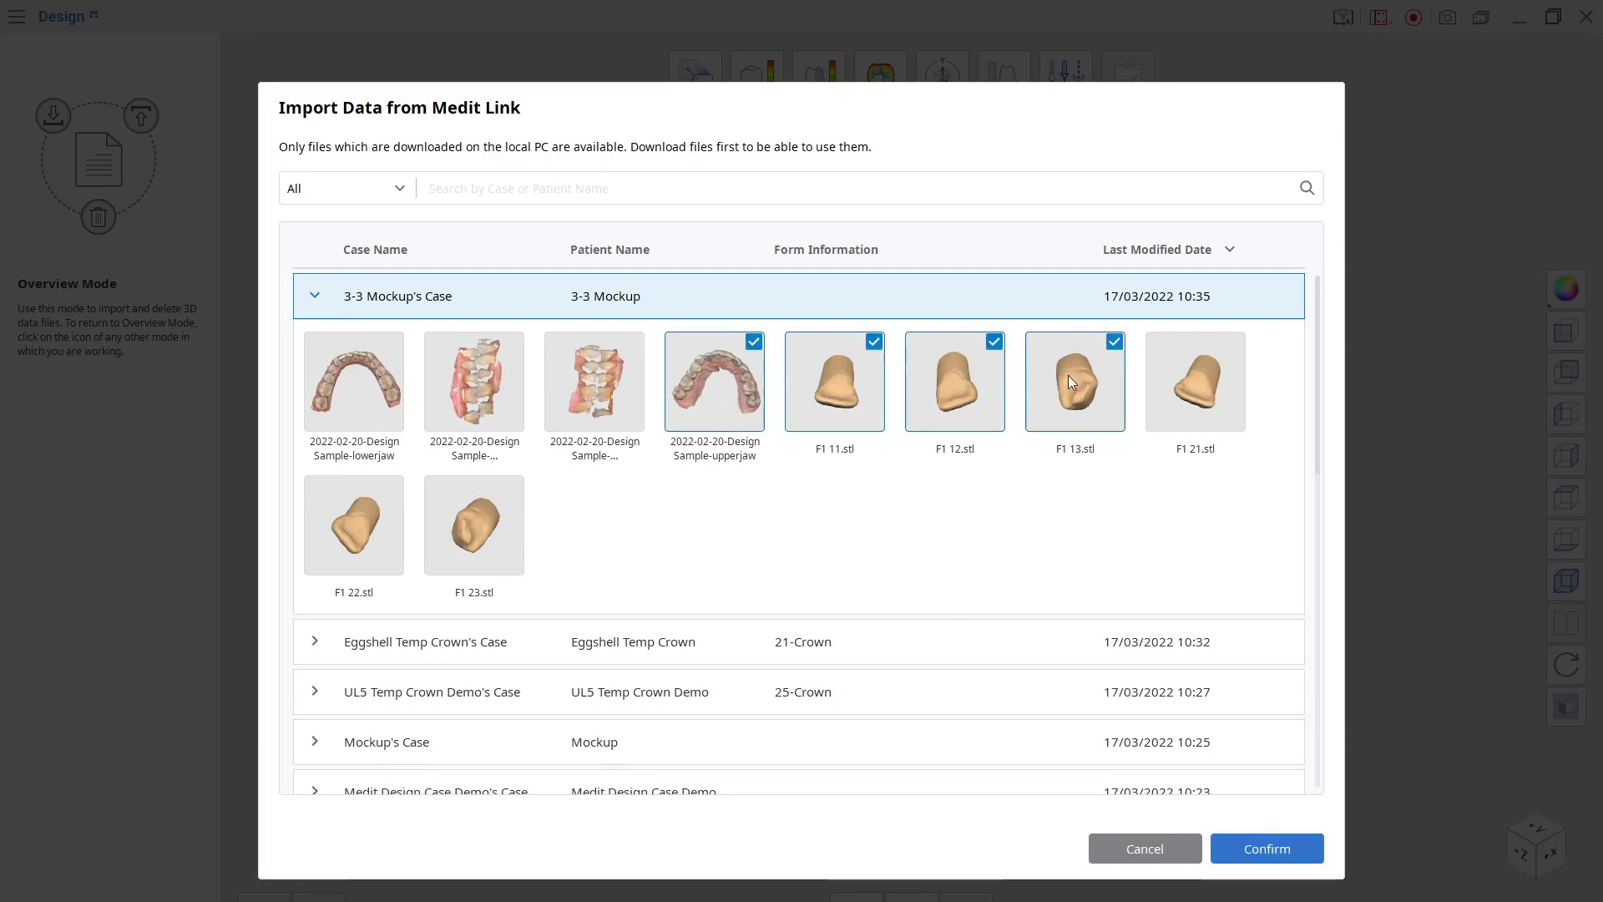
{"action": "left_click", "coordinate": [1224, 364]}
{"action": "left_click", "coordinate": [368, 535]}
{"action": "left_click", "coordinate": [457, 529]}
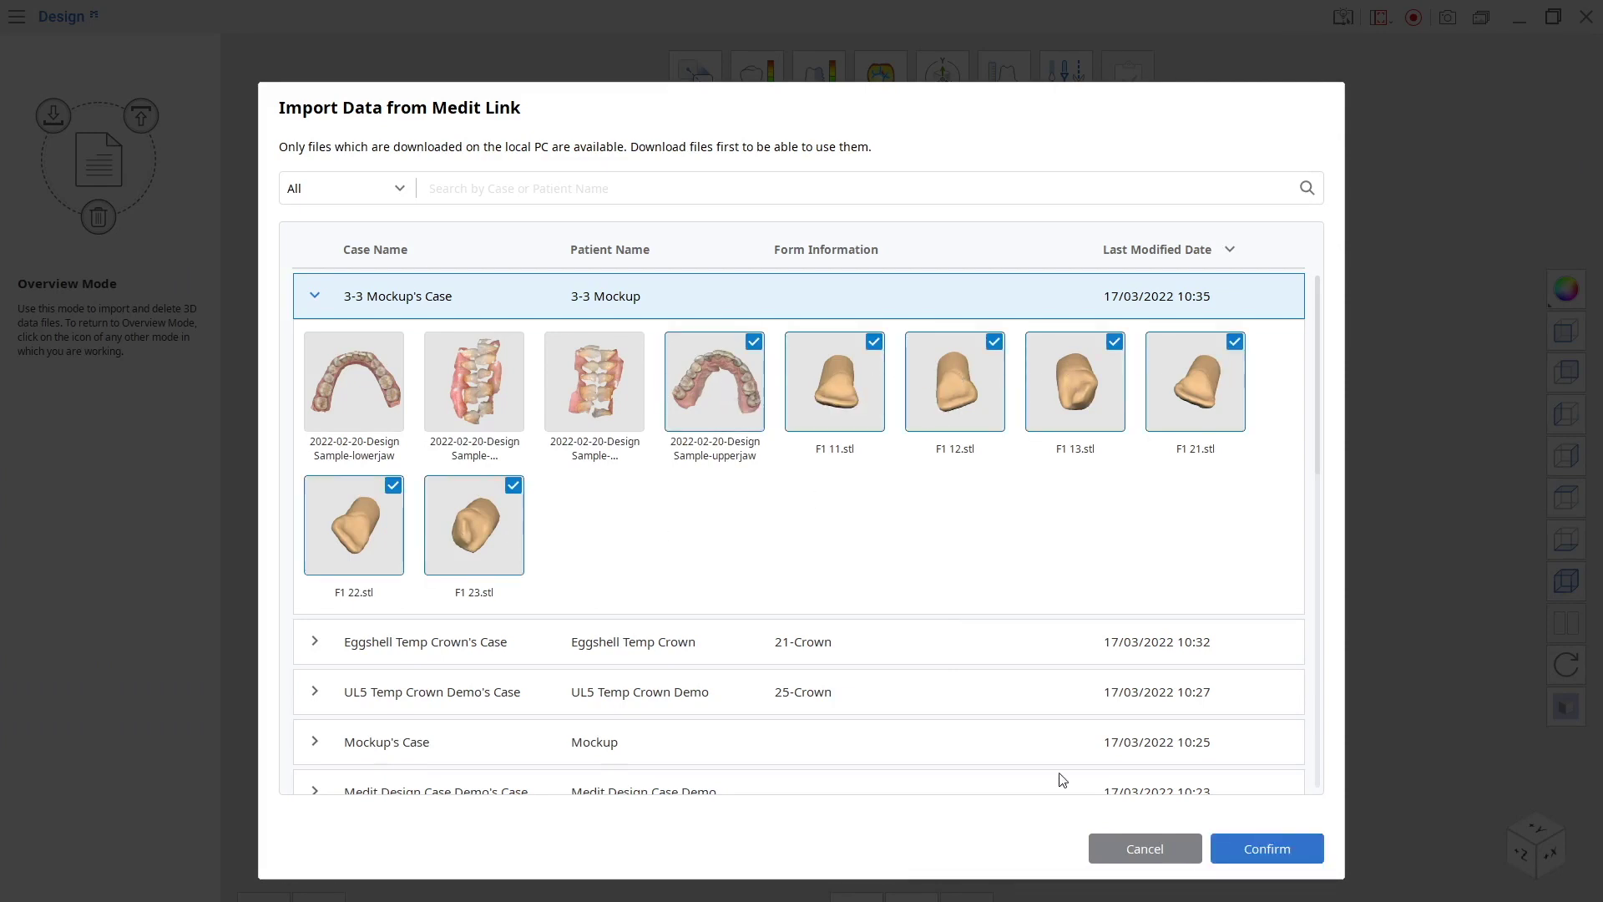
{"action": "left_click", "coordinate": [1261, 848]}
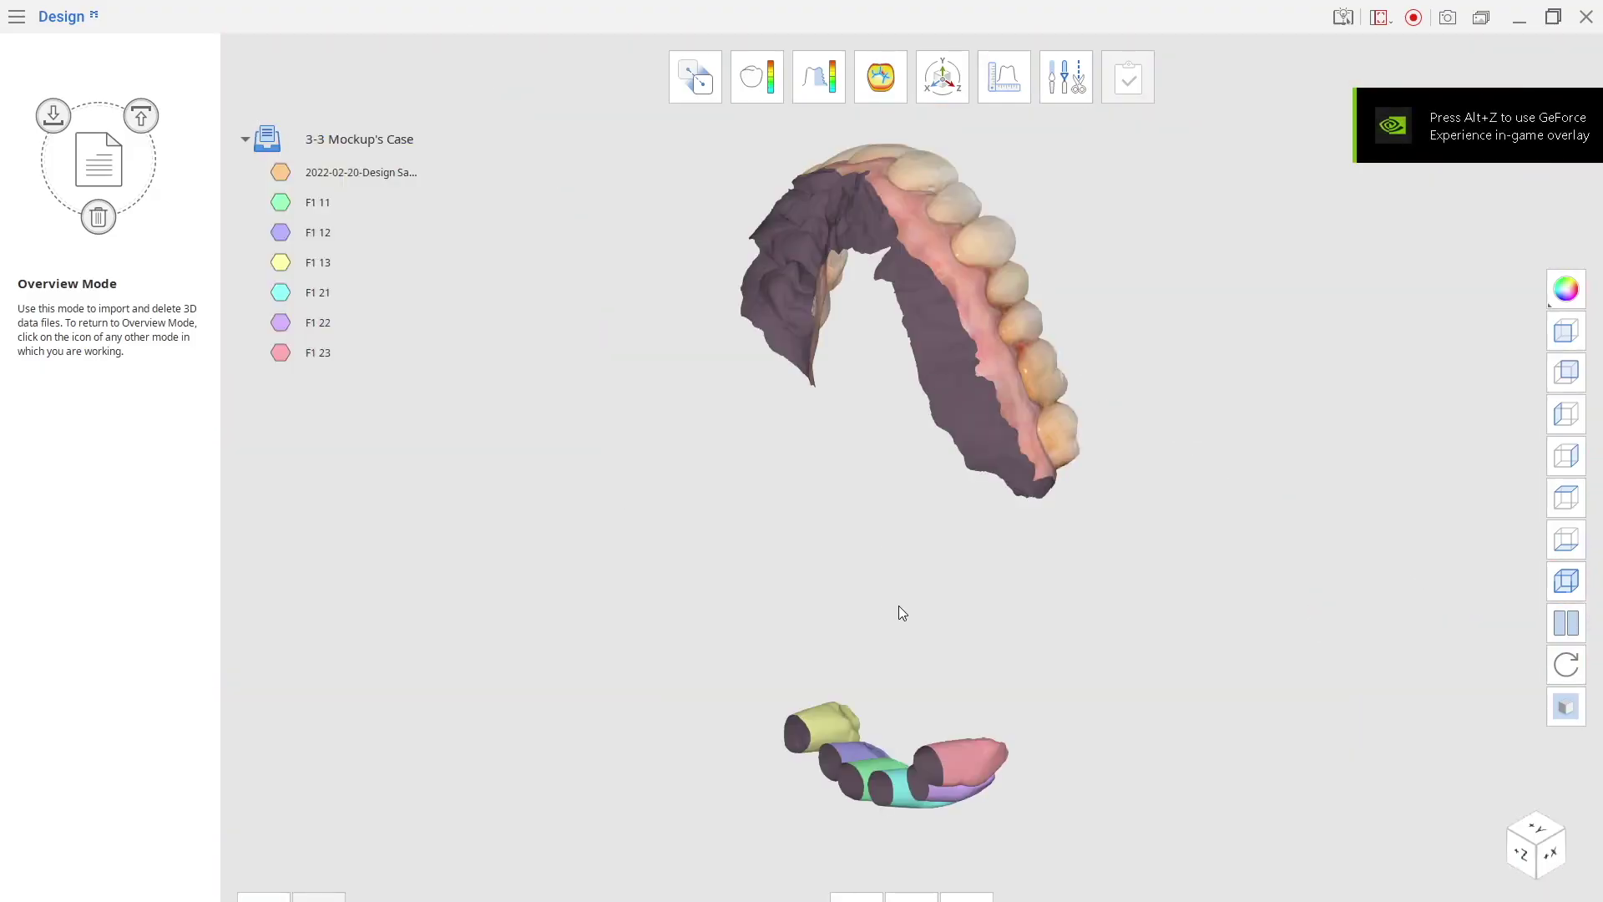
Orbit the arch and teeth to a frontal view and open the Trimming Tool
{"action": "right_click_drag", "start_coordinate": [898, 604], "coordinate": [1184, 366]}
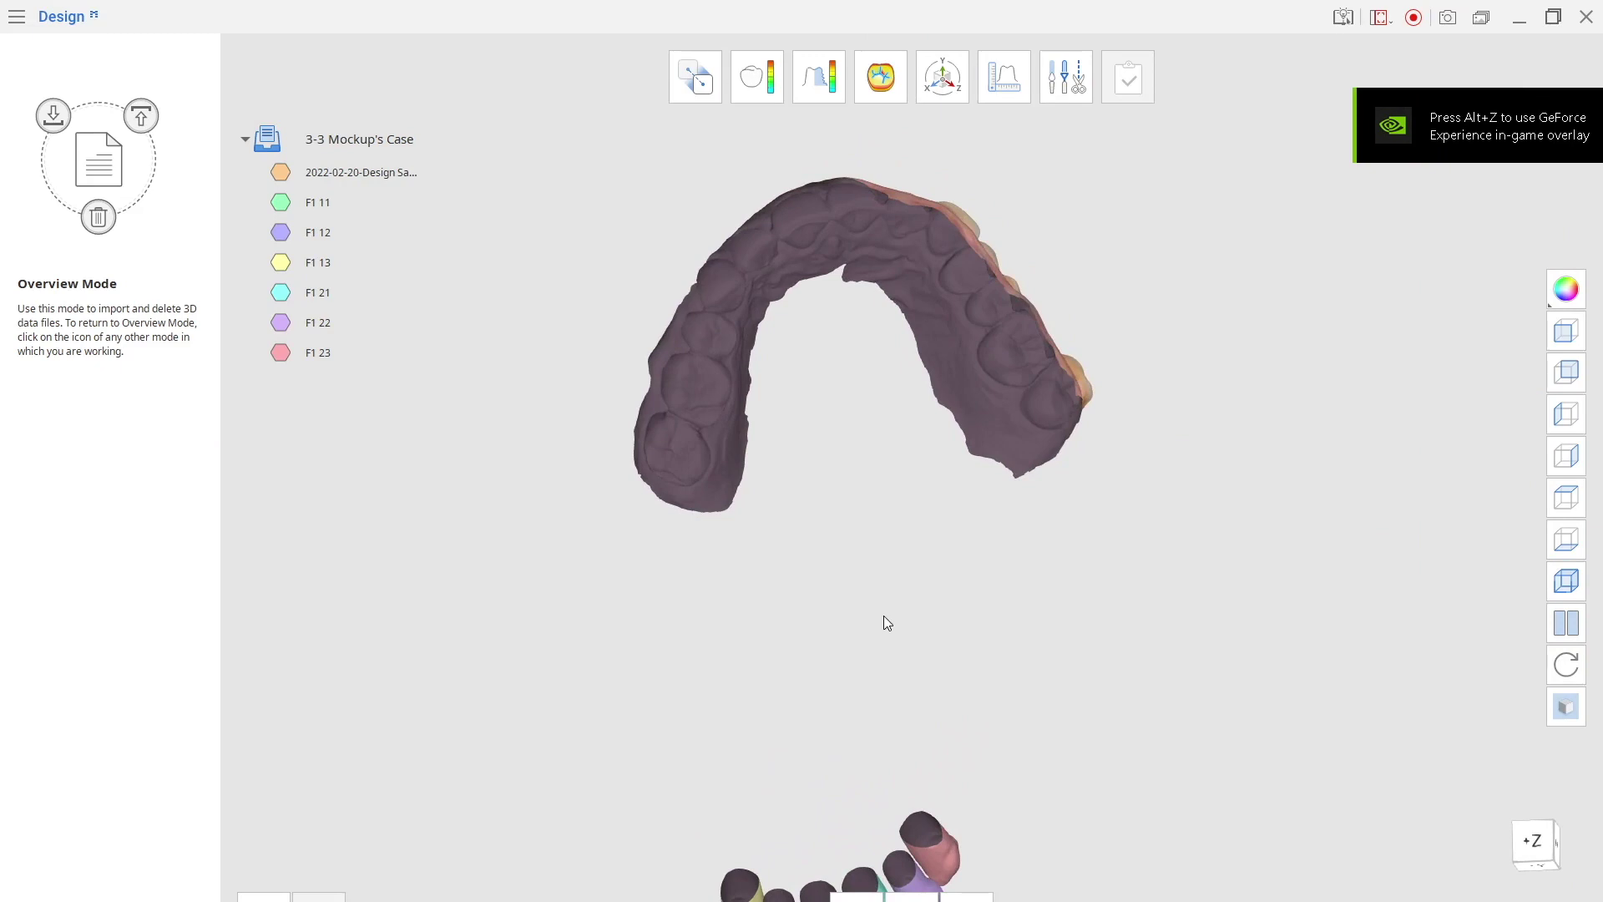
{"action": "right_click_drag", "start_coordinate": [883, 619], "coordinate": [806, 562]}
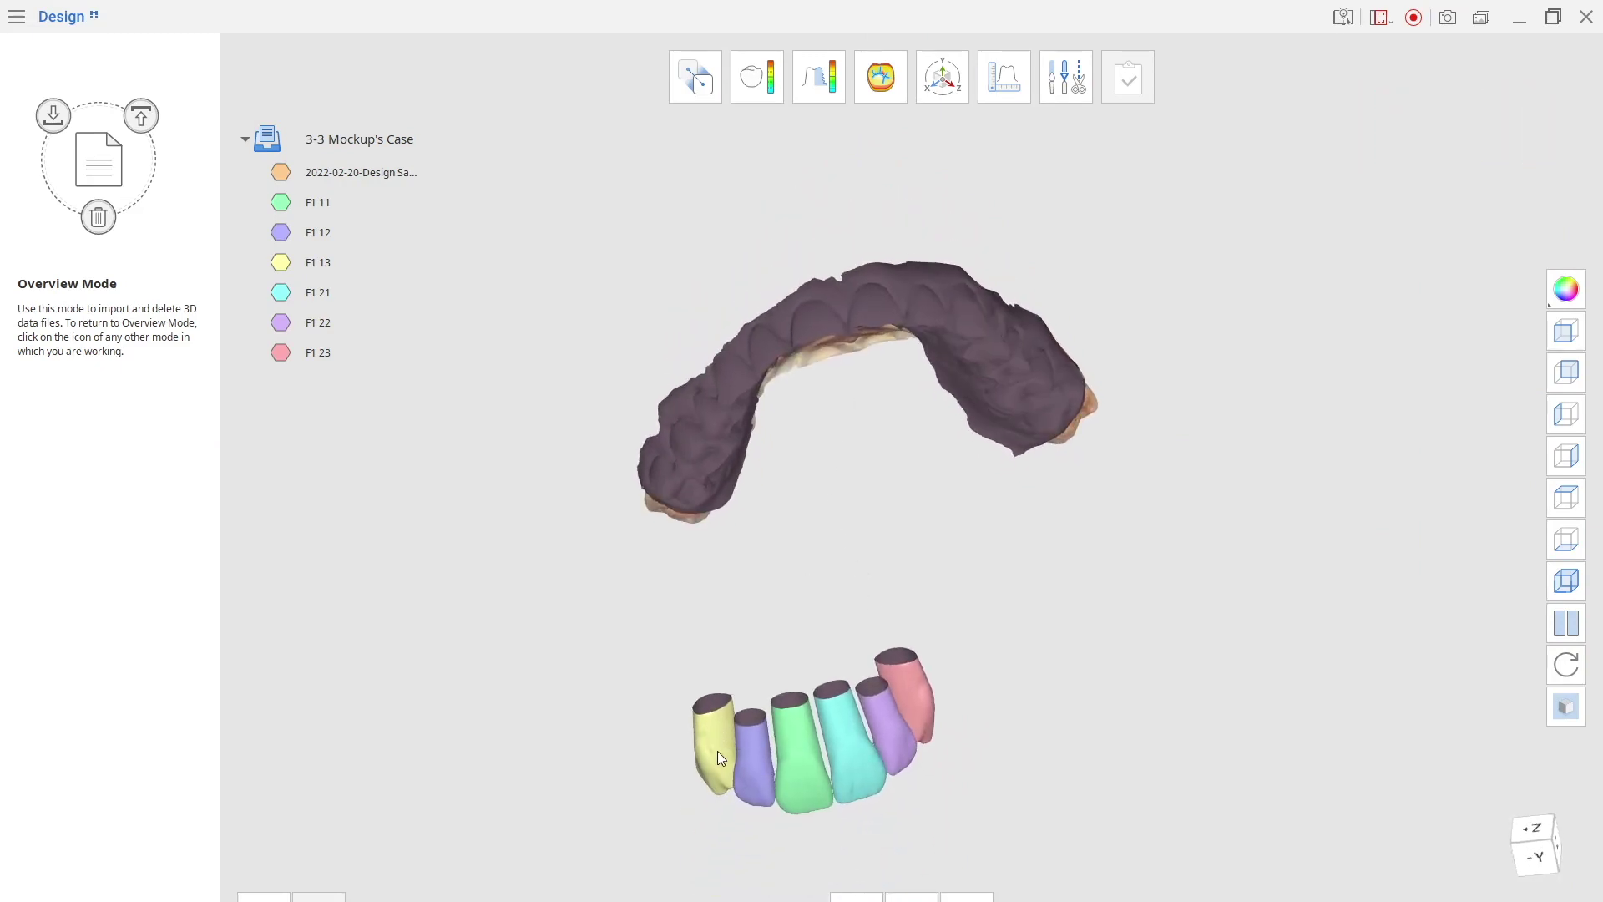
{"action": "mouse_move", "coordinate": [365, 203]}
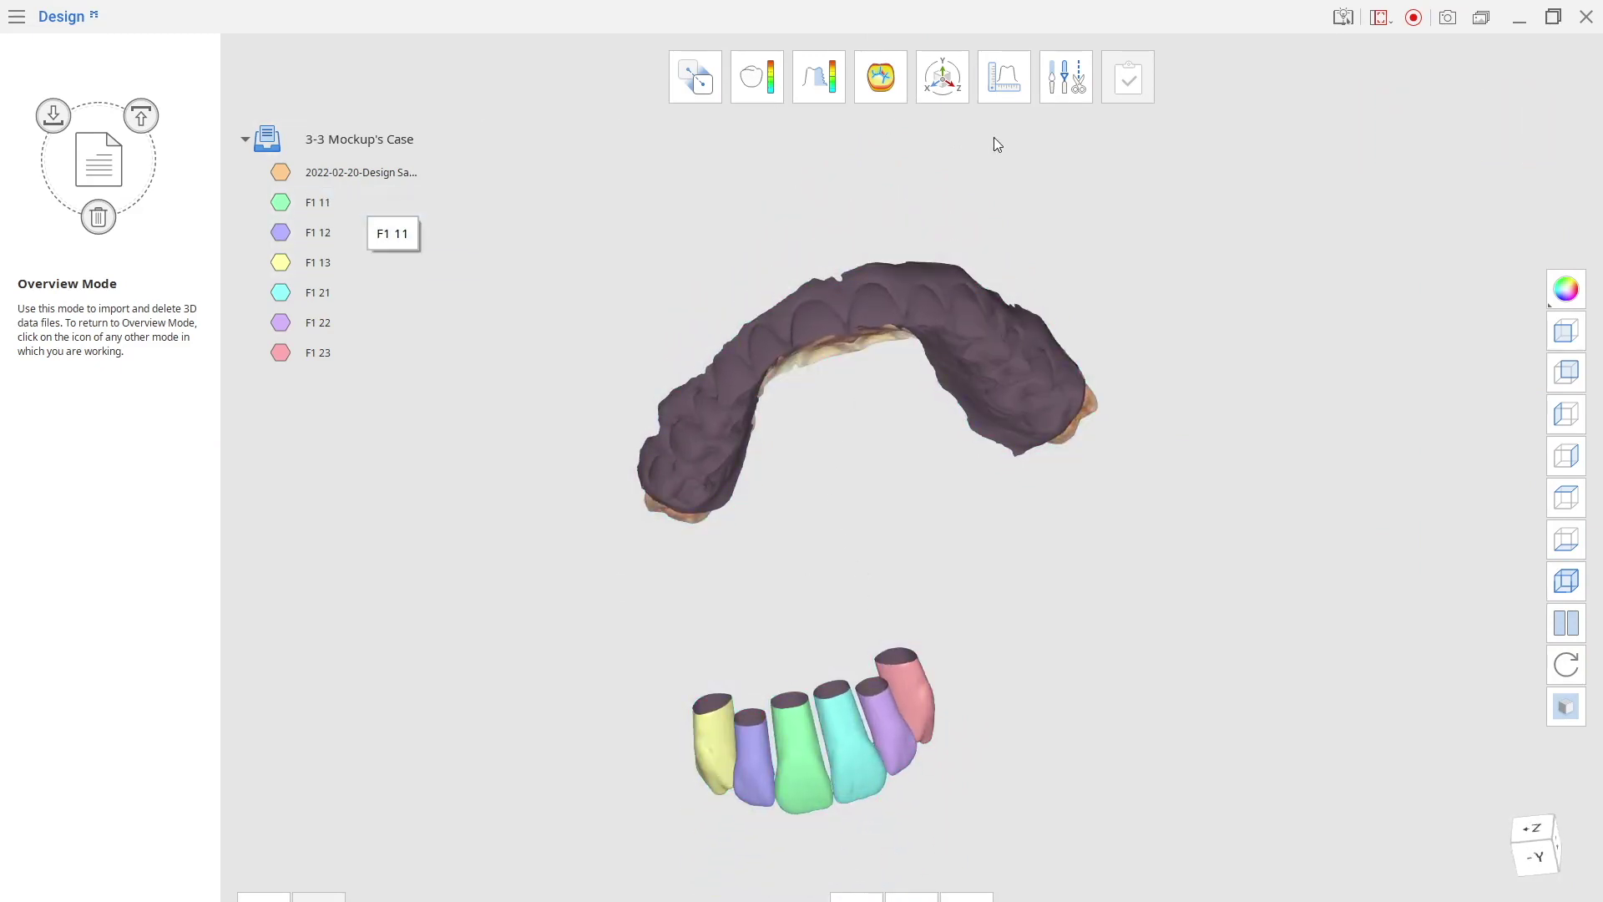
{"action": "left_click", "coordinate": [1072, 84]}
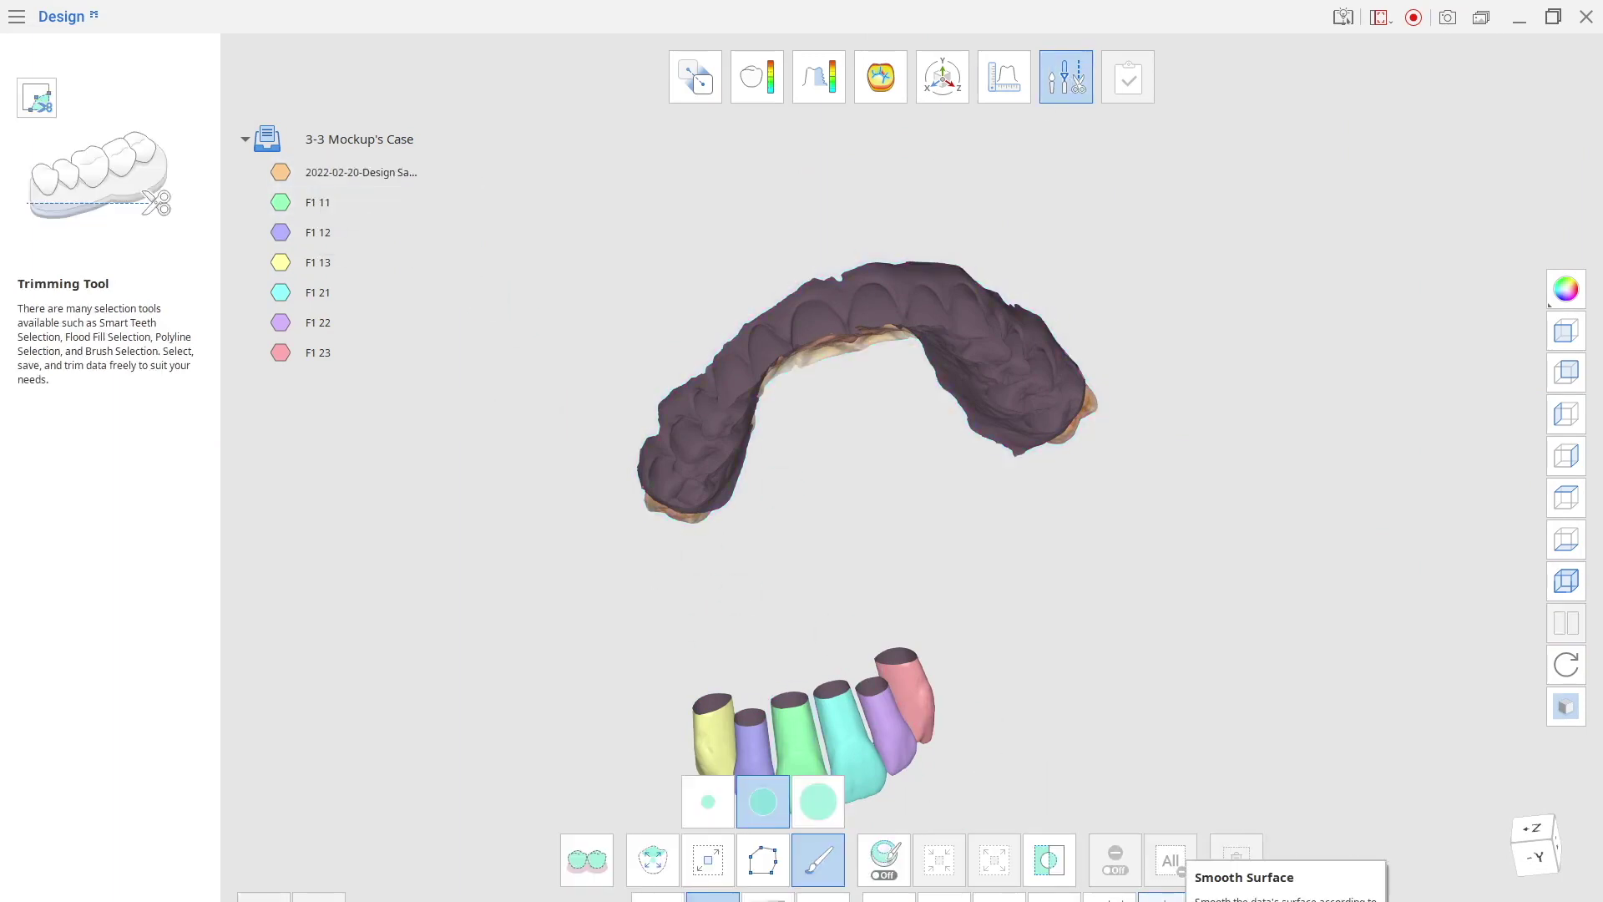
Set up a Boolean Union with F1 11, 12, 13, 21, 22 and 23 assigned
{"action": "left_click", "coordinate": [999, 897]}
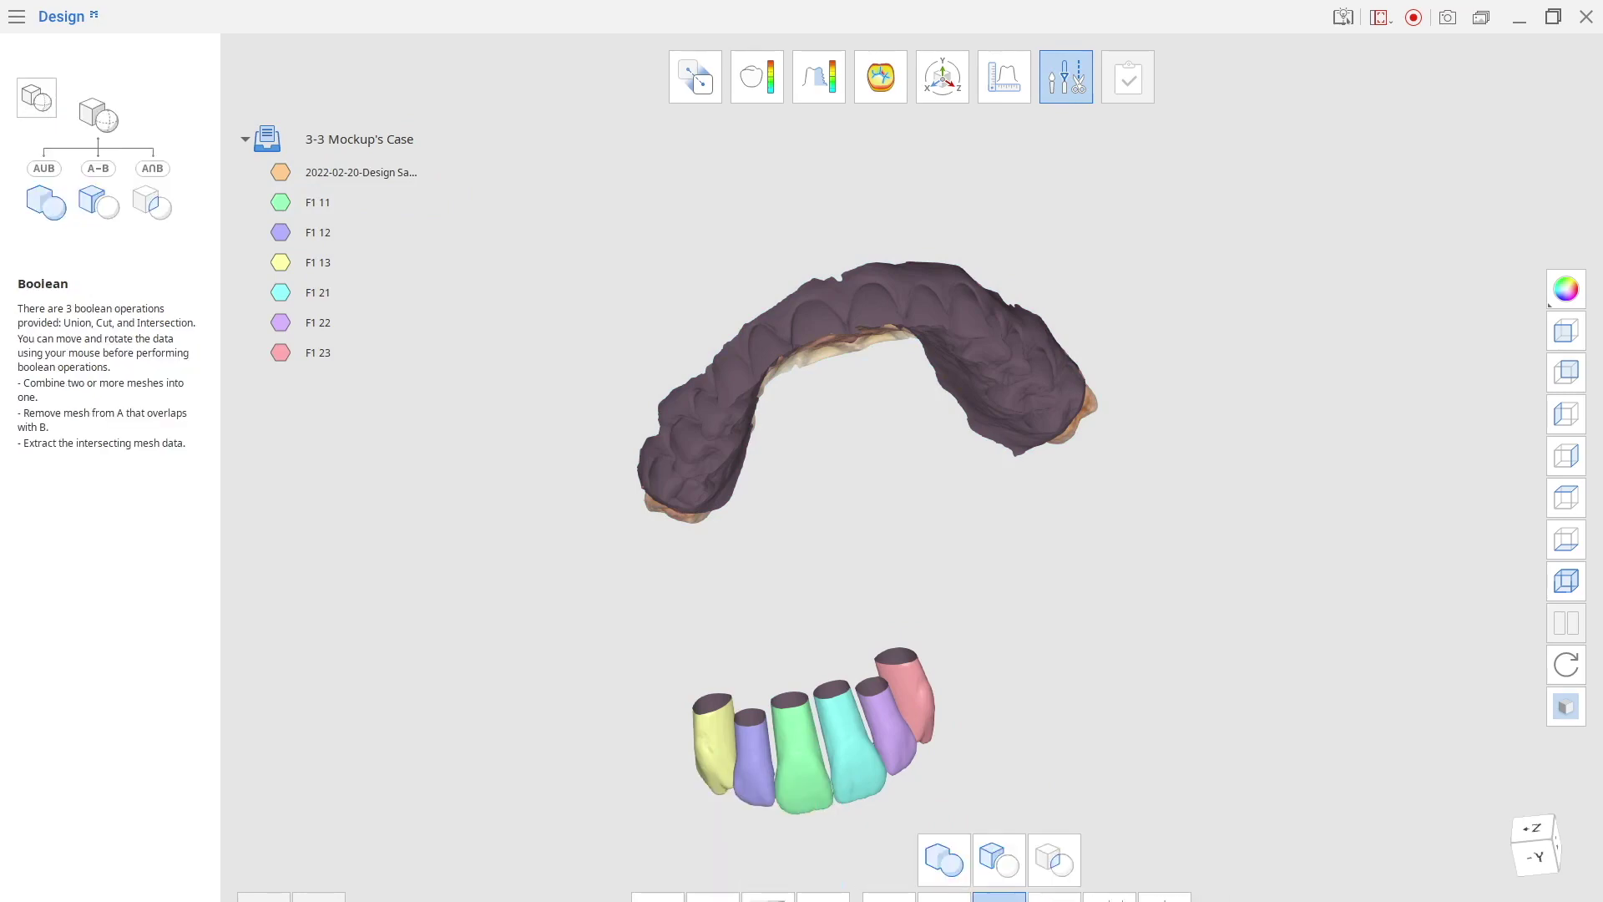
{"action": "left_click", "coordinate": [952, 860]}
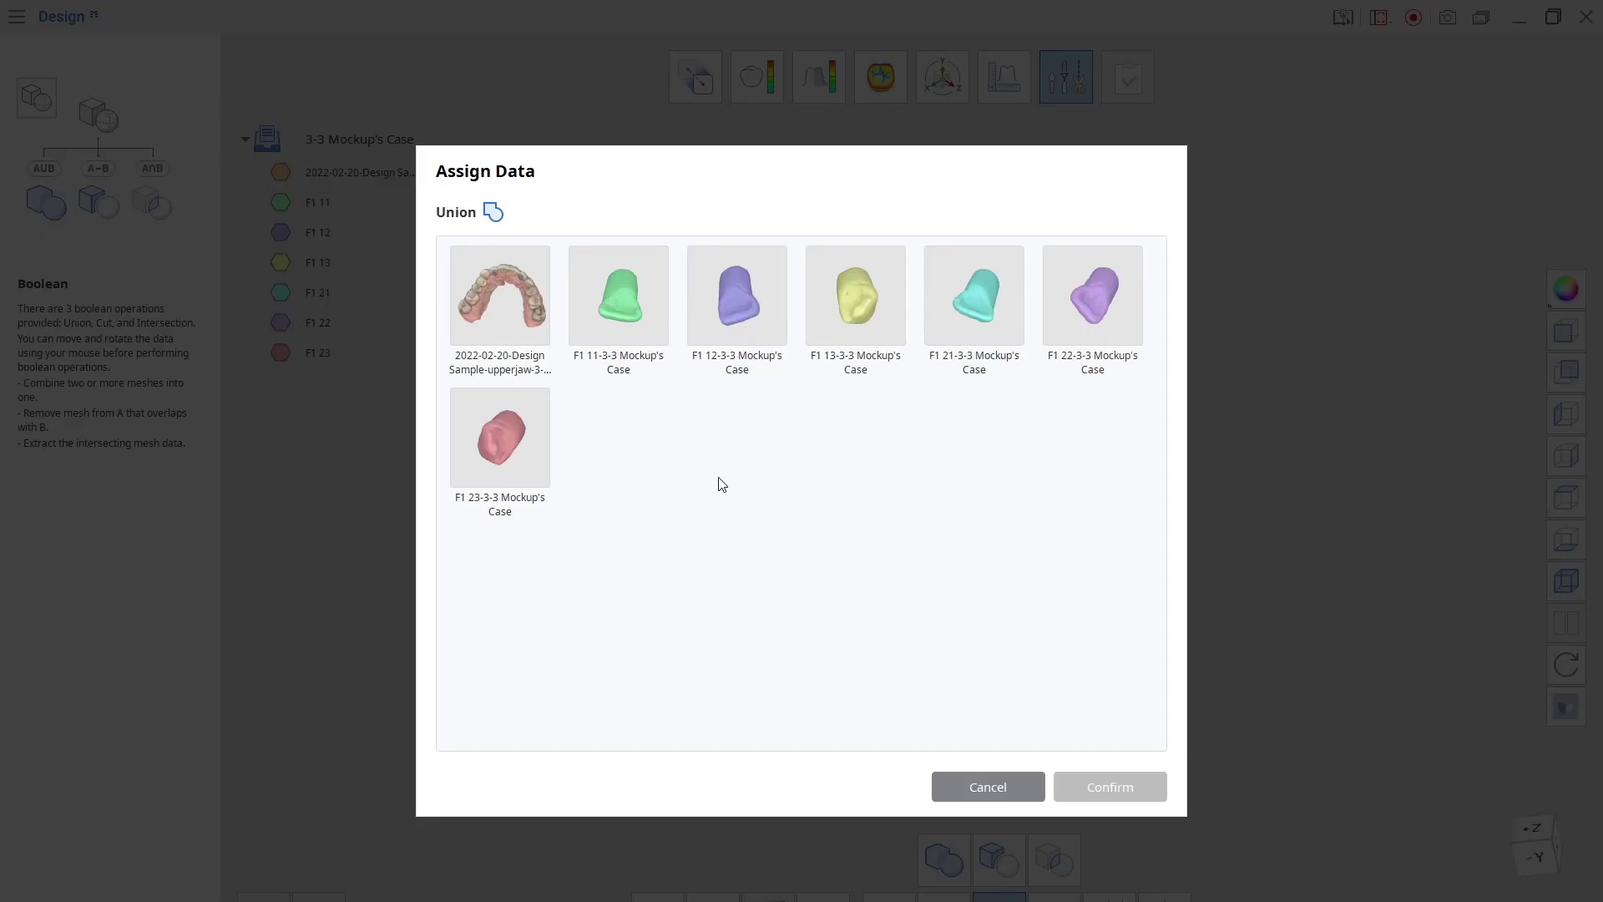
{"action": "left_click", "coordinate": [604, 331]}
{"action": "left_click", "coordinate": [715, 309]}
{"action": "left_click", "coordinate": [868, 288]}
{"action": "left_click", "coordinate": [964, 291]}
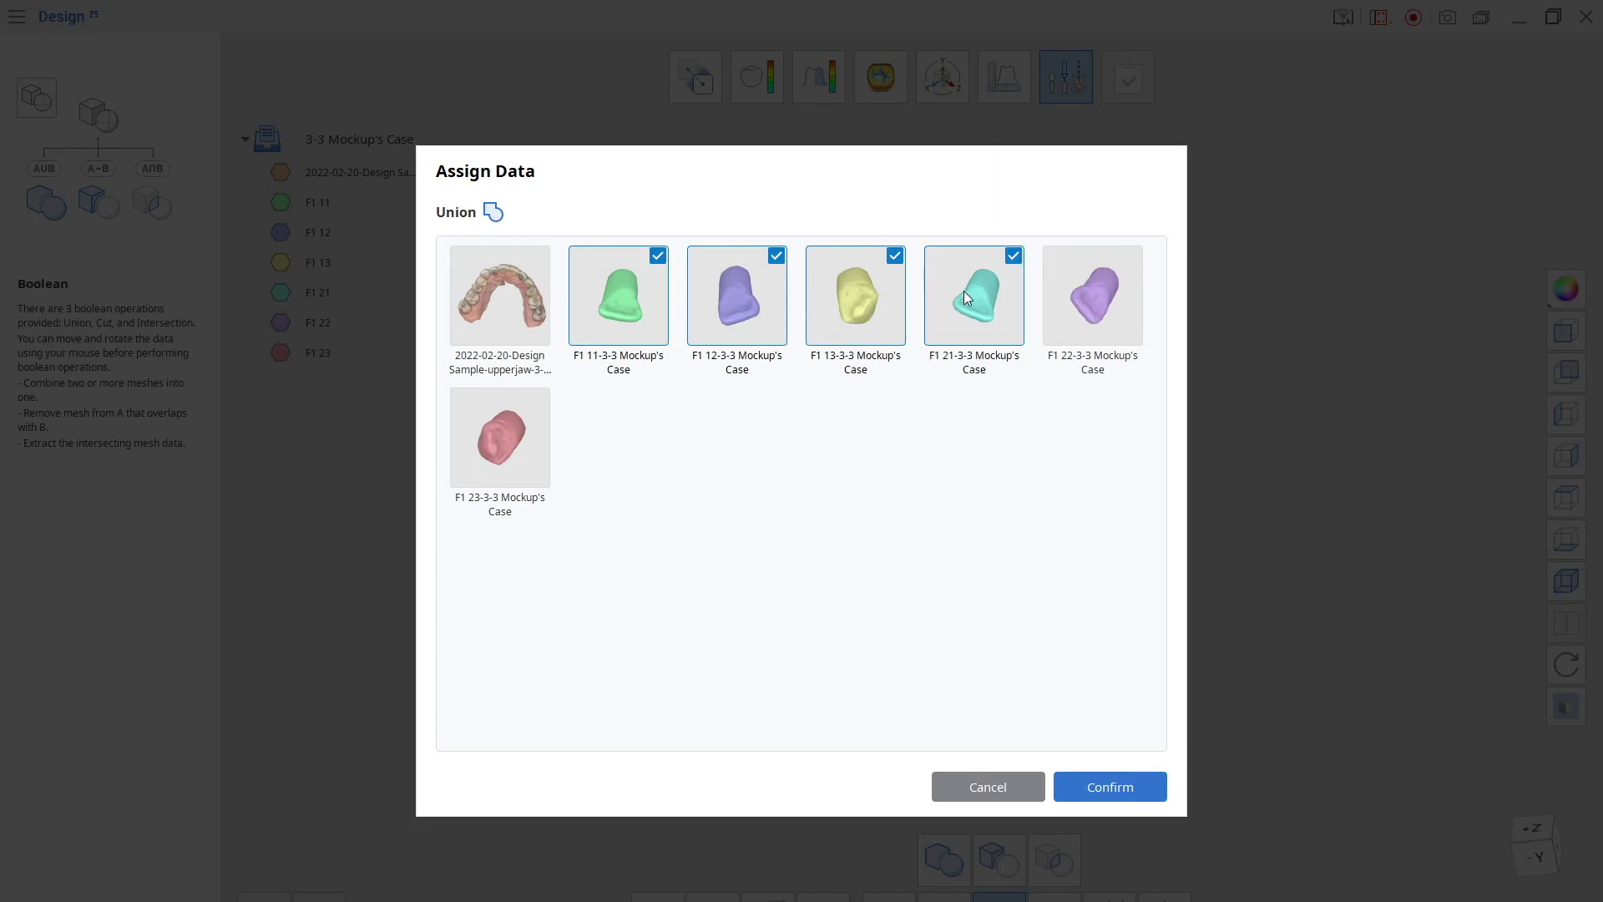
{"action": "left_click", "coordinate": [1084, 289]}
{"action": "left_click", "coordinate": [501, 447]}
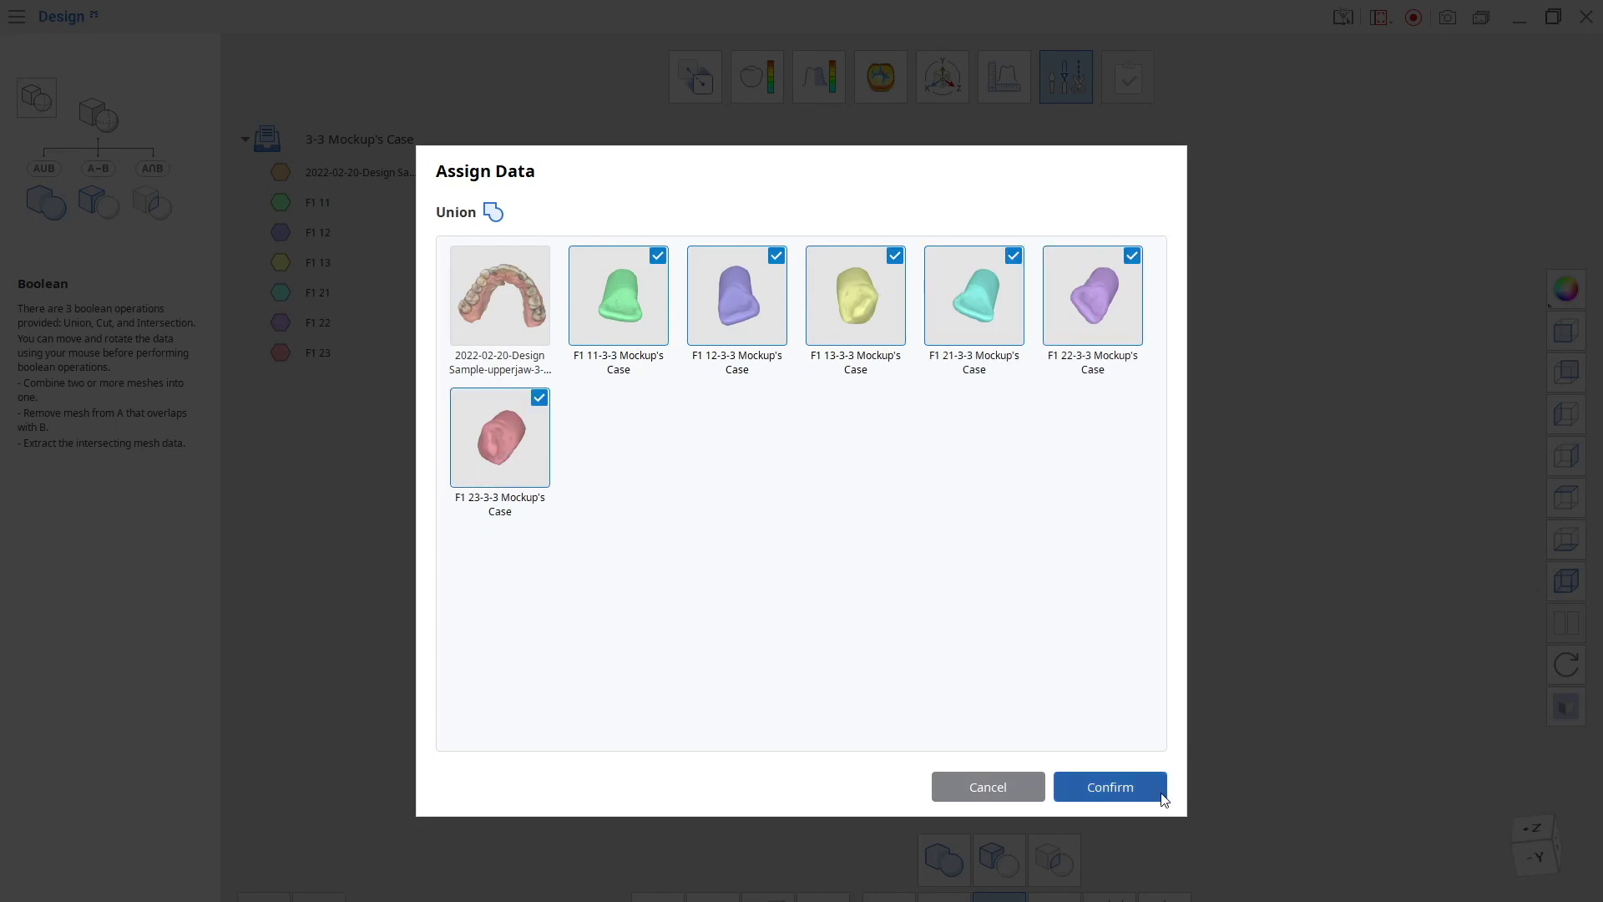
{"action": "left_click", "coordinate": [988, 786]}
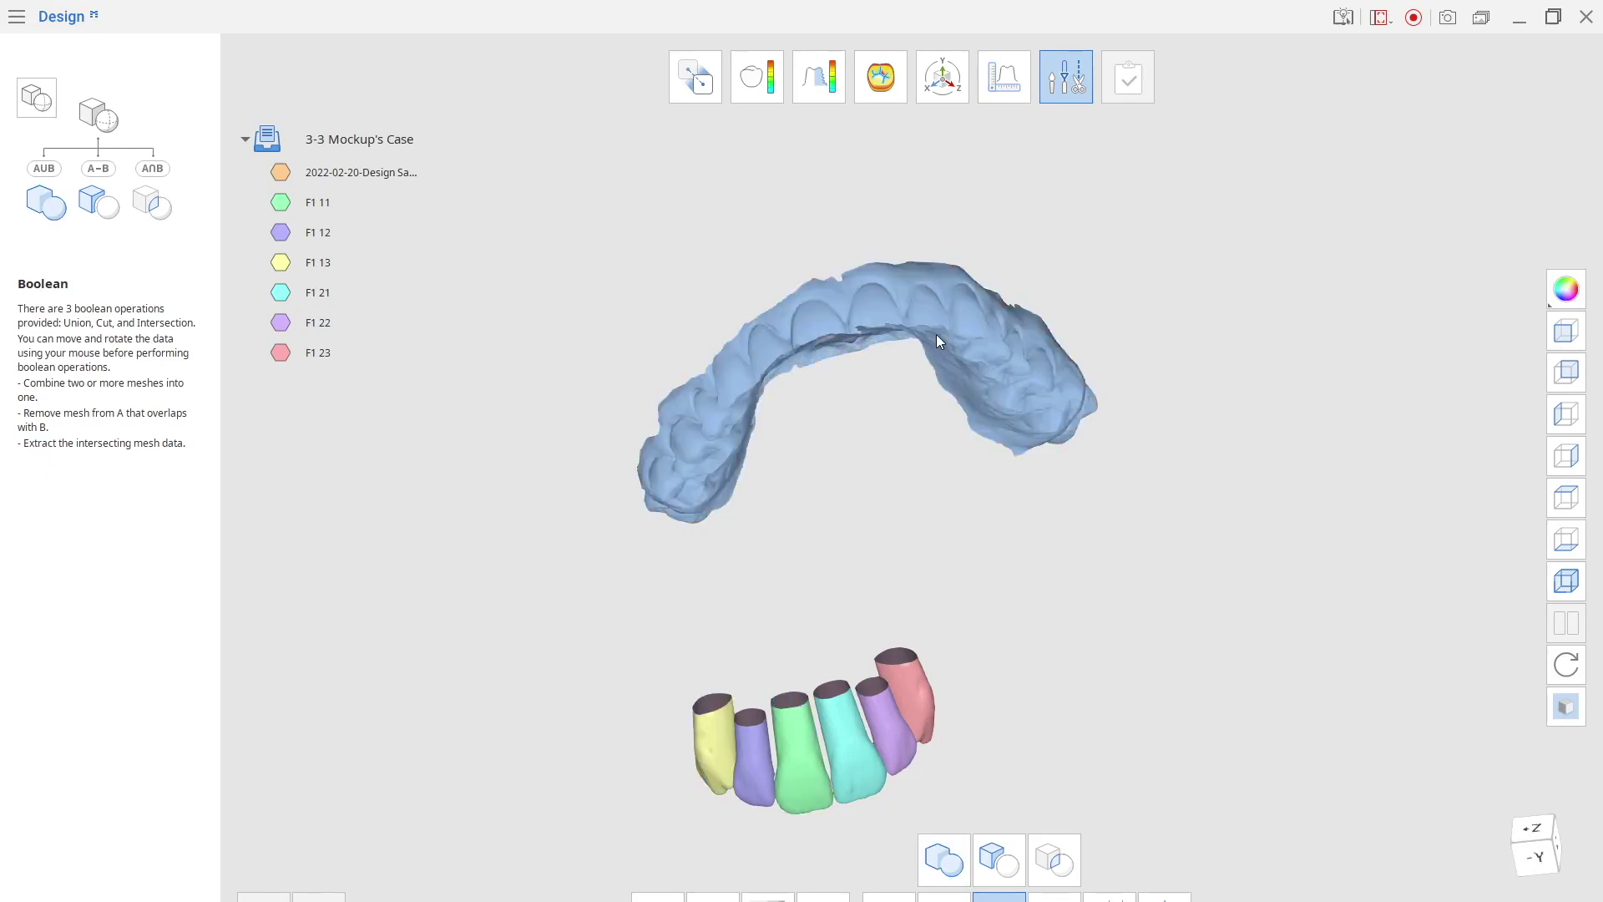
Select all six mock-up teeth, F1 11 through F1 23, for Transformation Mode
{"action": "left_click", "coordinate": [942, 77]}
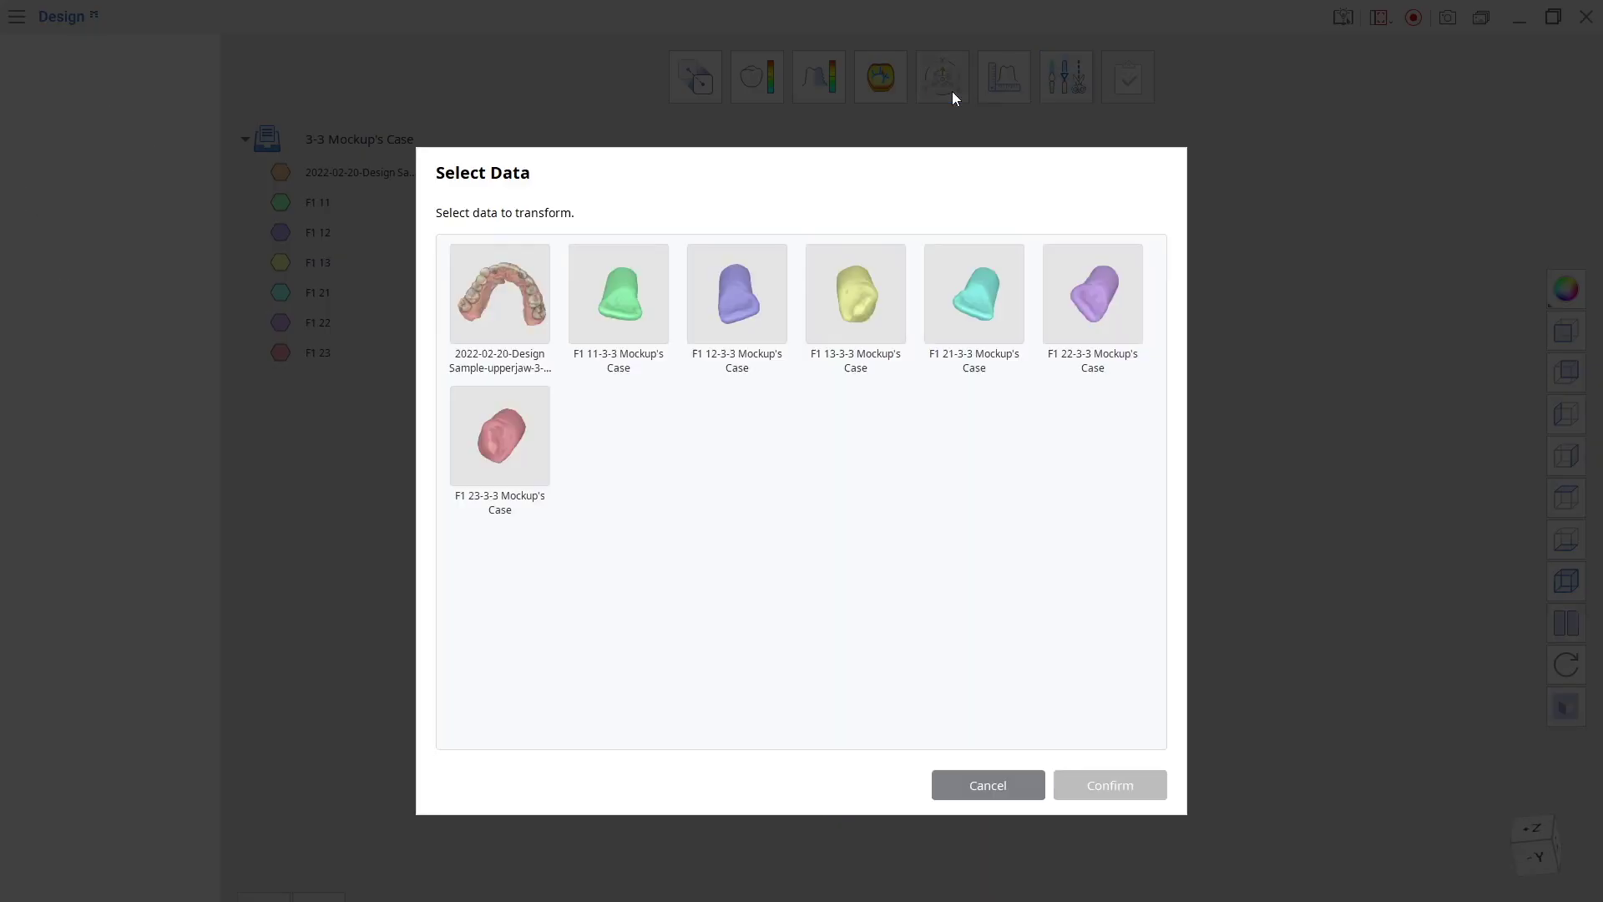
{"action": "left_click", "coordinate": [637, 354]}
{"action": "left_click", "coordinate": [762, 322]}
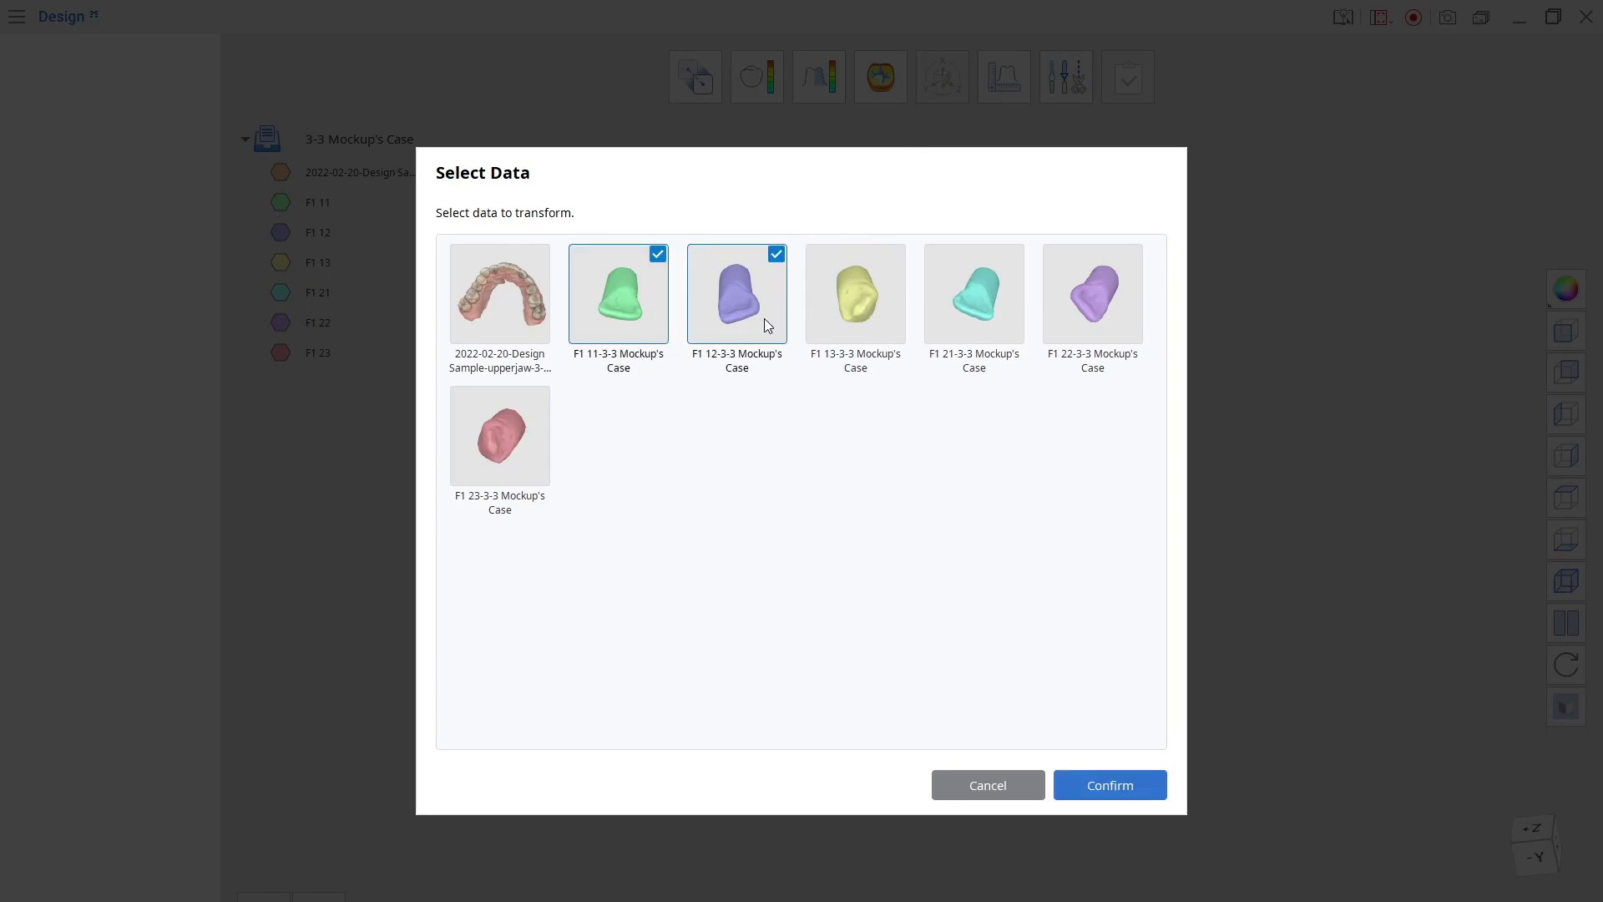
{"action": "left_click", "coordinate": [864, 309]}
{"action": "left_click", "coordinate": [965, 296]}
{"action": "left_click", "coordinate": [1074, 290]}
{"action": "left_click", "coordinate": [519, 429]}
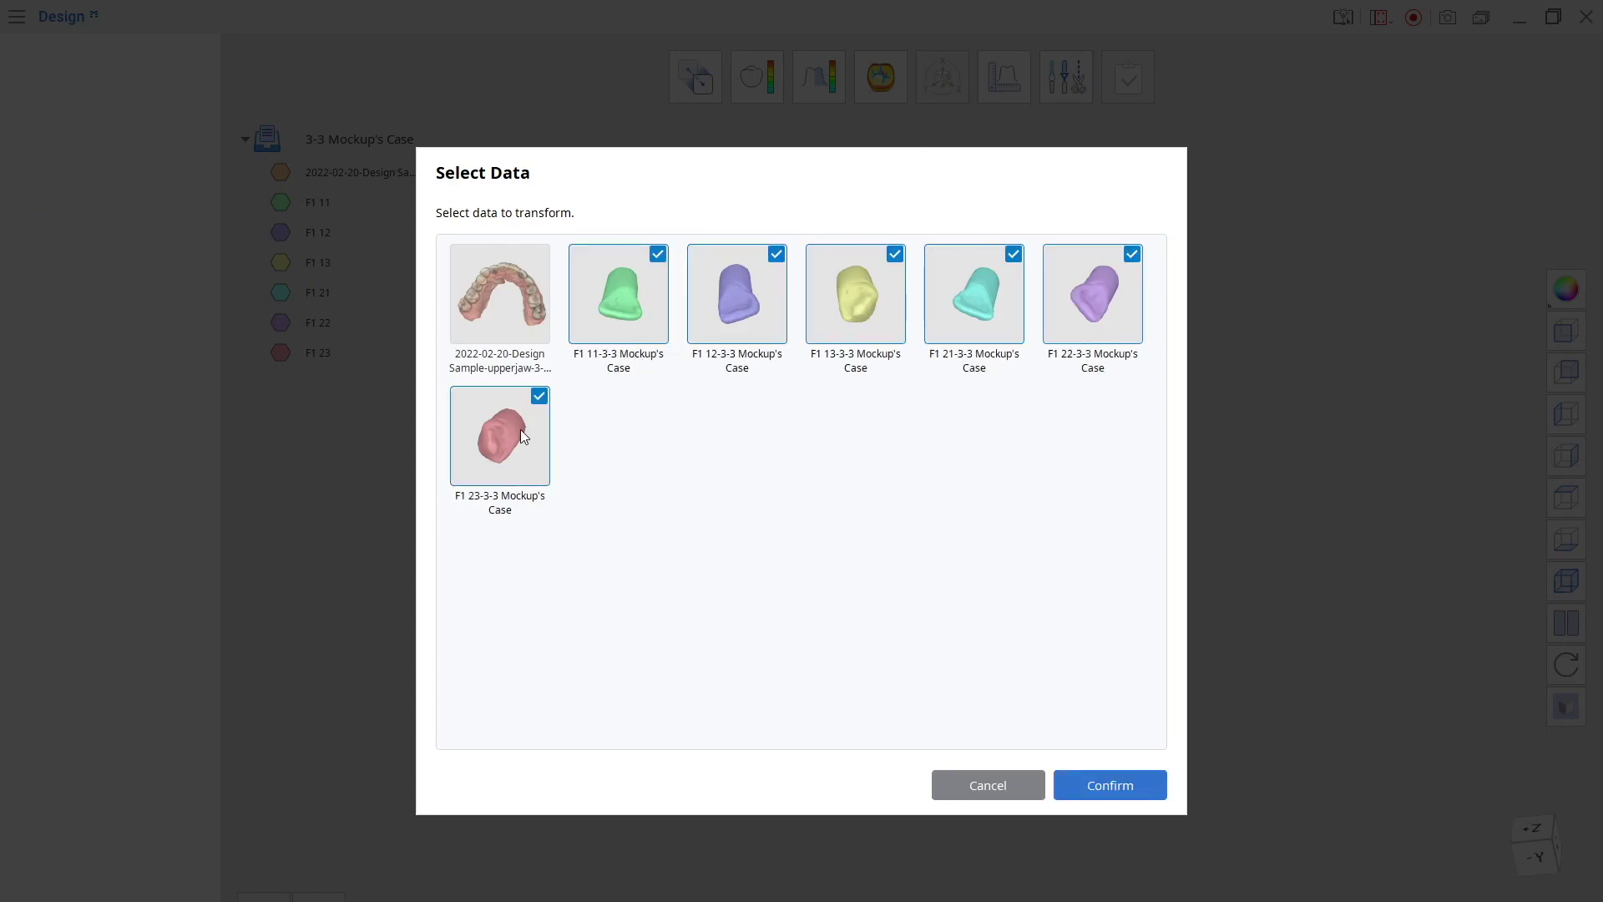
{"action": "left_click", "coordinate": [1110, 785]}
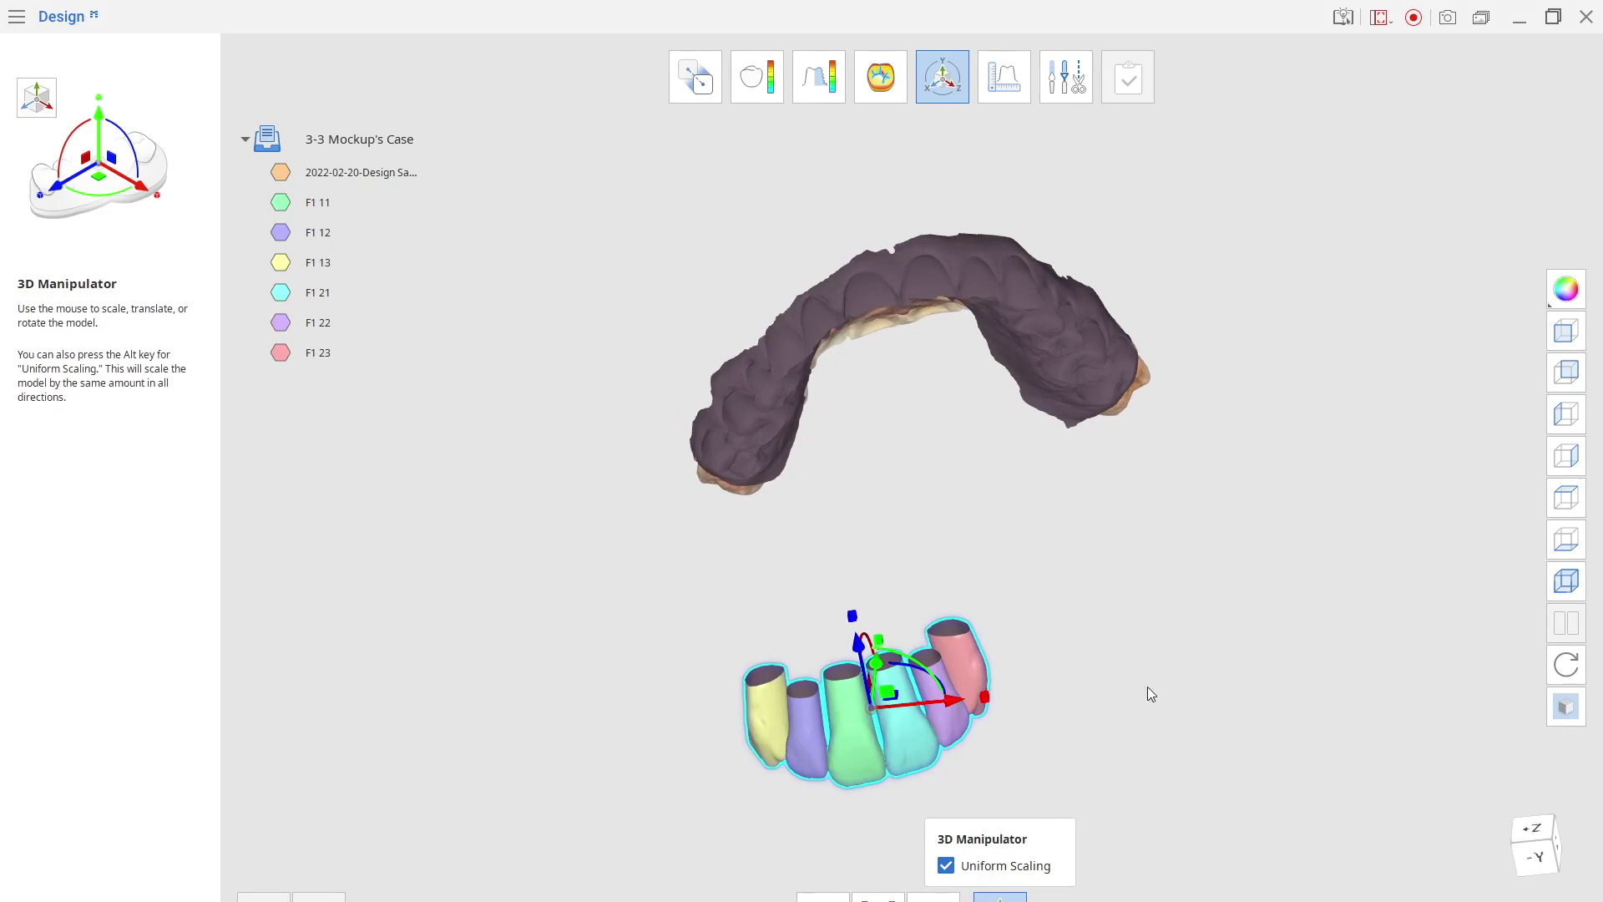
Rotate the six-tooth group toward the arch, checking from the occlusal side
{"action": "right_click_drag", "start_coordinate": [1147, 686], "coordinate": [1136, 544]}
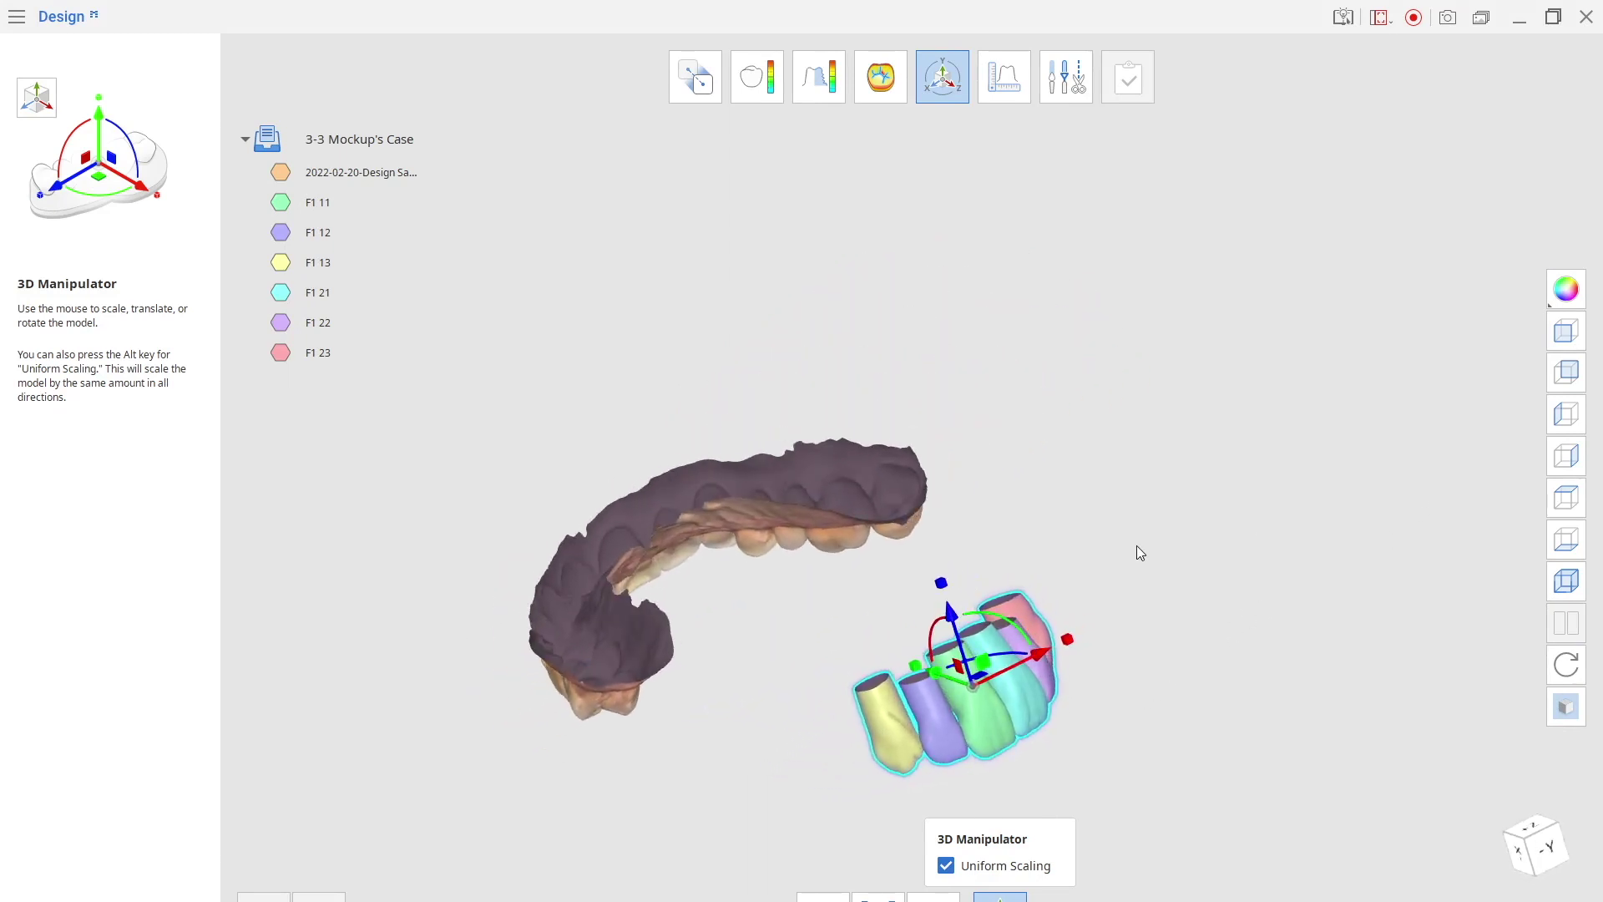
{"action": "left_click_drag", "start_coordinate": [1002, 618], "coordinate": [915, 781]}
{"action": "right_click_drag", "start_coordinate": [673, 705], "coordinate": [659, 200]}
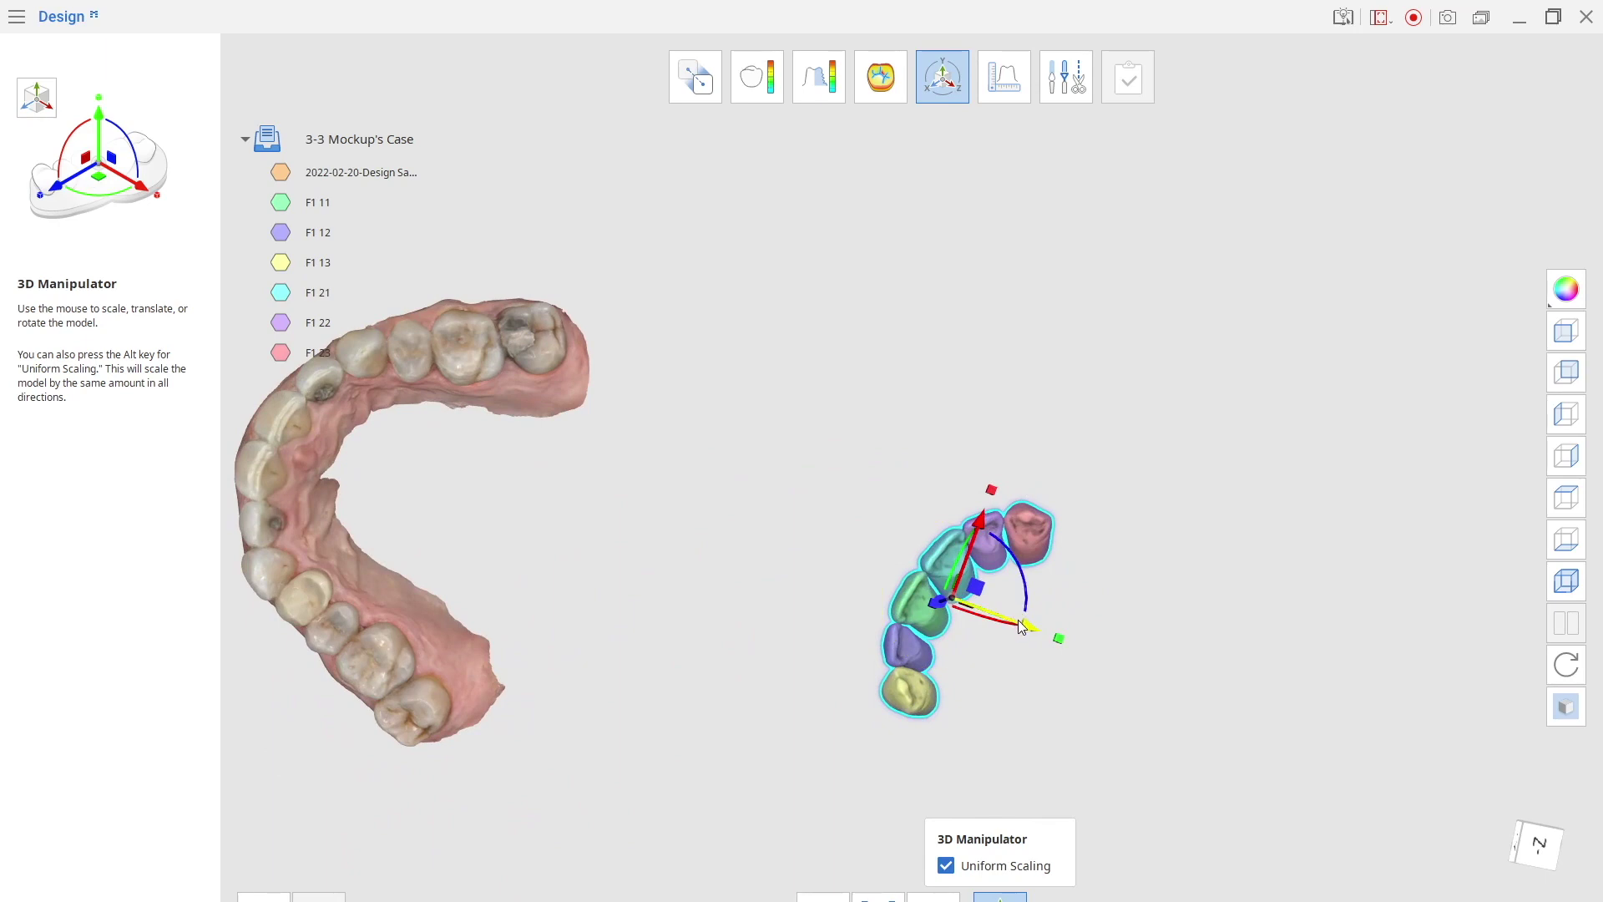
Move the teeth group onto the arch front, shift it left and follow the curve
{"action": "left_click_drag", "start_coordinate": [1021, 626], "coordinate": [403, 396]}
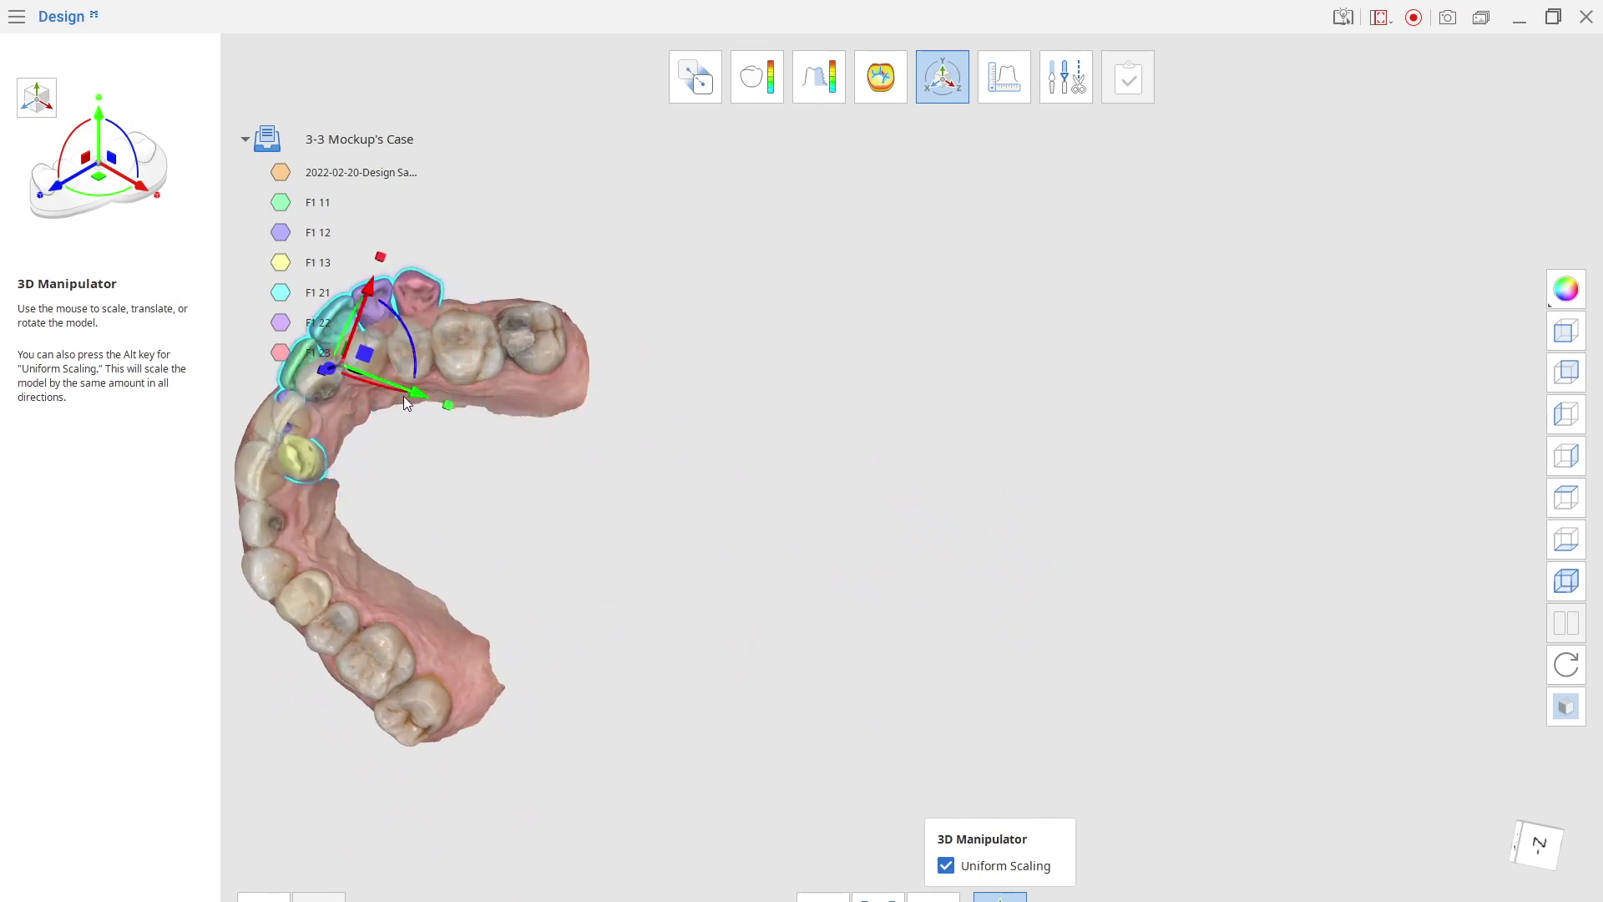
{"action": "right_click_drag", "start_coordinate": [683, 341], "coordinate": [1239, 519]}
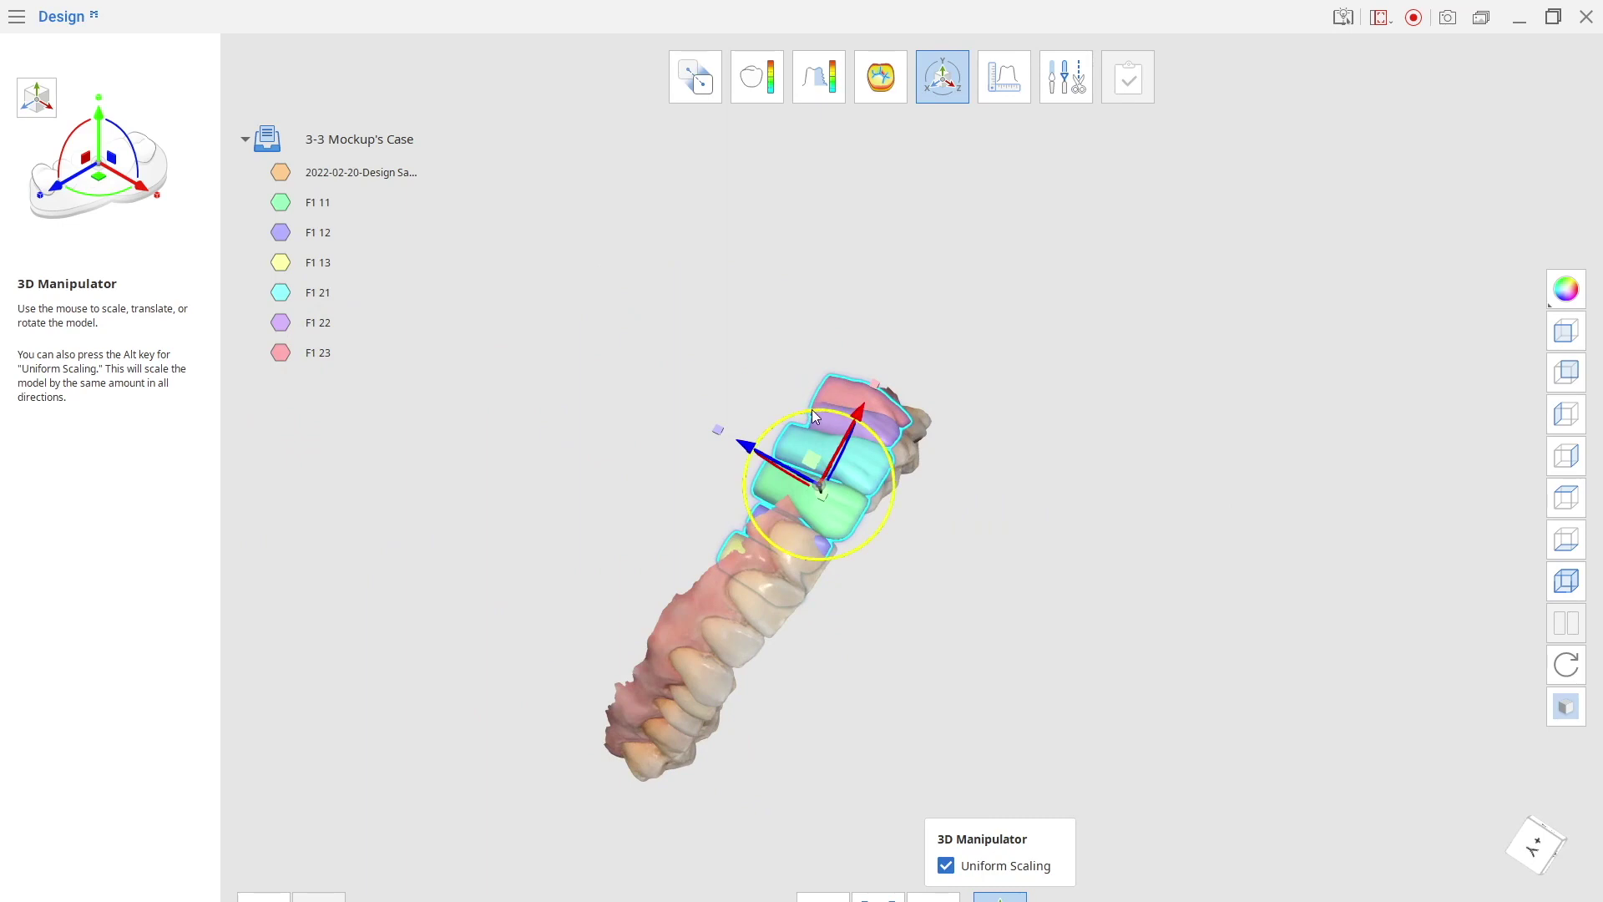
{"action": "right_click_drag", "start_coordinate": [1016, 401], "coordinate": [1040, 22]}
{"action": "right_click_drag", "start_coordinate": [1063, 394], "coordinate": [964, 555]}
{"action": "left_click_drag", "start_coordinate": [929, 495], "coordinate": [825, 488]}
{"action": "right_click_drag", "start_coordinate": [804, 663], "coordinate": [752, 655]}
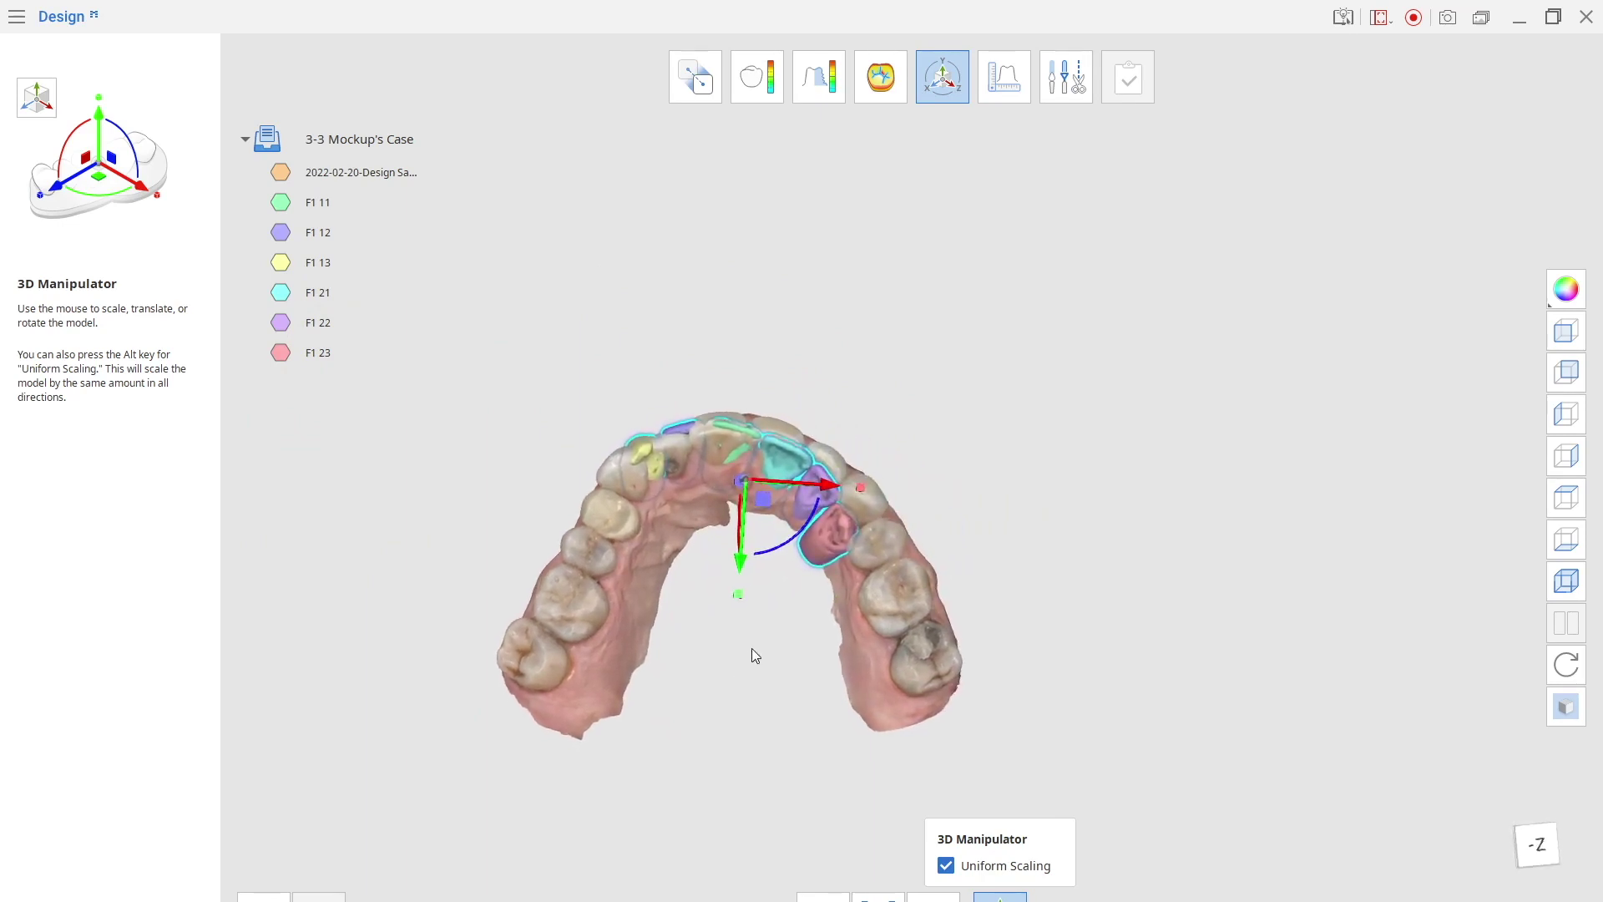
{"action": "left_click_drag", "start_coordinate": [785, 539], "coordinate": [798, 526]}
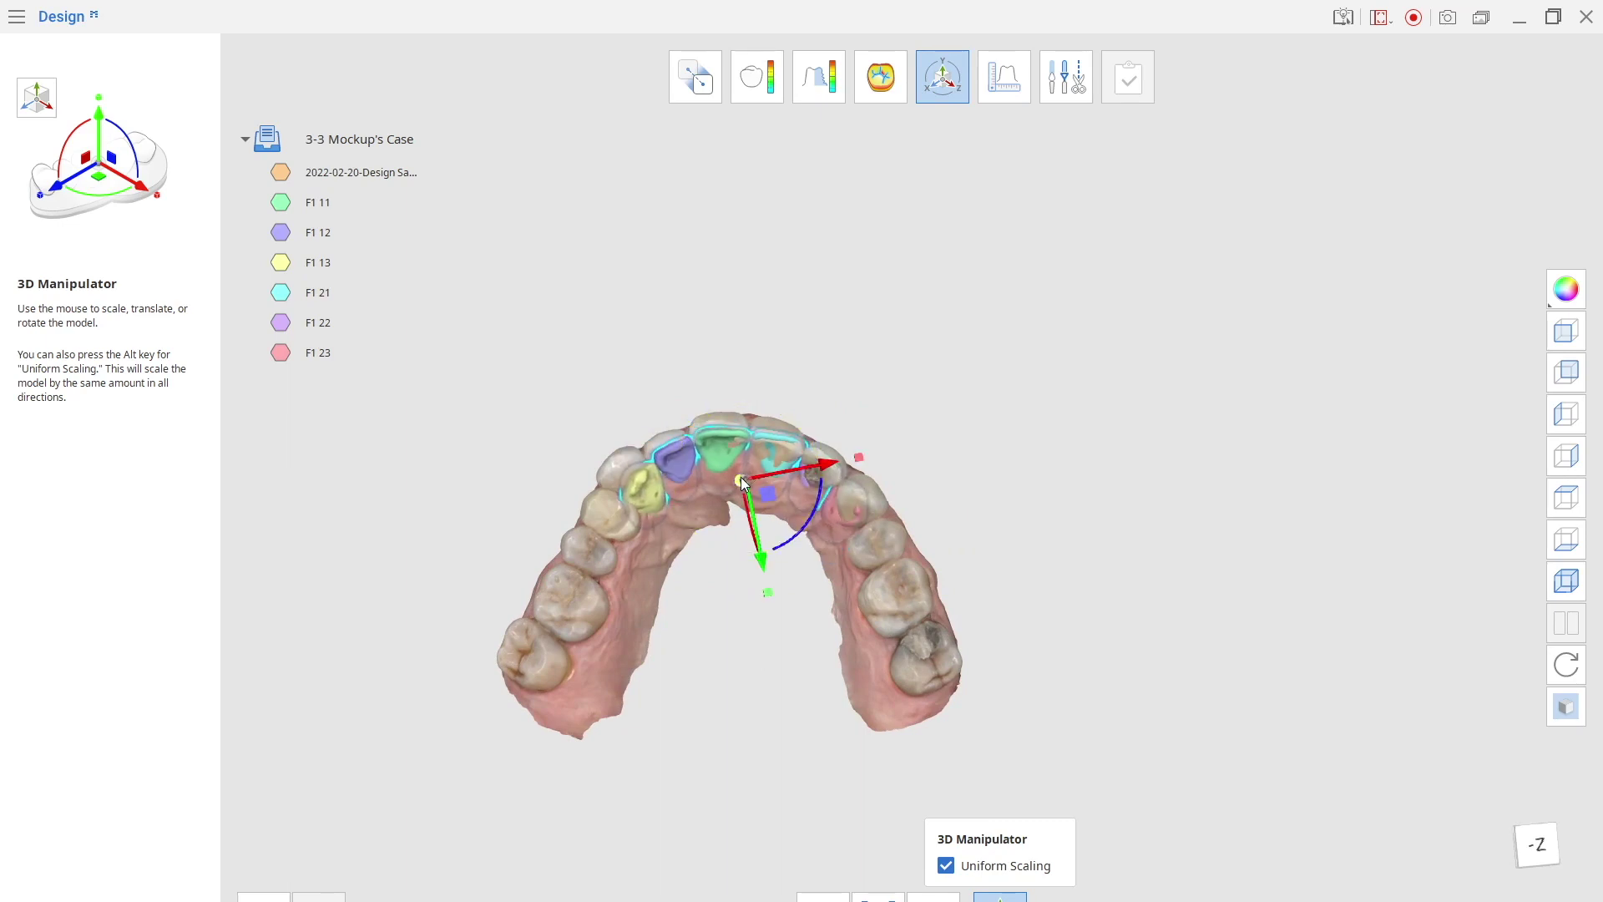
Enlarge the mock-up crowns, then reposition, rotate and raise the group over the arch
{"action": "mouse_move", "coordinate": [742, 479]}
{"action": "left_mouse_down"}
{"action": "mouse_move", "coordinate": [772, 492]}
{"action": "mouse_move", "coordinate": [774, 478]}
{"action": "mouse_move", "coordinate": [754, 495]}
{"action": "left_mouse_up"}
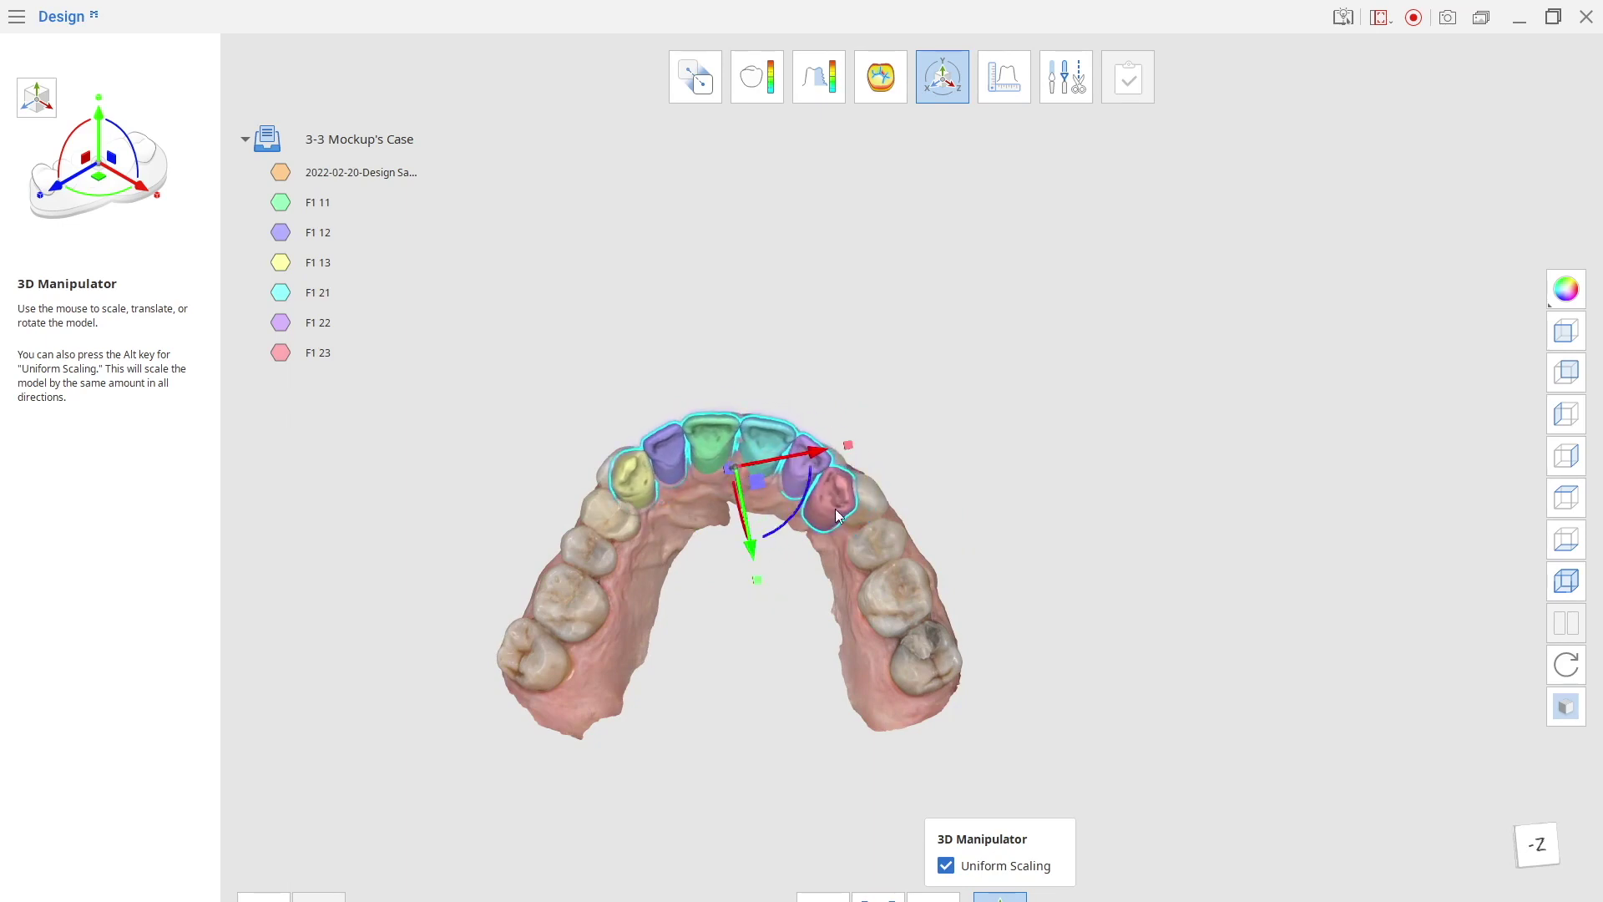
{"action": "mouse_move", "coordinate": [847, 445]}
{"action": "left_mouse_down"}
{"action": "mouse_move", "coordinate": [860, 444]}
{"action": "mouse_move", "coordinate": [826, 451]}
{"action": "left_mouse_up"}
{"action": "right_click_drag", "start_coordinate": [835, 339], "coordinate": [861, 790]}
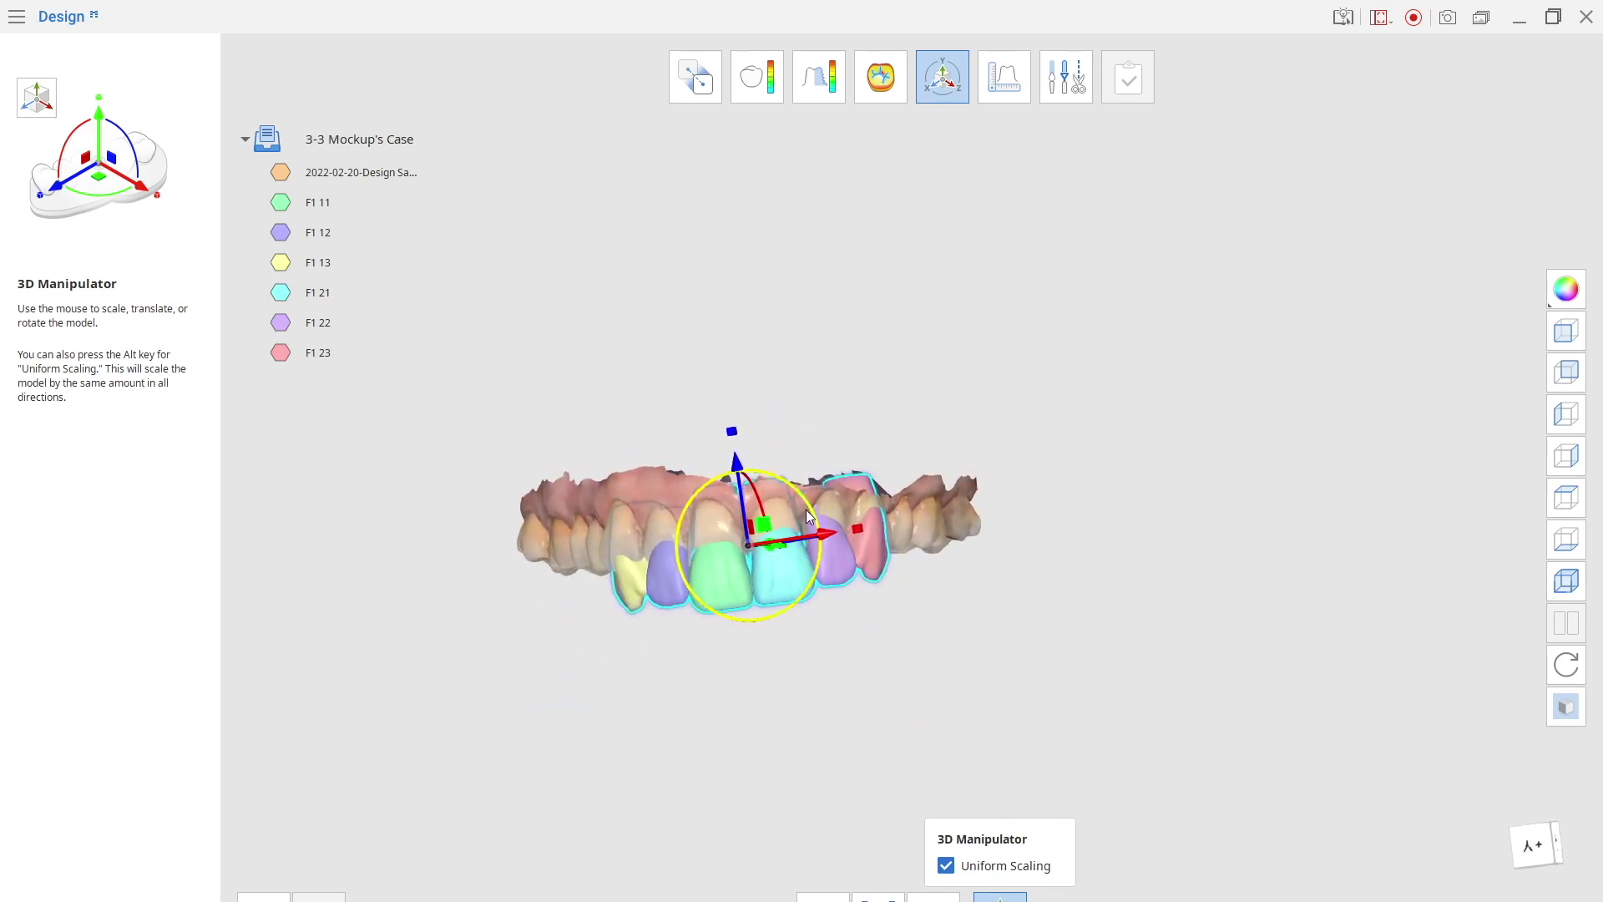
{"action": "left_click_drag", "start_coordinate": [805, 510], "coordinate": [800, 543]}
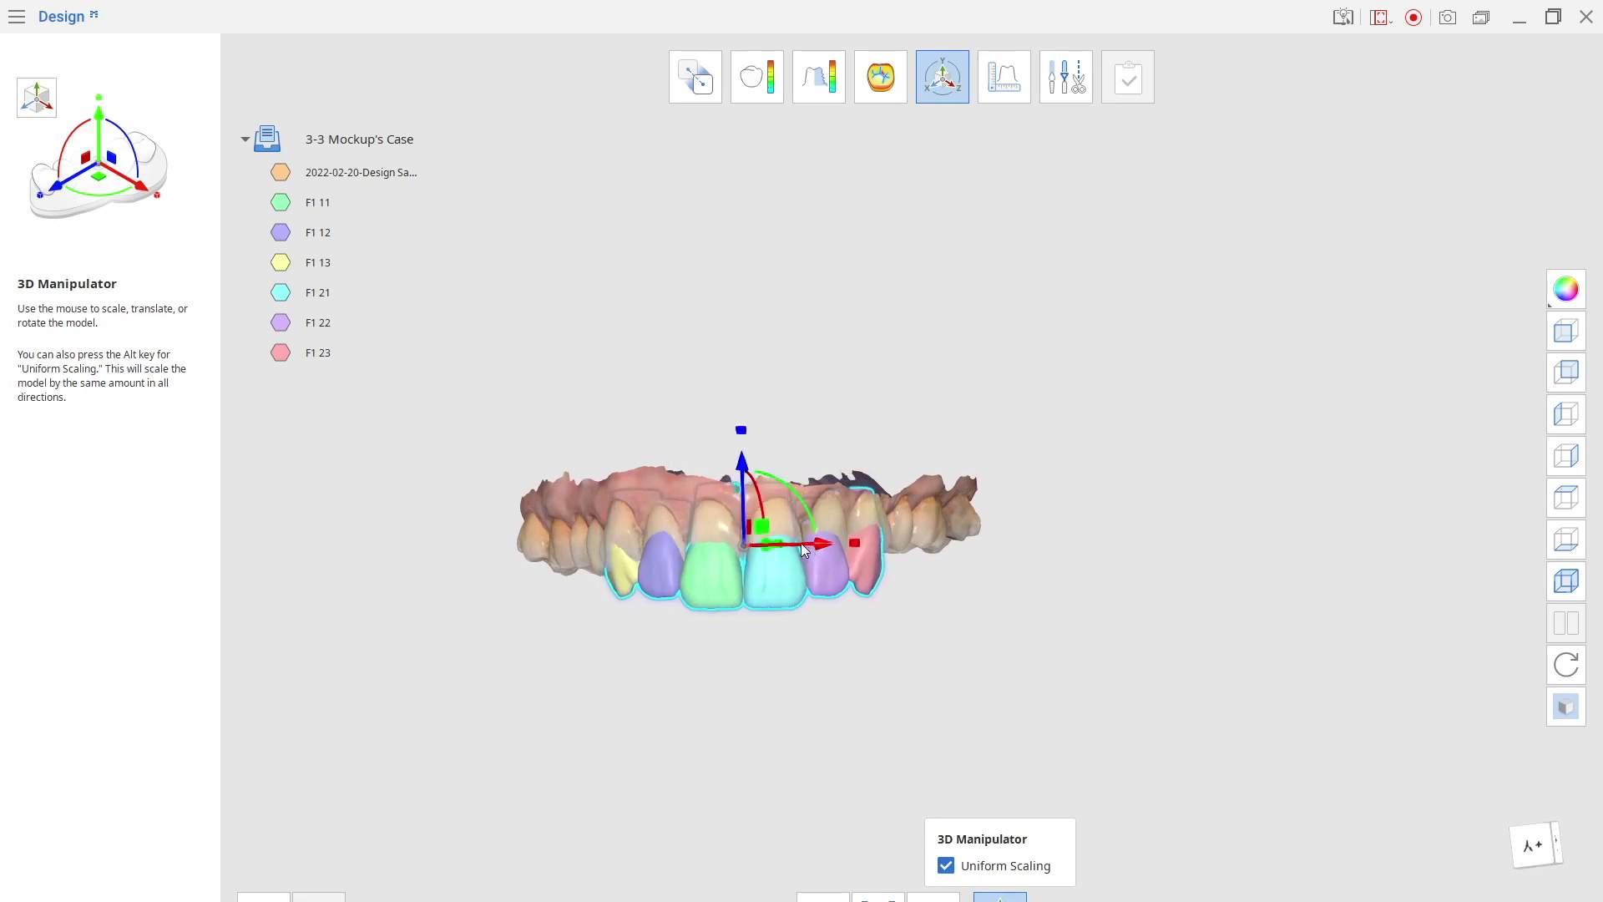
{"action": "left_click_drag", "start_coordinate": [741, 482], "coordinate": [747, 460]}
{"action": "right_click_drag", "start_coordinate": [818, 609], "coordinate": [874, 594]}
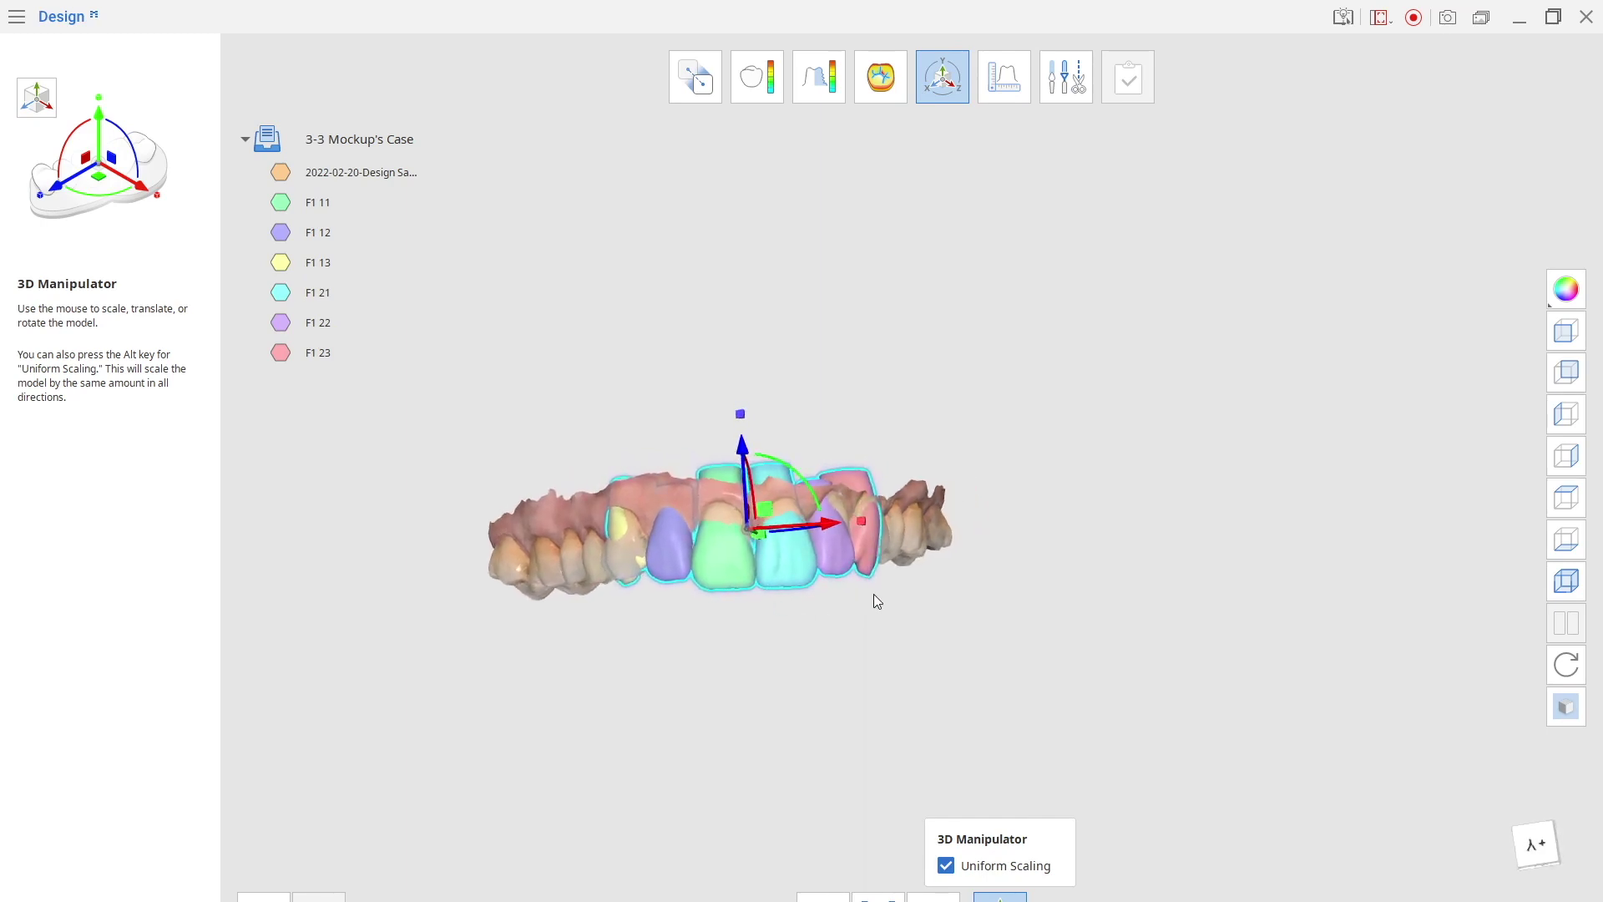
{"action": "right_click_drag", "start_coordinate": [1045, 665], "coordinate": [1467, 564]}
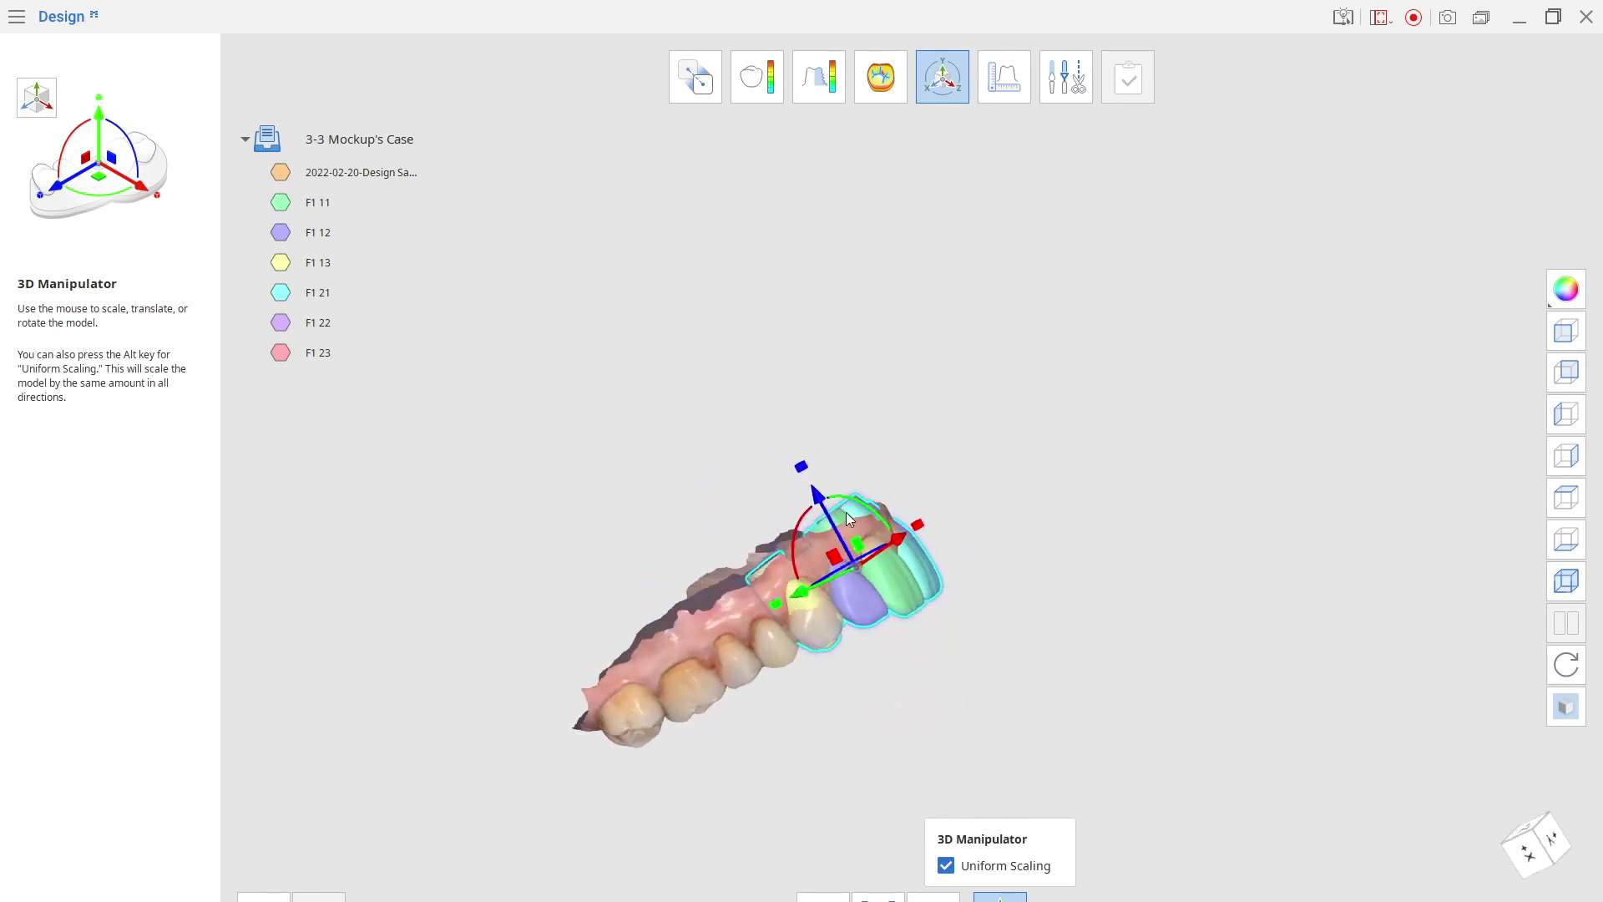
Nudge the teeth up and back into final position and leave Transformation Mode
{"action": "left_click_drag", "start_coordinate": [818, 496], "coordinate": [800, 488]}
{"action": "right_click_drag", "start_coordinate": [1084, 593], "coordinate": [709, 340]}
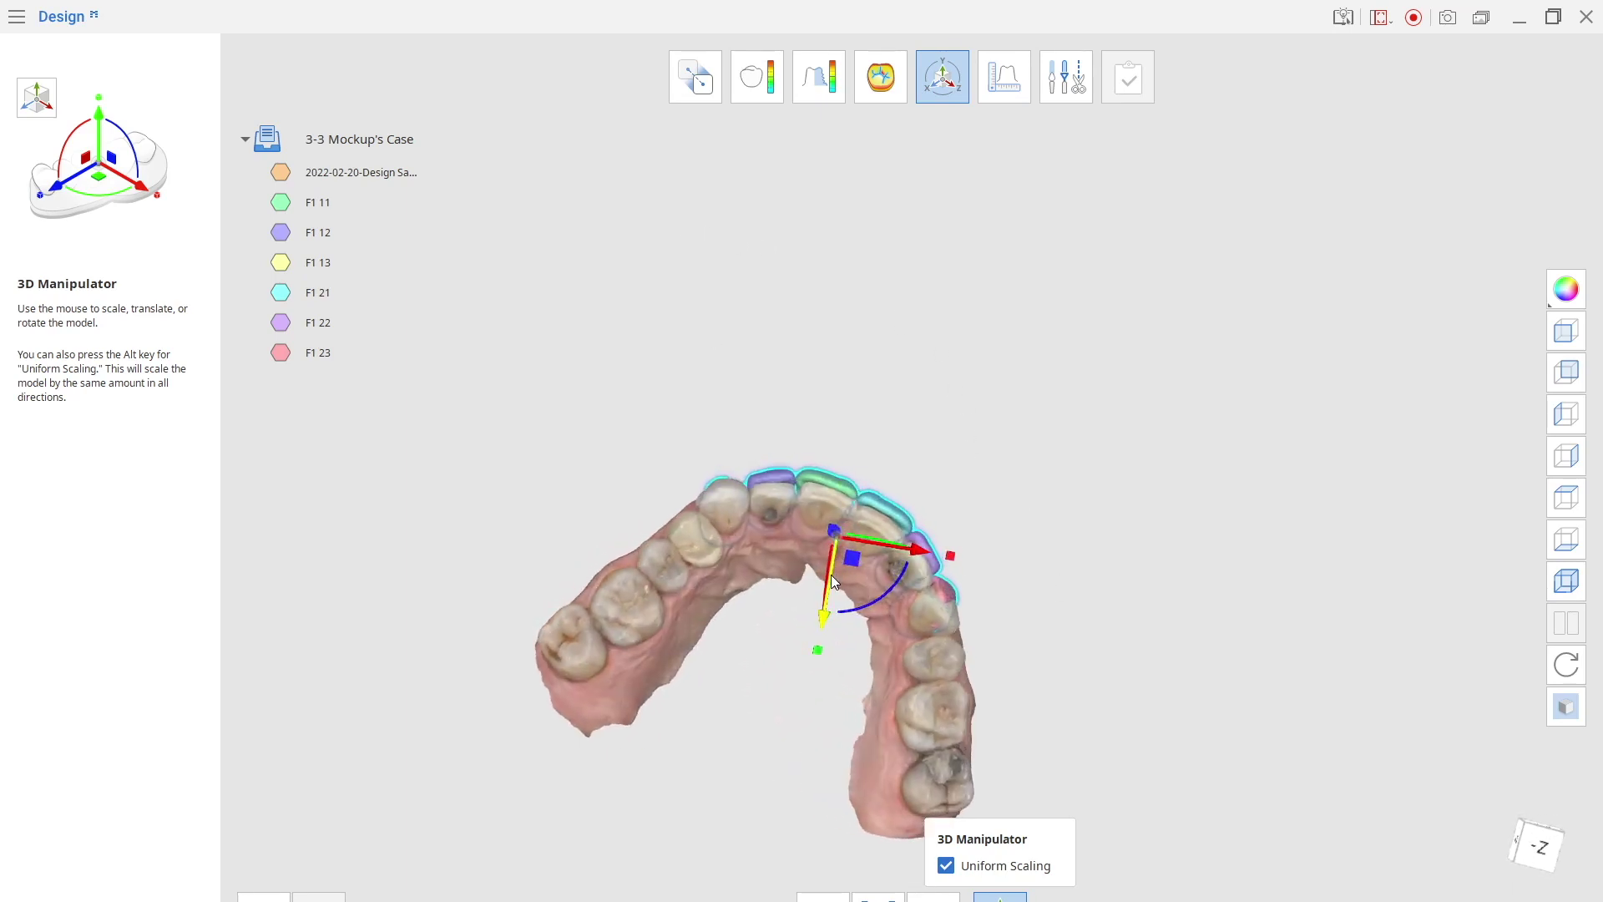
{"action": "left_click_drag", "start_coordinate": [830, 575], "coordinate": [829, 583]}
{"action": "right_click_drag", "start_coordinate": [909, 604], "coordinate": [504, 376]}
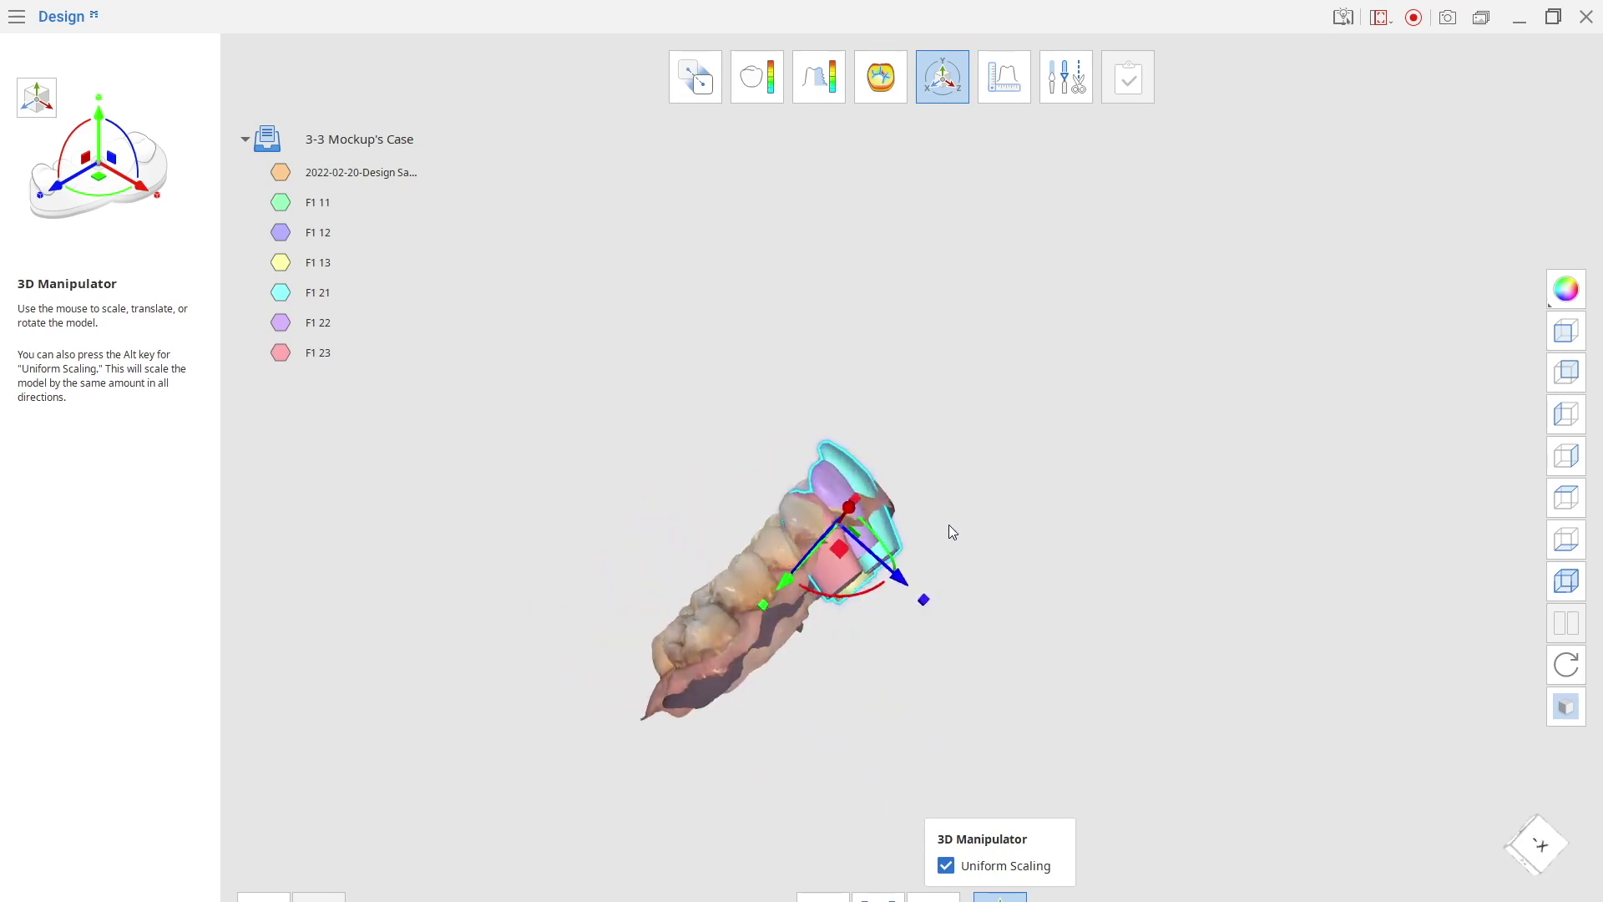
{"action": "right_click_drag", "start_coordinate": [952, 530], "coordinate": [449, 698]}
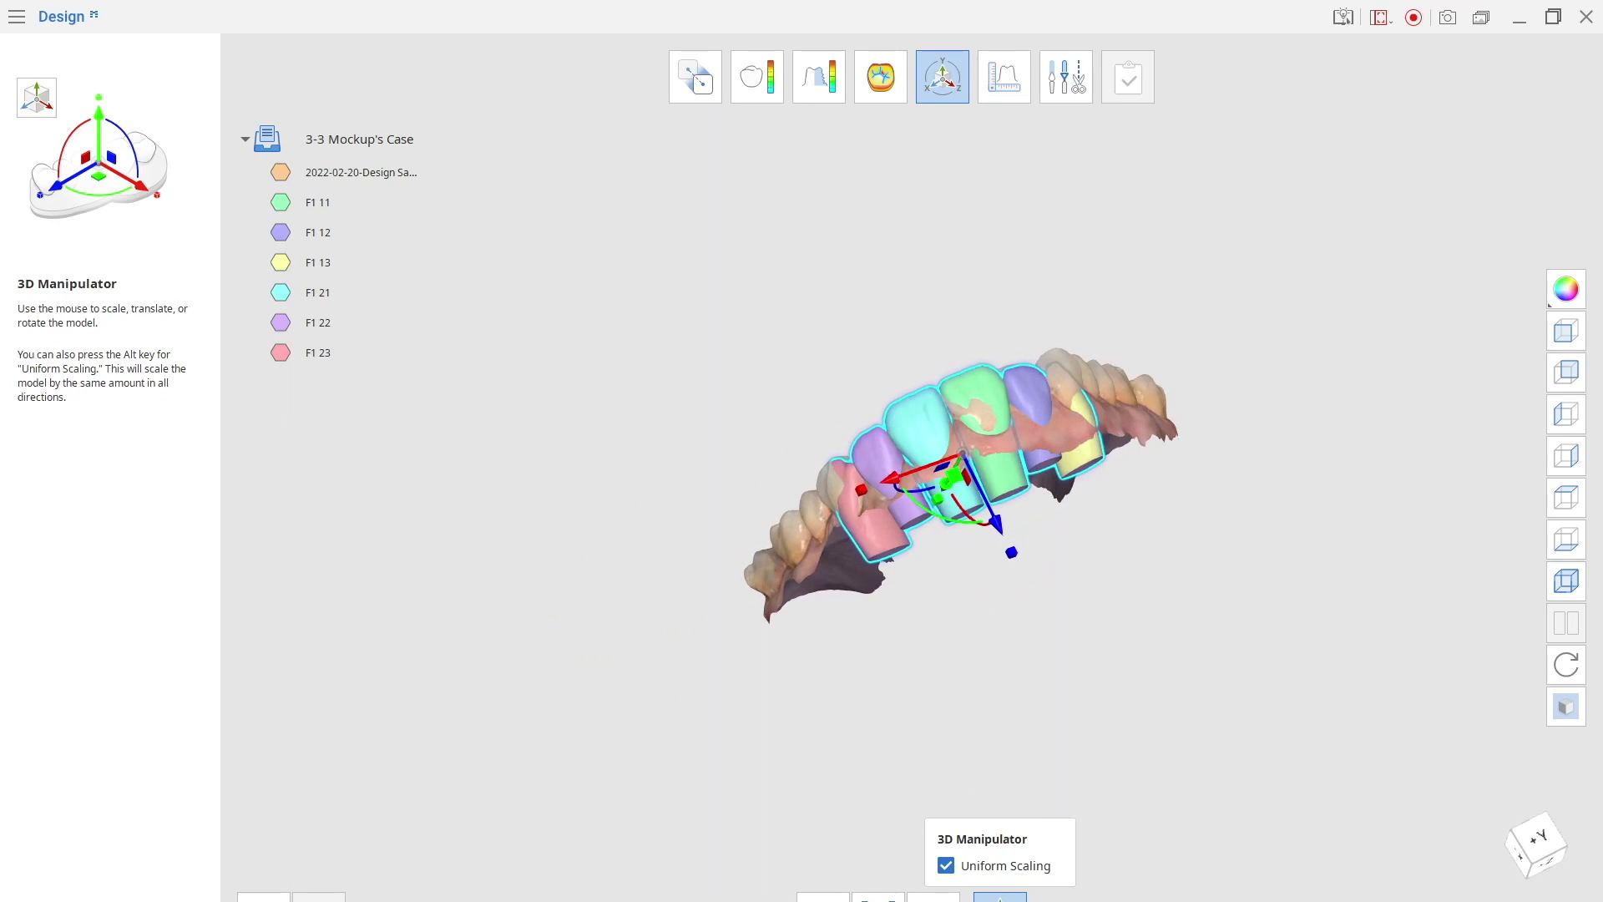
{"action": "left_click", "coordinate": [1000, 897]}
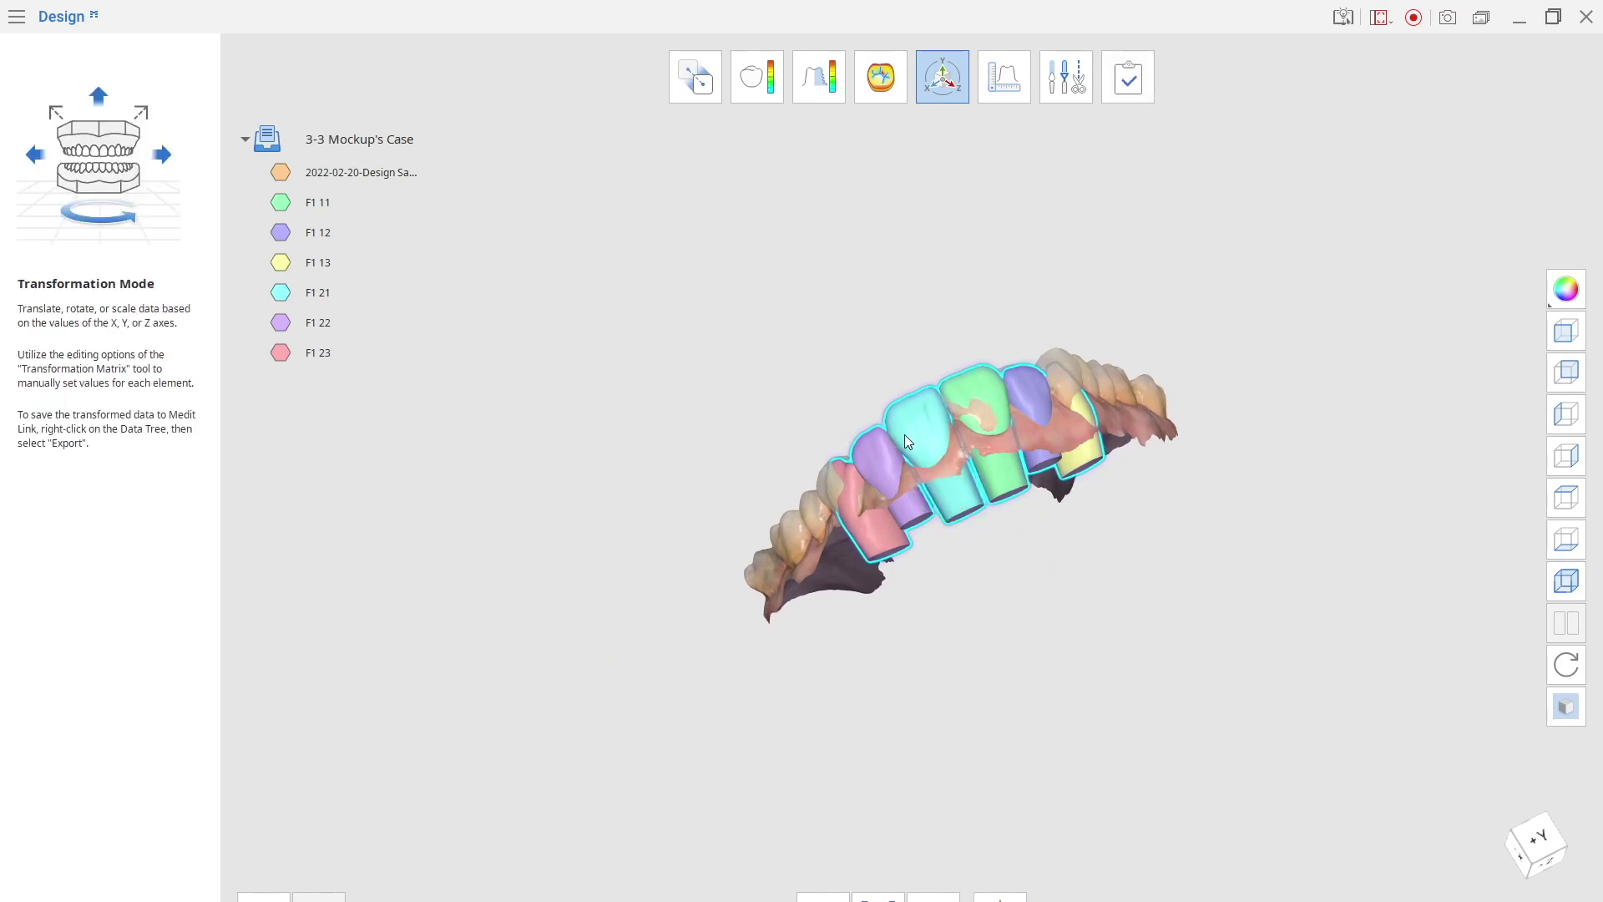
{"action": "right_click_drag", "start_coordinate": [943, 592], "coordinate": [748, 578]}
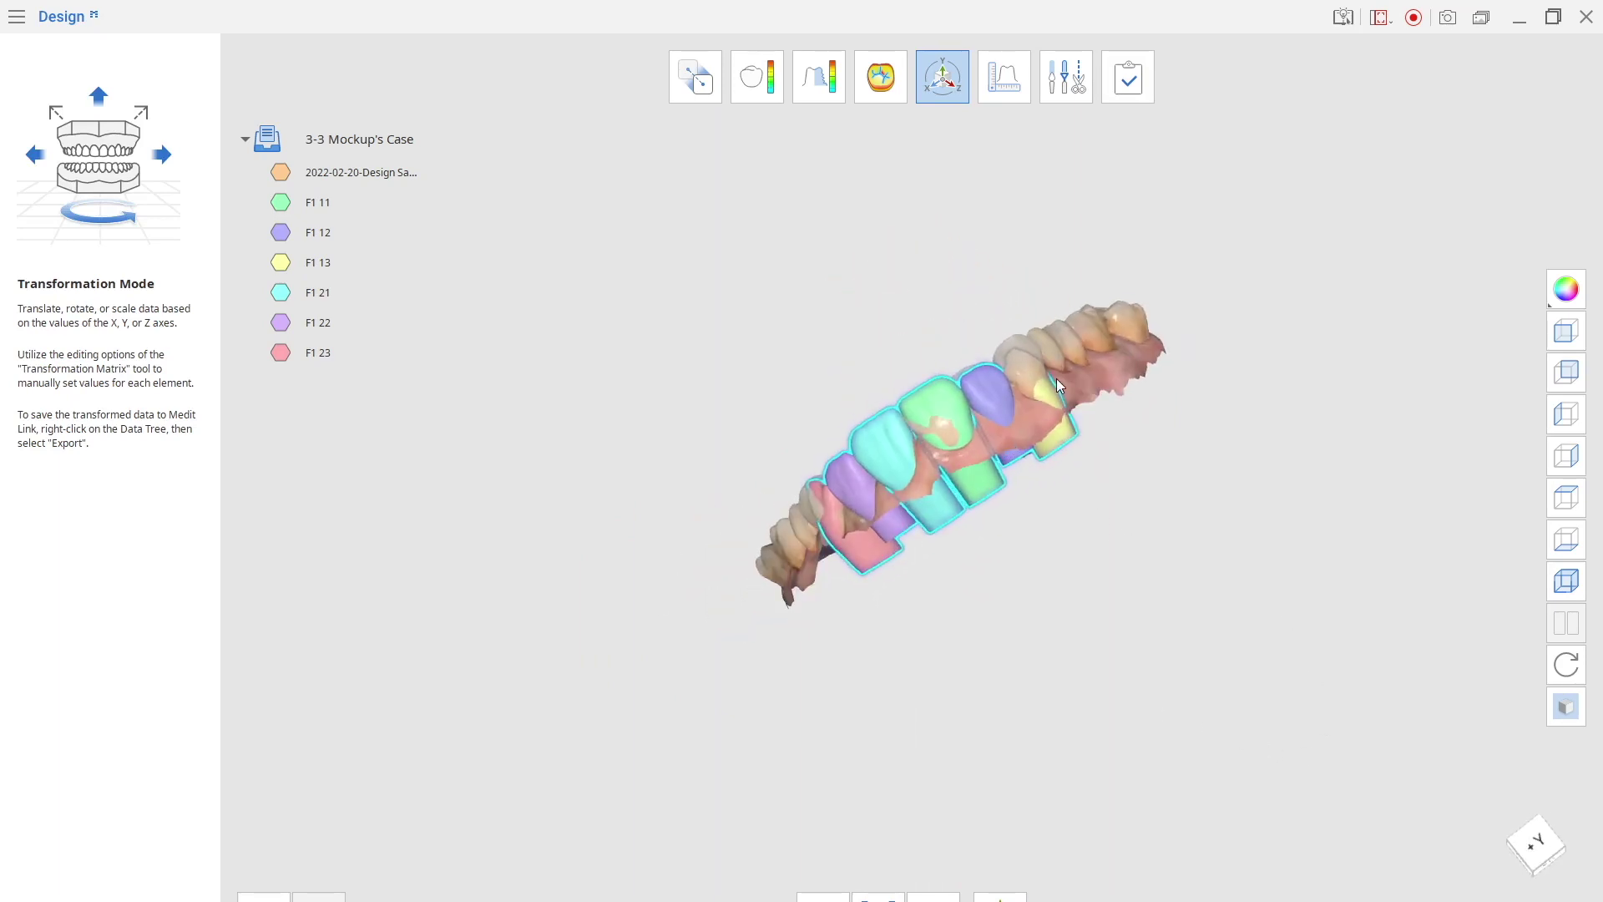
{"action": "left_click", "coordinate": [940, 81]}
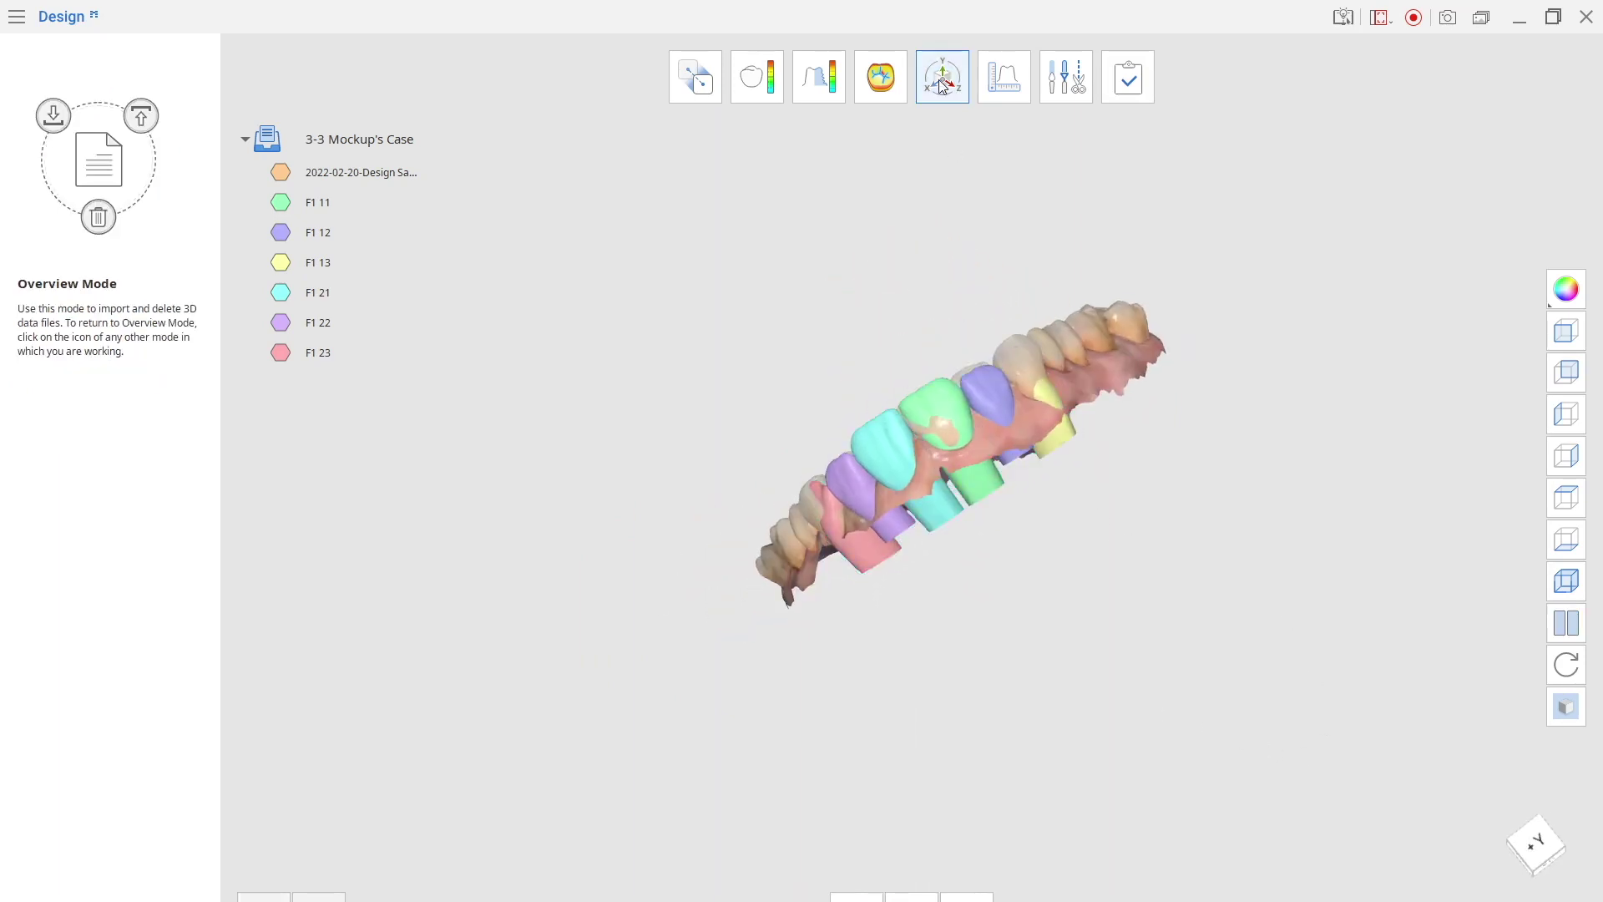
Select the canine mock-ups F1 13 and F1 23 for transformation
{"action": "left_click", "coordinate": [942, 83]}
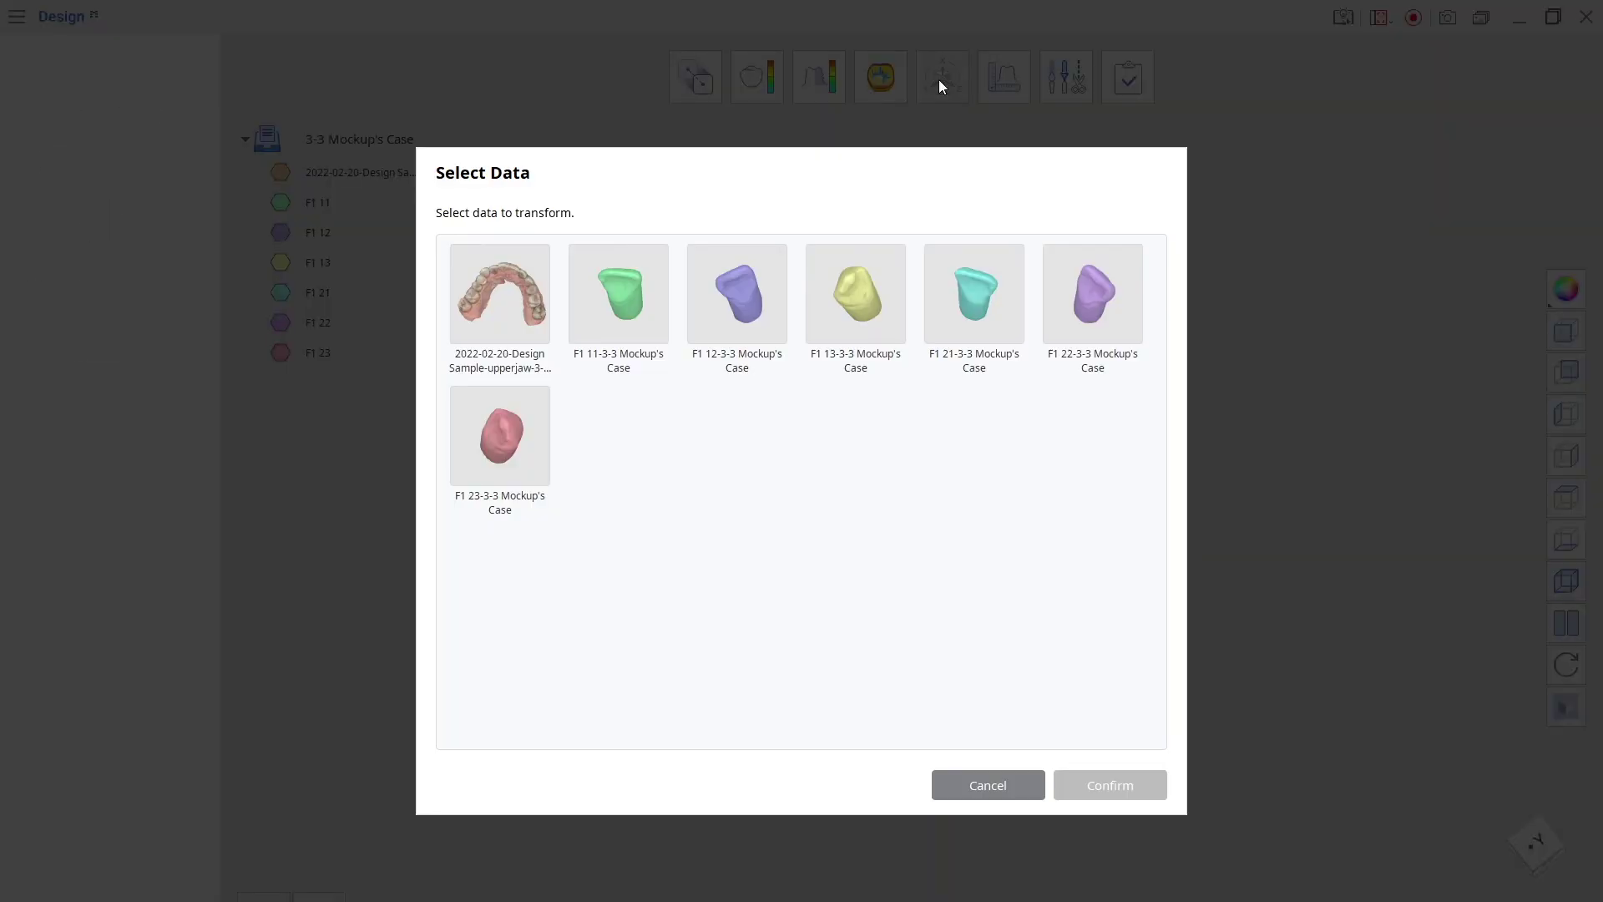
{"action": "left_click", "coordinate": [846, 282]}
{"action": "left_click", "coordinate": [524, 452]}
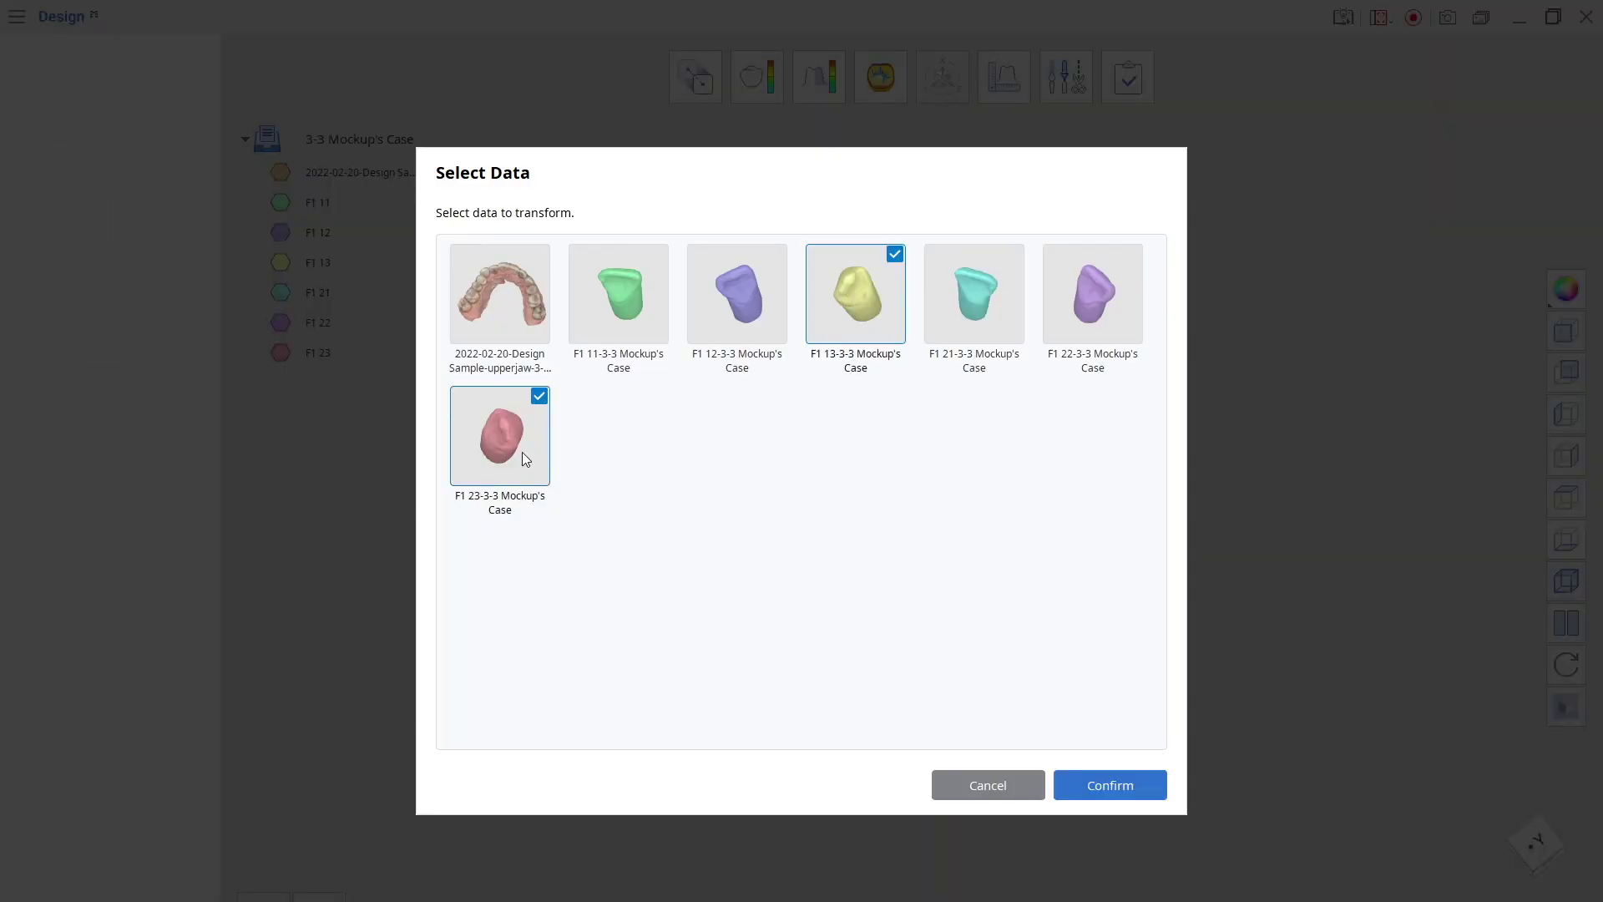
{"action": "left_click", "coordinate": [1112, 785]}
Nudge both canines sideways and vertically, then return to Overview Mode
{"action": "right_click_drag", "start_coordinate": [1113, 501], "coordinate": [1017, 479]}
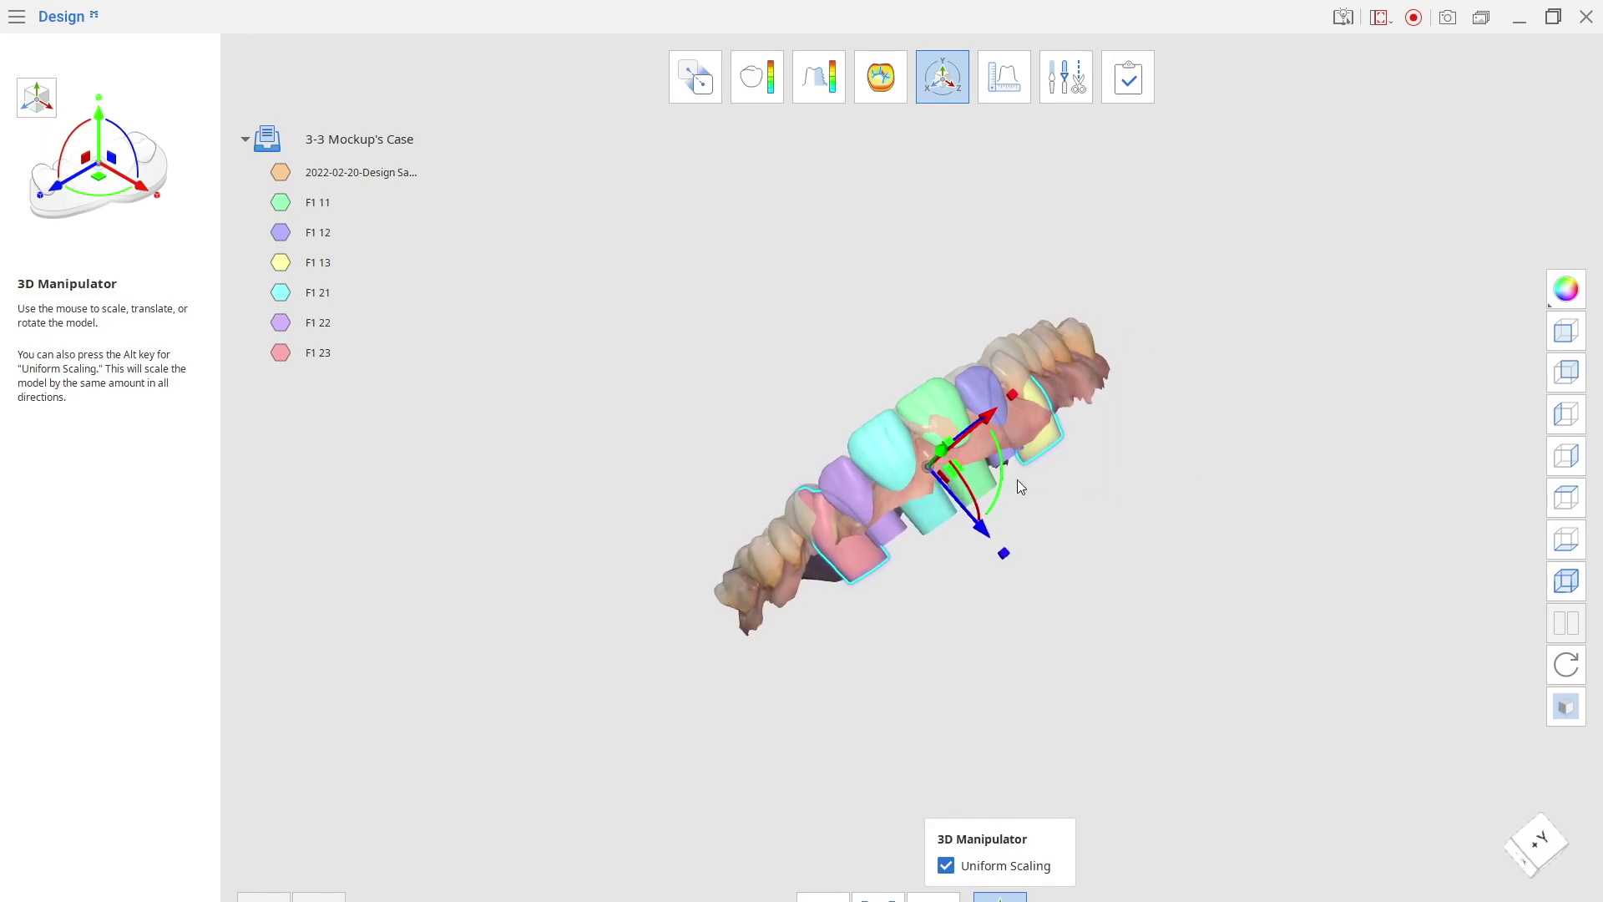
{"action": "right_click_drag", "start_coordinate": [935, 627], "coordinate": [1139, 450]}
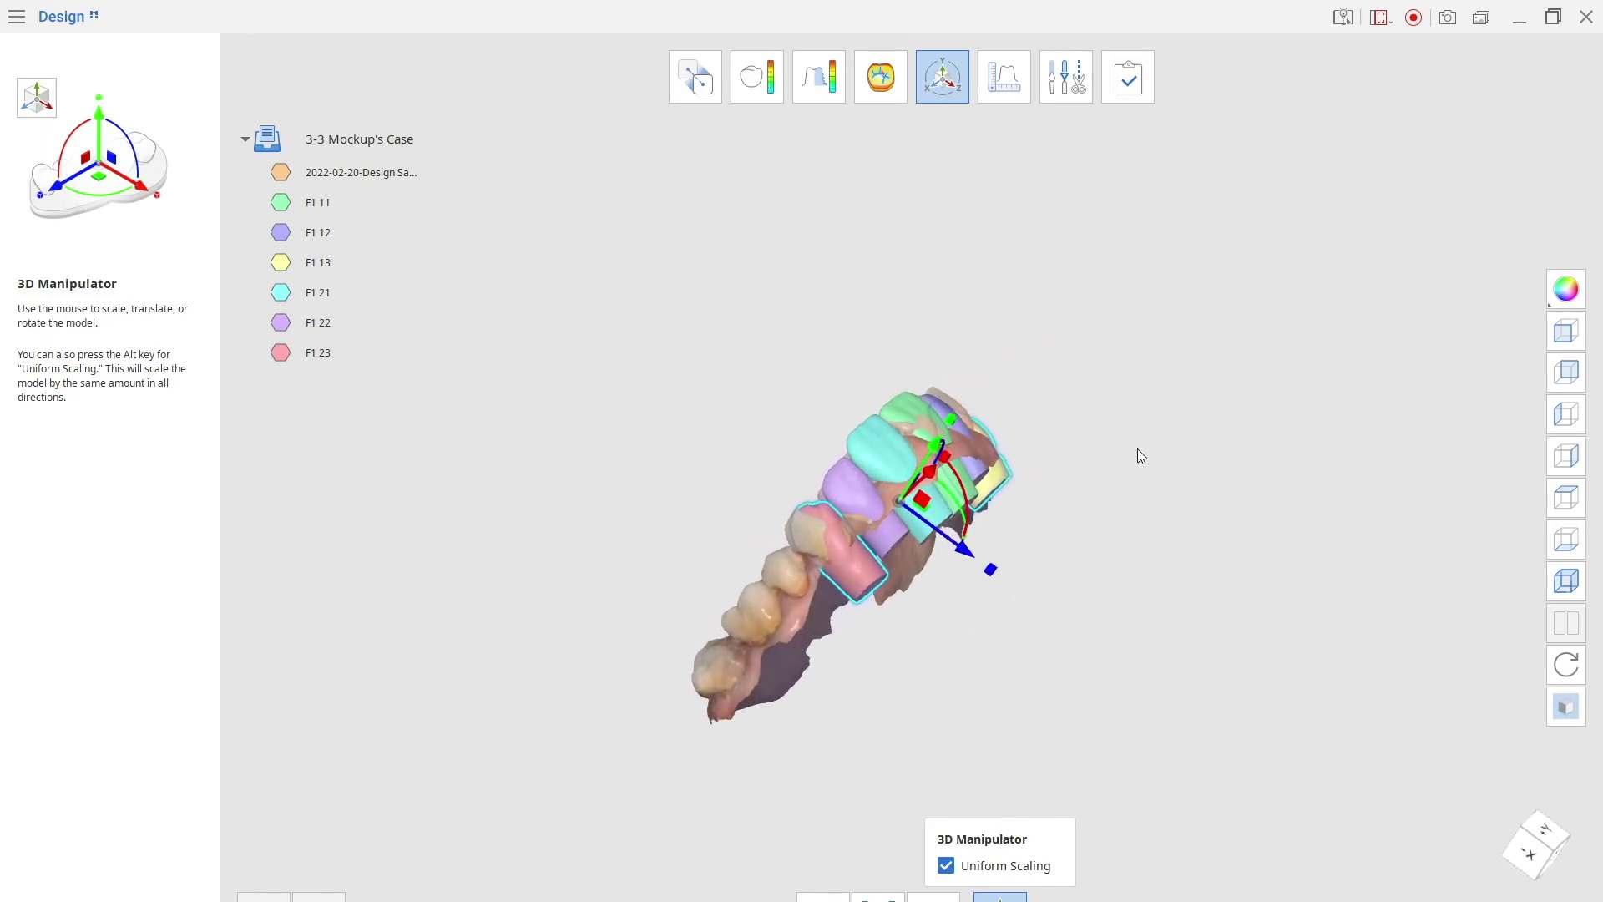
{"action": "left_click", "coordinate": [919, 501]}
{"action": "right_click_drag", "start_coordinate": [1045, 546], "coordinate": [804, 673]}
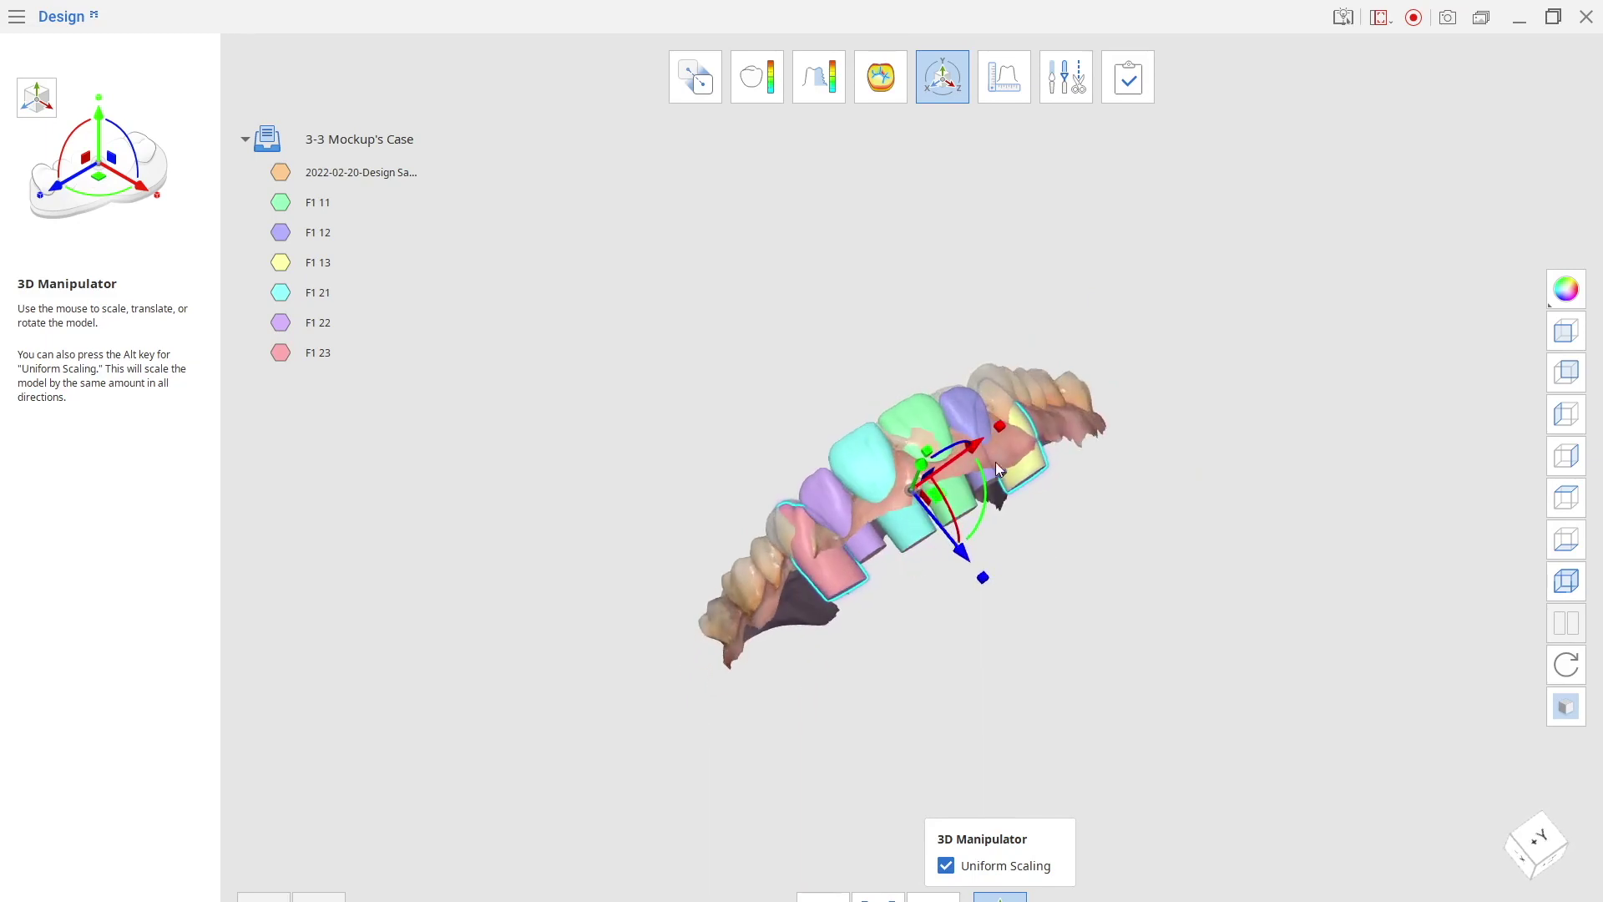
{"action": "left_click_drag", "start_coordinate": [1000, 429], "coordinate": [1005, 428]}
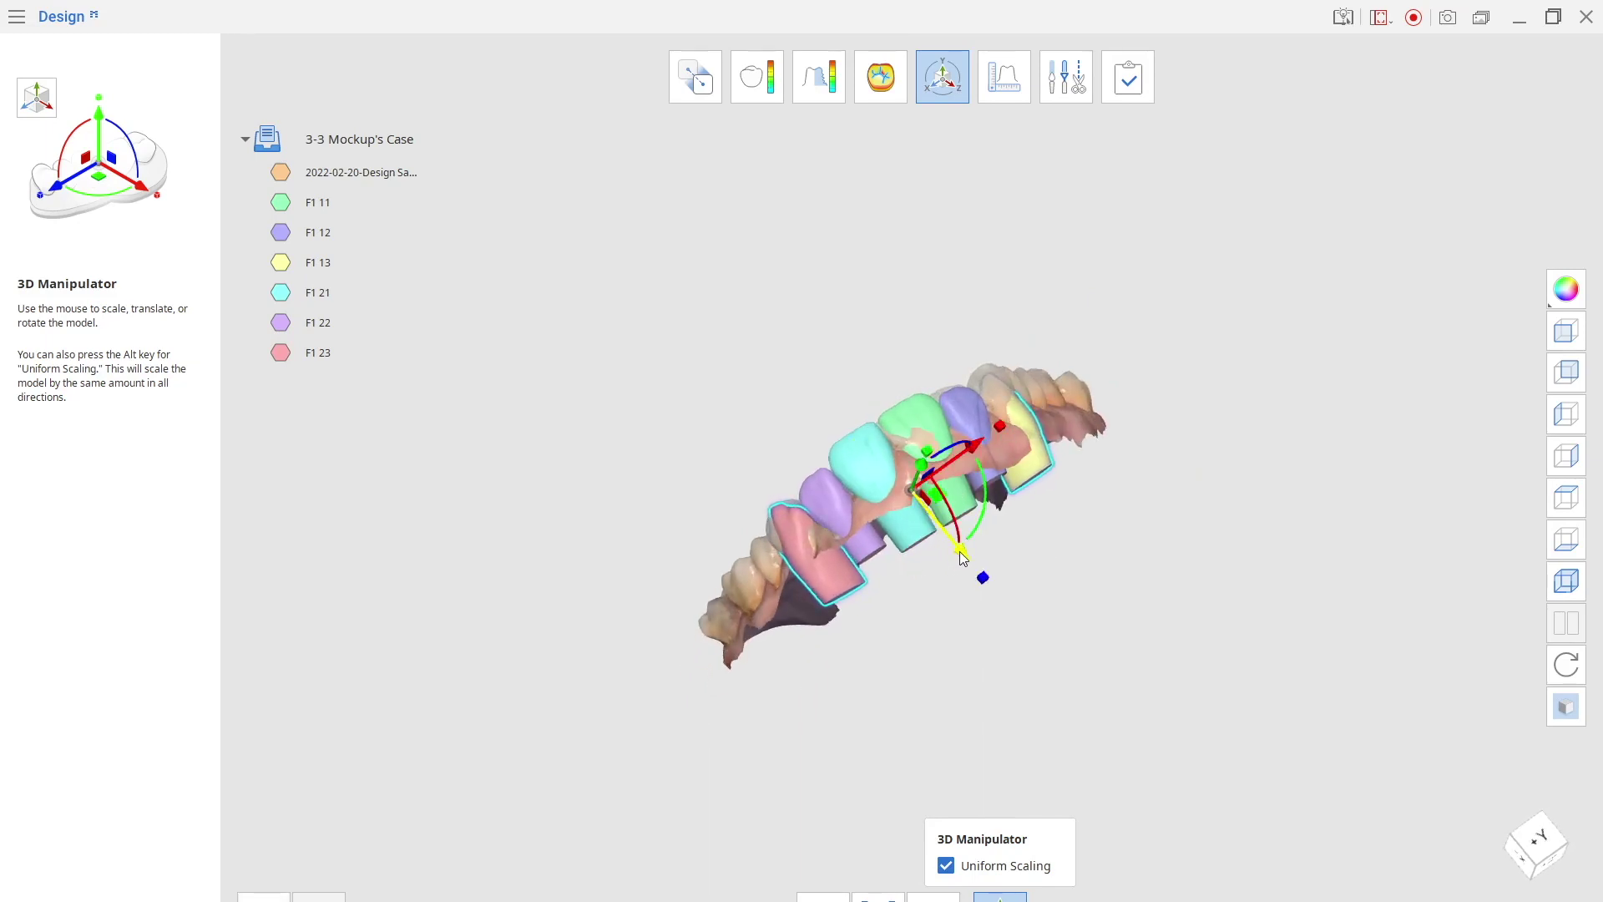
{"action": "mouse_move", "coordinate": [963, 557]}
{"action": "left_mouse_down"}
{"action": "mouse_move", "coordinate": [975, 503]}
{"action": "mouse_move", "coordinate": [955, 548]}
{"action": "left_mouse_up"}
{"action": "right_click_drag", "start_coordinate": [1103, 676], "coordinate": [1503, 573]}
{"action": "right_click_drag", "start_coordinate": [504, 573], "coordinate": [1183, 642]}
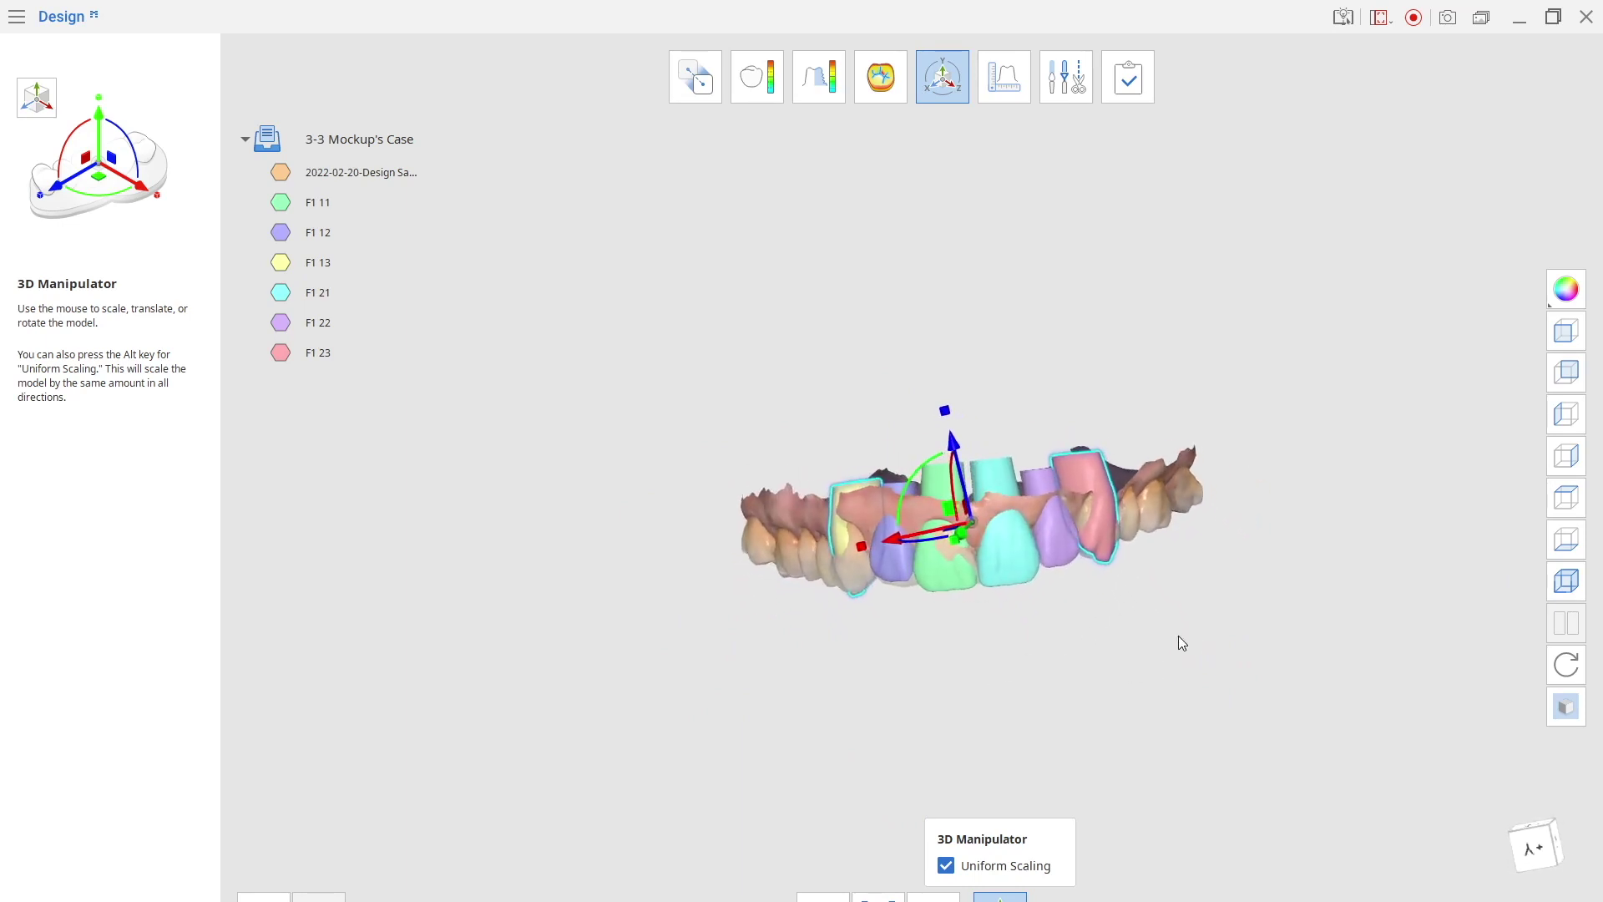
{"action": "left_click", "coordinate": [940, 94]}
Select only F1 13 in the 3D Manipulator
{"action": "left_click", "coordinate": [942, 76]}
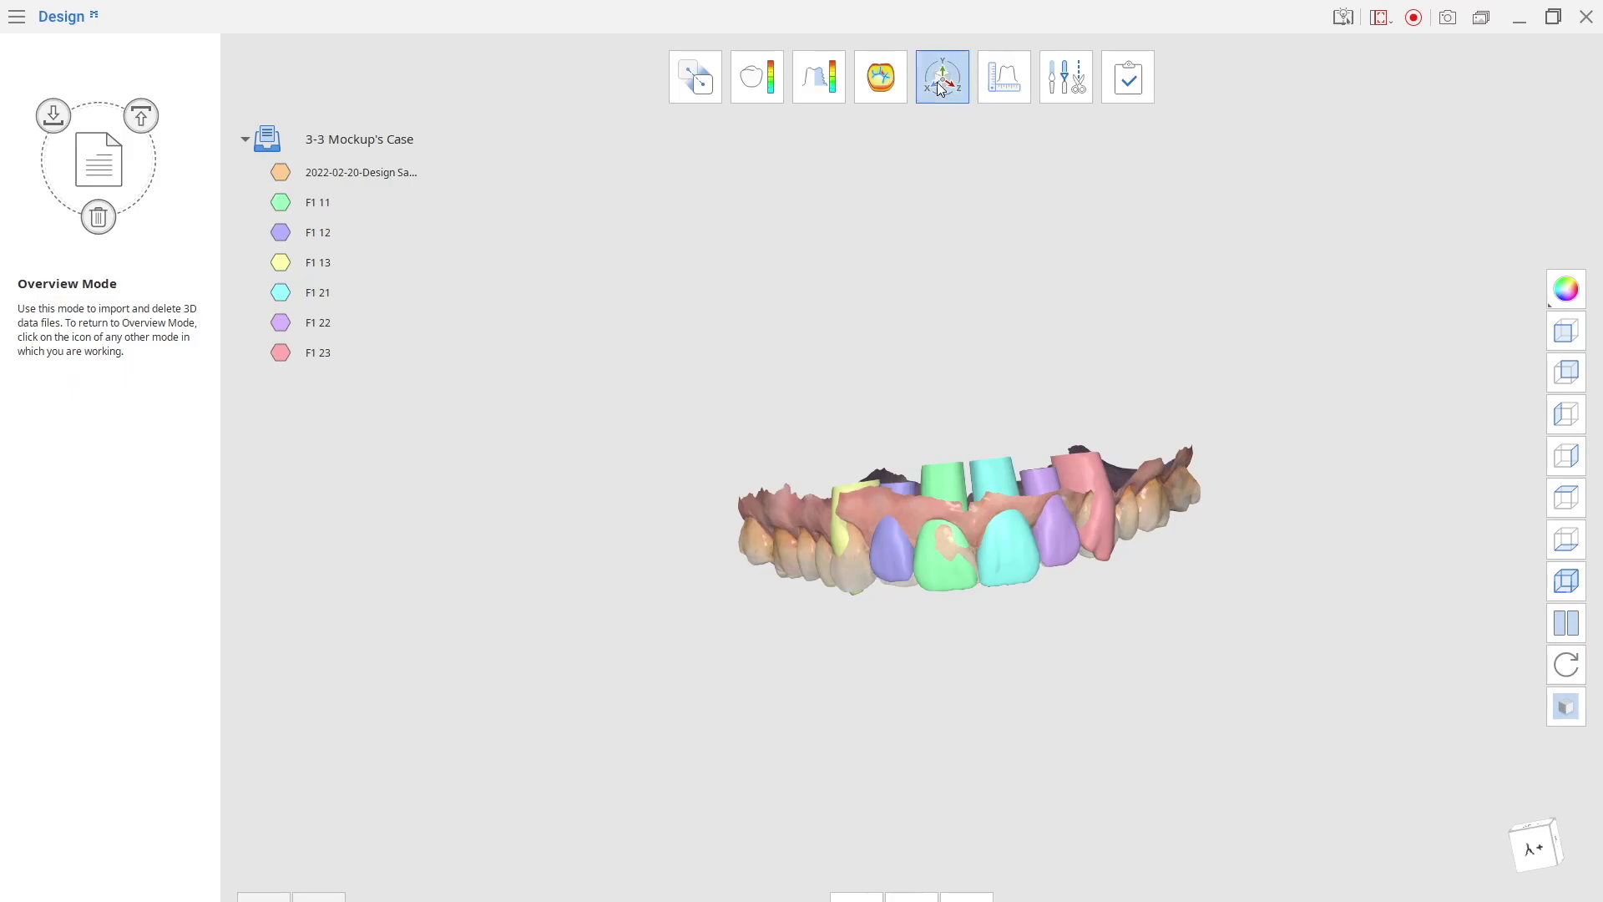
{"action": "left_click", "coordinate": [847, 288]}
{"action": "left_click", "coordinate": [1138, 783]}
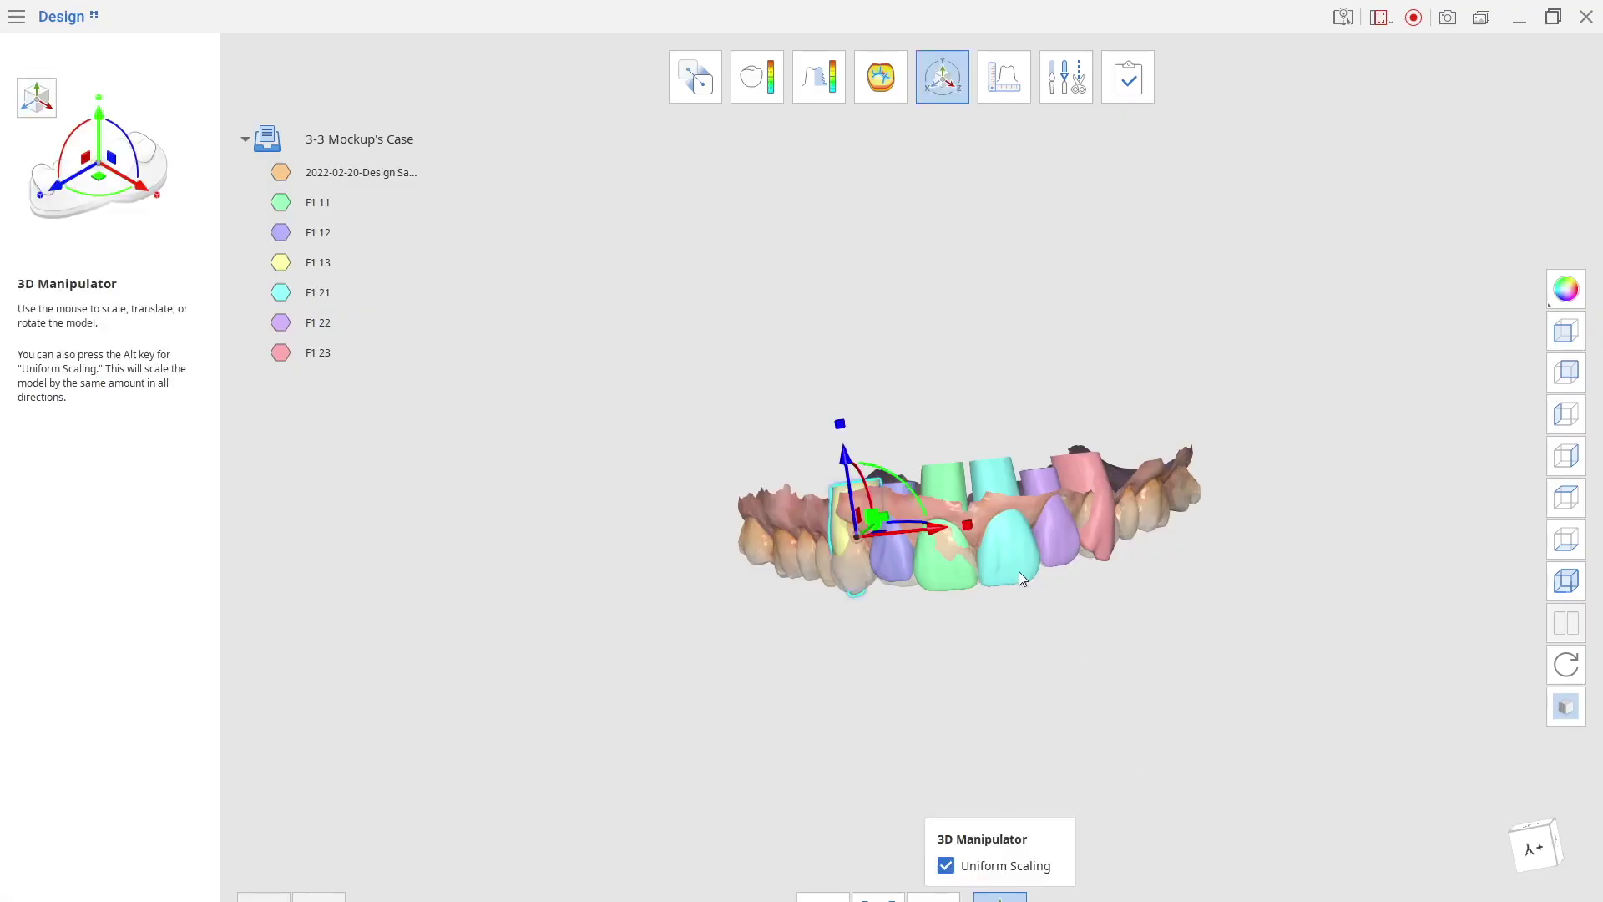
Rotate and nudge F1 13 against the arch, then toggle the manipulator off
{"action": "right_click_drag", "start_coordinate": [982, 720], "coordinate": [873, 334]}
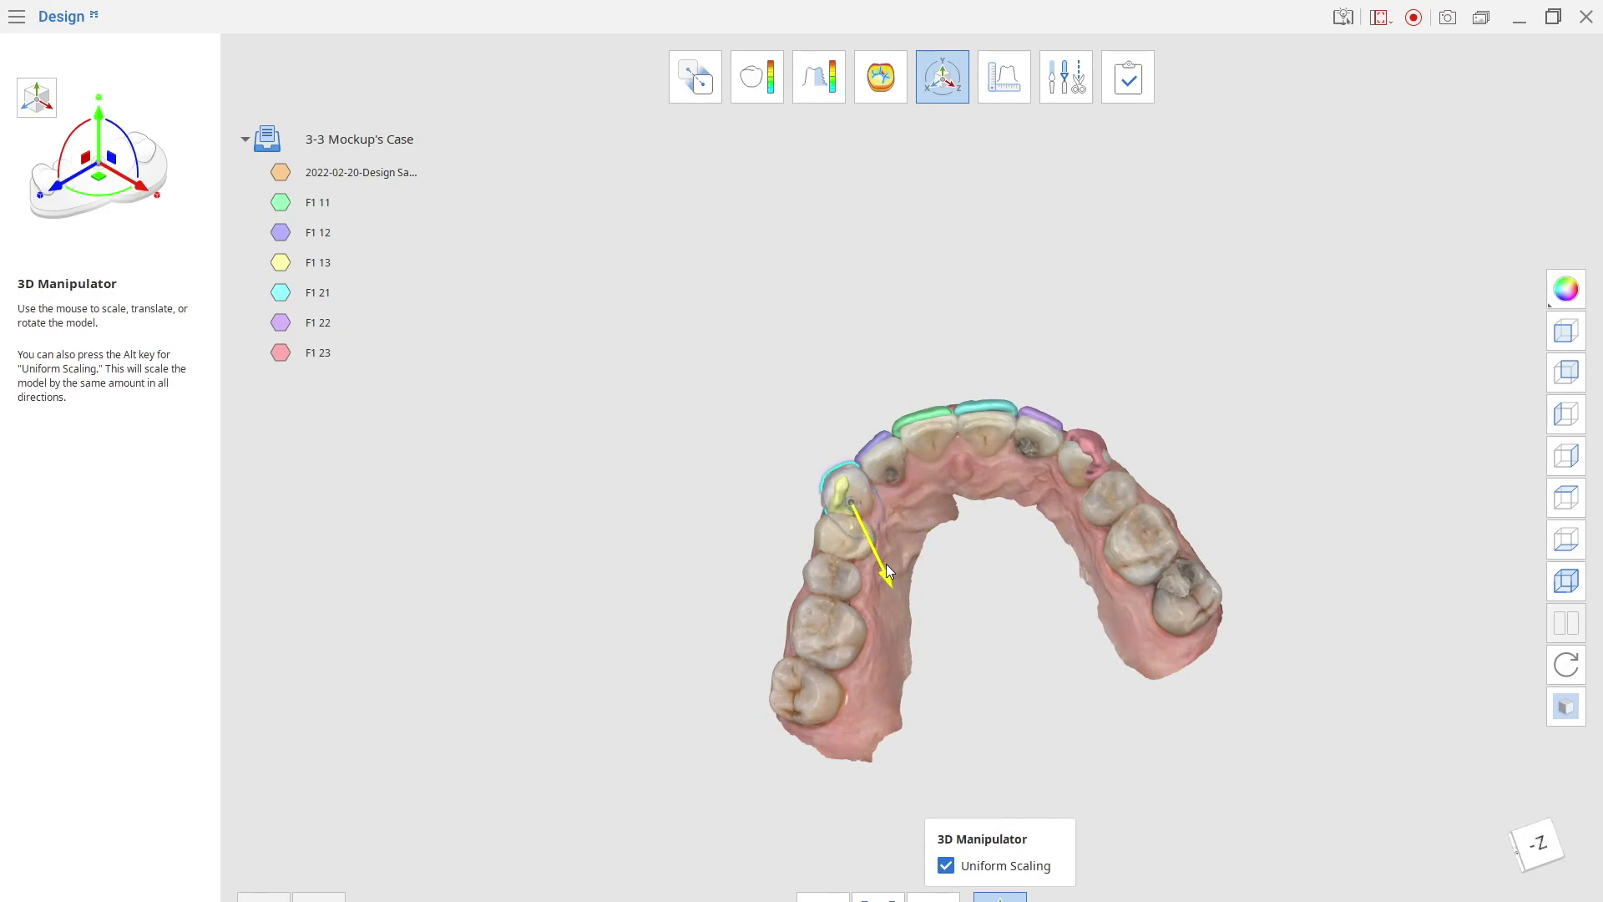
{"action": "right_click_drag", "start_coordinate": [827, 186], "coordinate": [915, 503]}
{"action": "left_click_drag", "start_coordinate": [915, 502], "coordinate": [850, 483]}
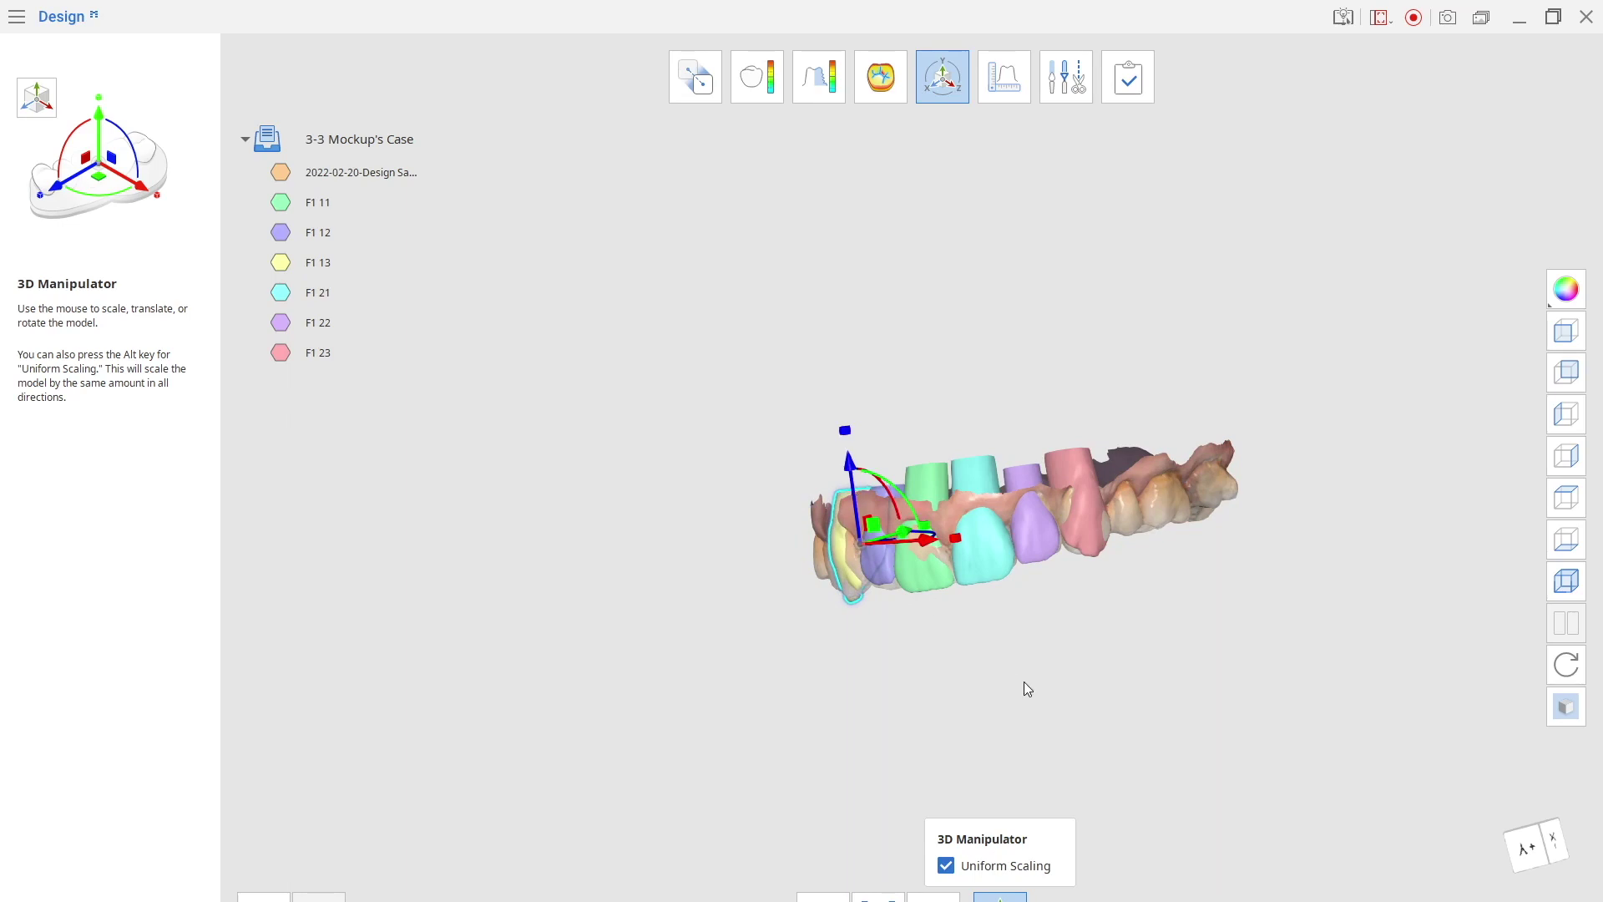
{"action": "right_click_drag", "start_coordinate": [1024, 687], "coordinate": [1204, 328]}
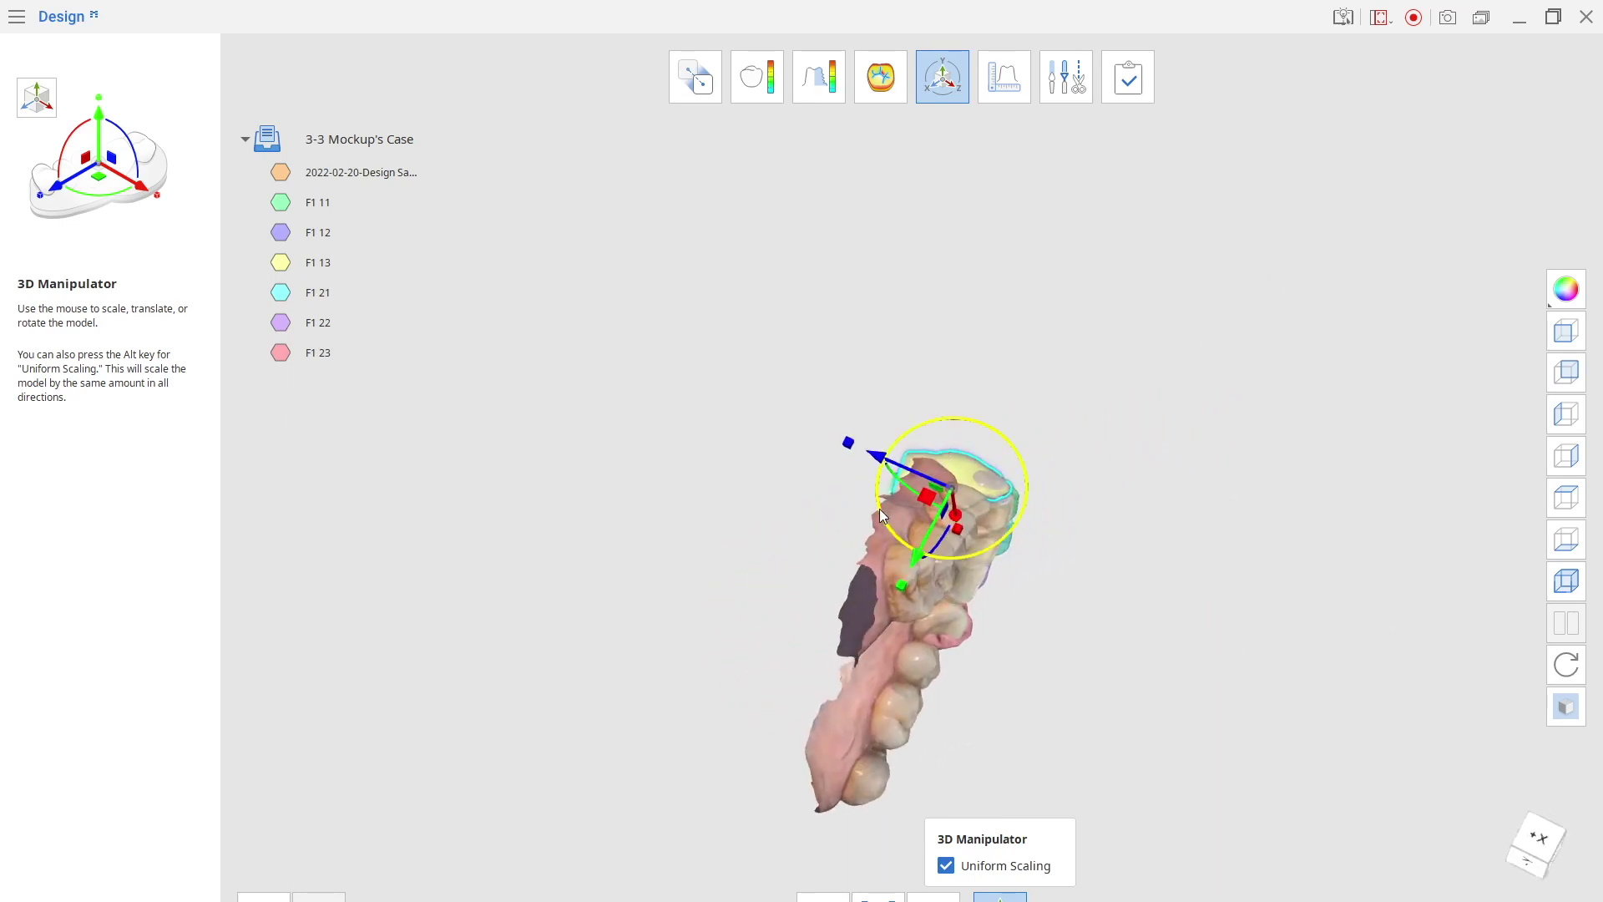
{"action": "left_click_drag", "start_coordinate": [879, 508], "coordinate": [882, 515]}
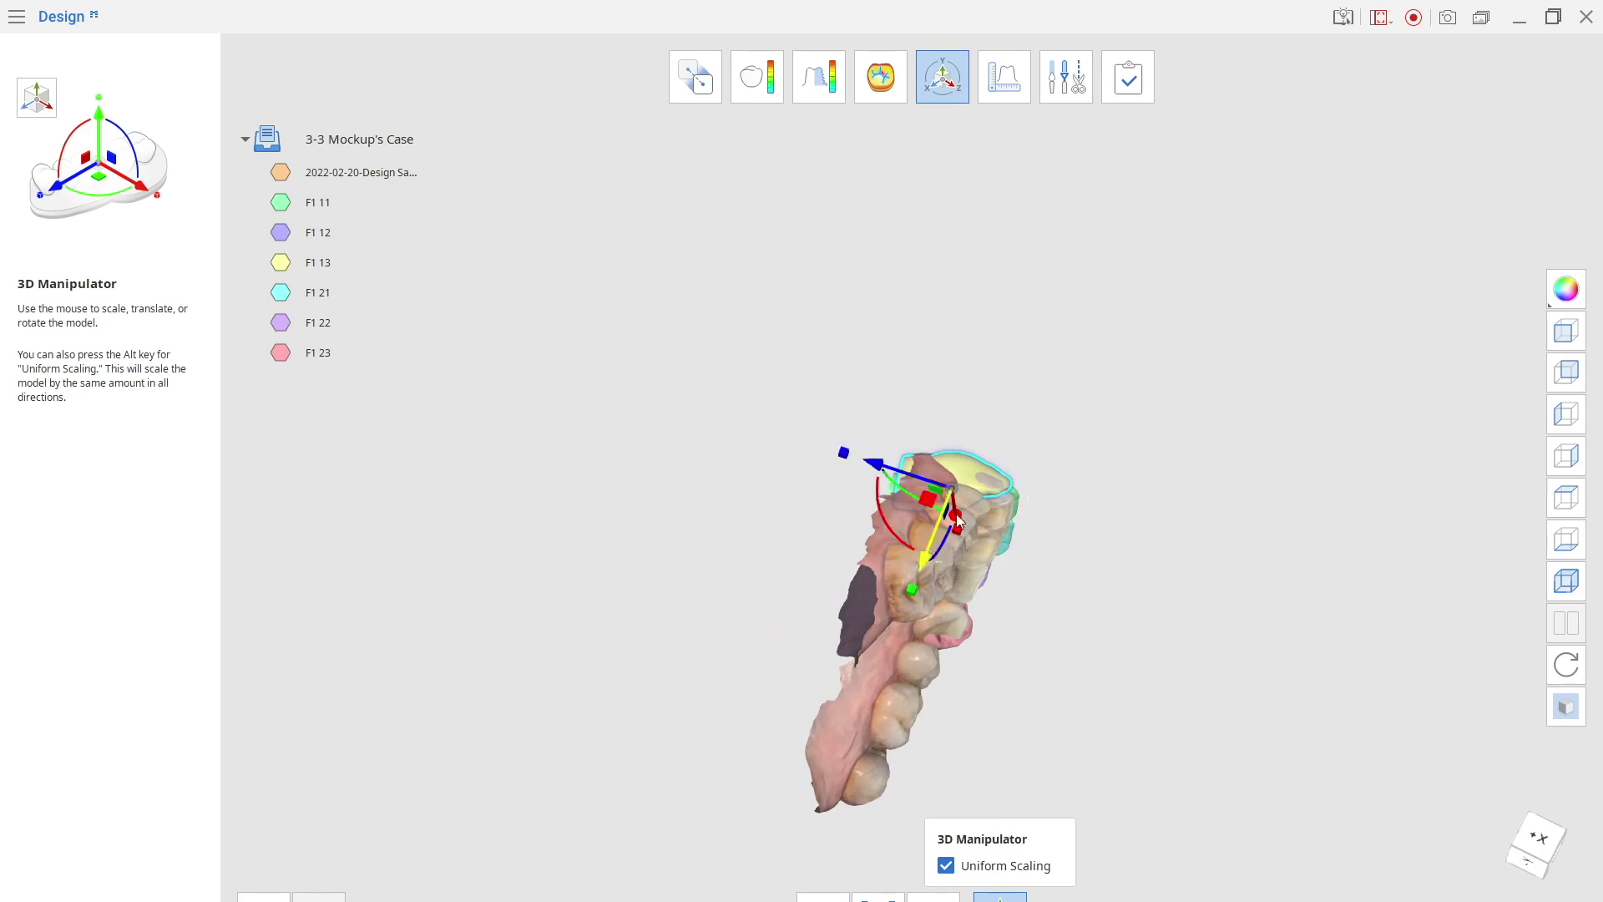
{"action": "right_click_drag", "start_coordinate": [1103, 597], "coordinate": [847, 479]}
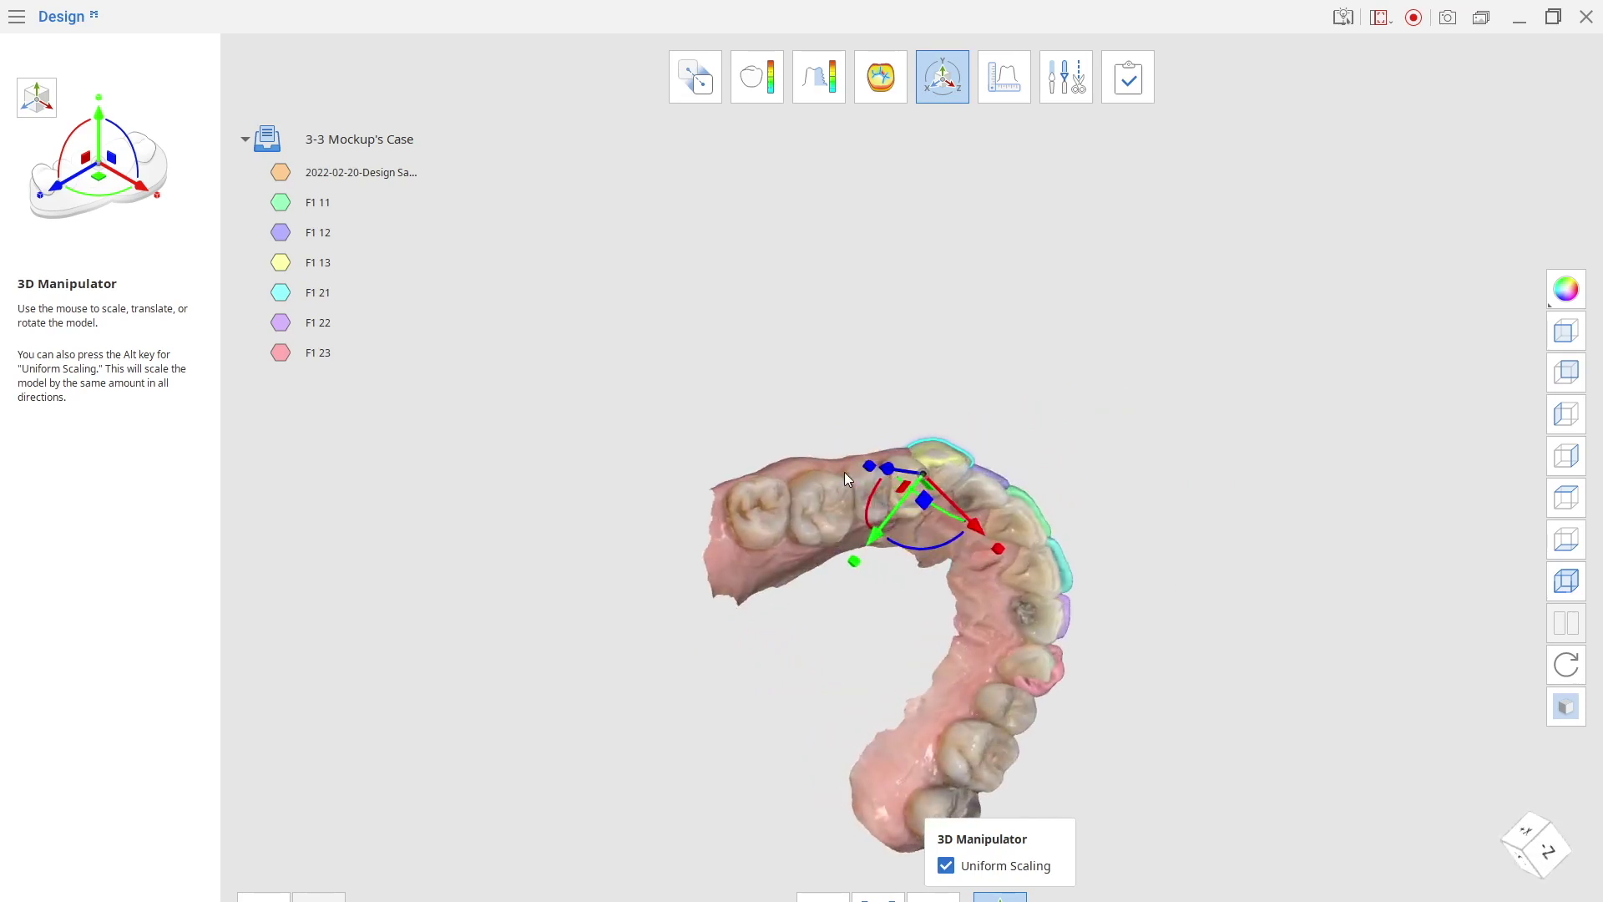
{"action": "left_click_drag", "start_coordinate": [880, 515], "coordinate": [880, 517]}
{"action": "right_click_drag", "start_coordinate": [1089, 394], "coordinate": [806, 815]}
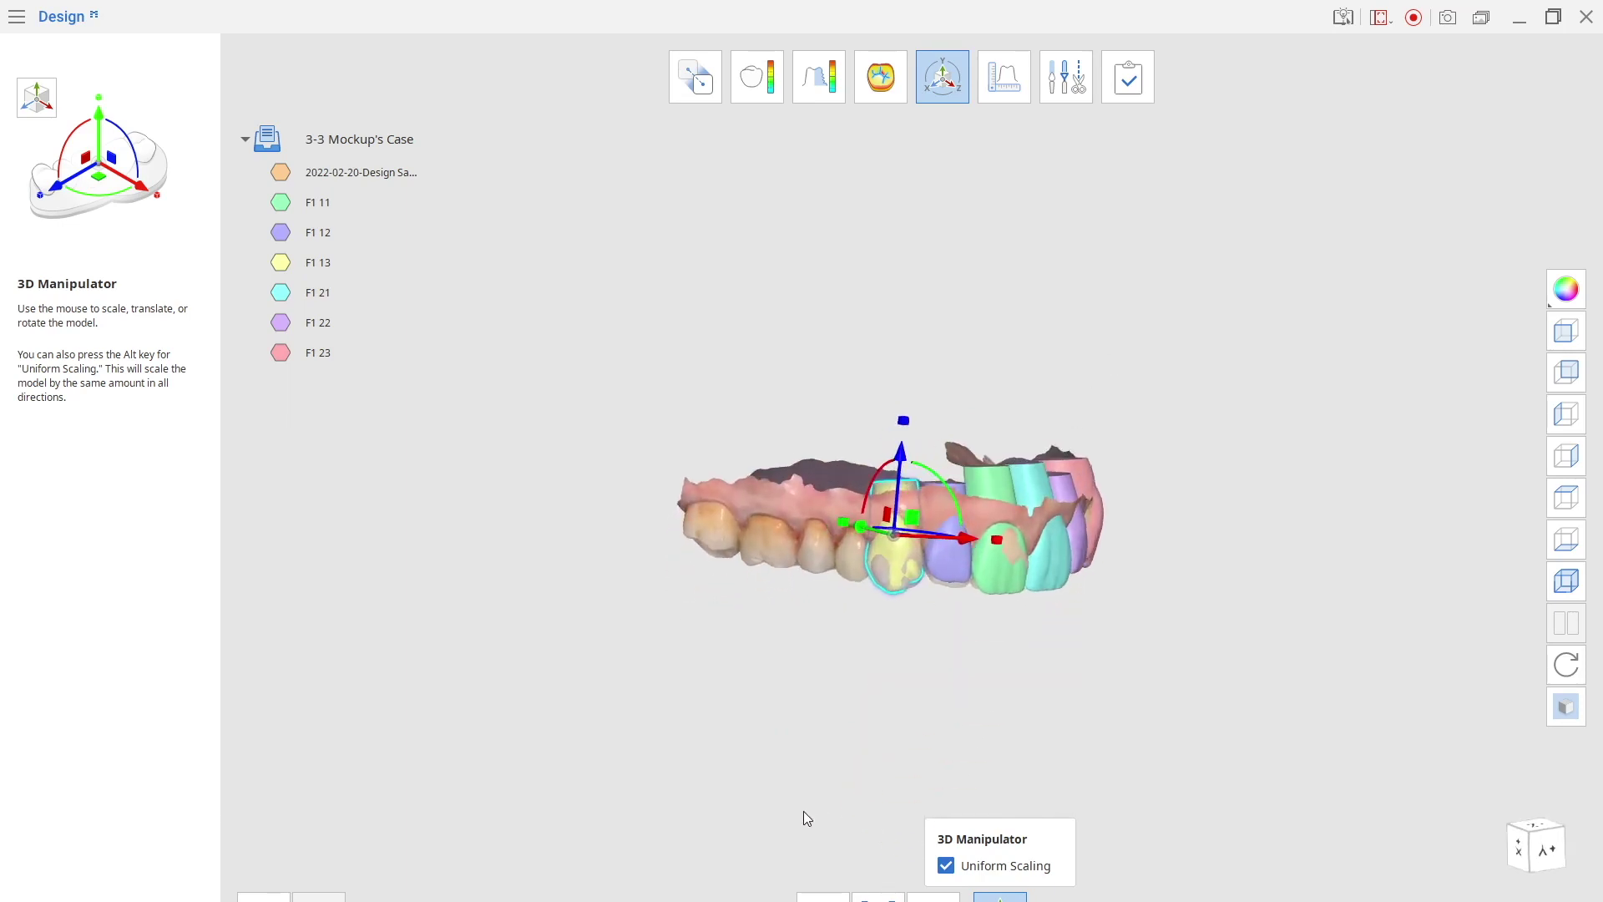
{"action": "right_click_drag", "start_coordinate": [1134, 576], "coordinate": [821, 559]}
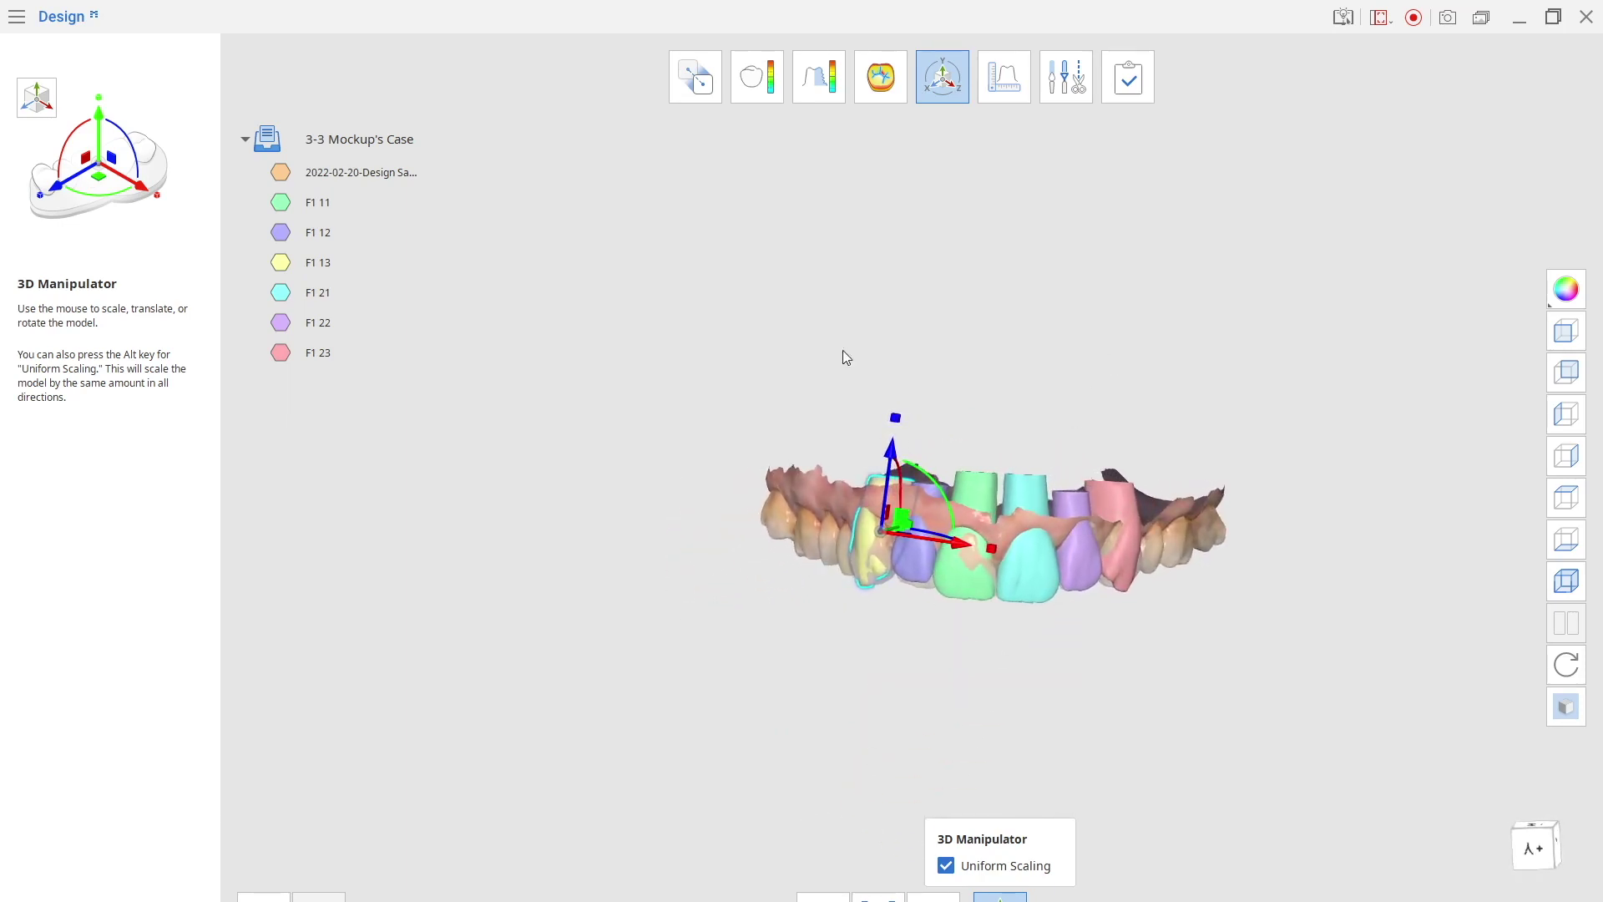
{"action": "left_click", "coordinate": [927, 88]}
{"action": "right_click_drag", "start_coordinate": [1165, 440], "coordinate": [1125, 381]}
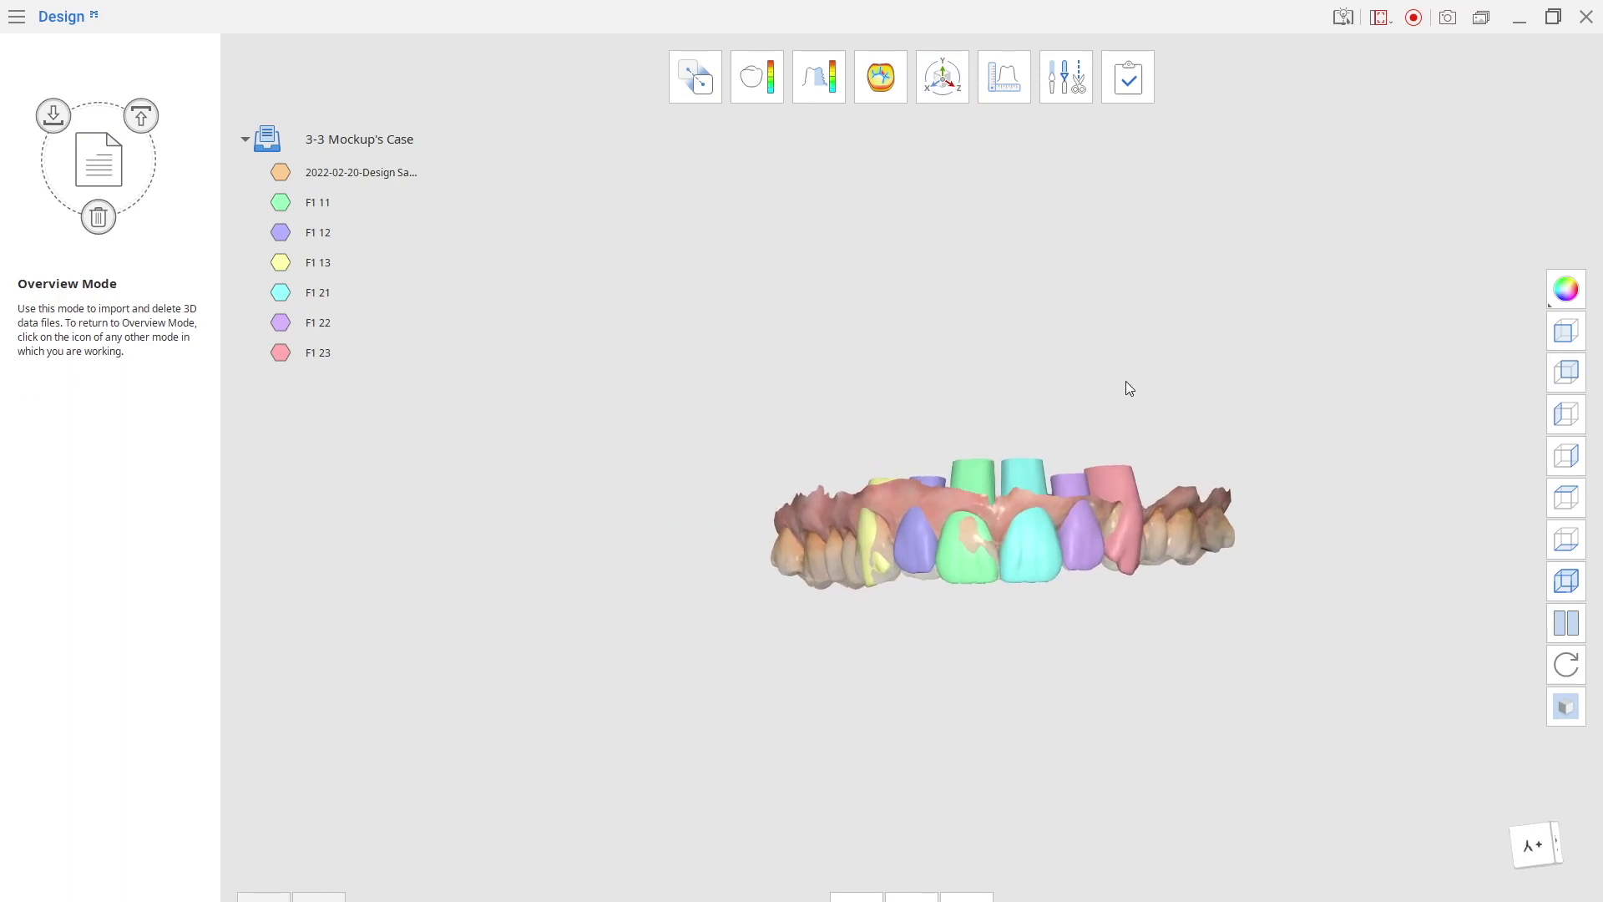
Select F1 11, F1 12, F1 21 and F1 22 in the 3D Manipulator
{"action": "right_click_drag", "start_coordinate": [994, 357], "coordinate": [1032, 420]}
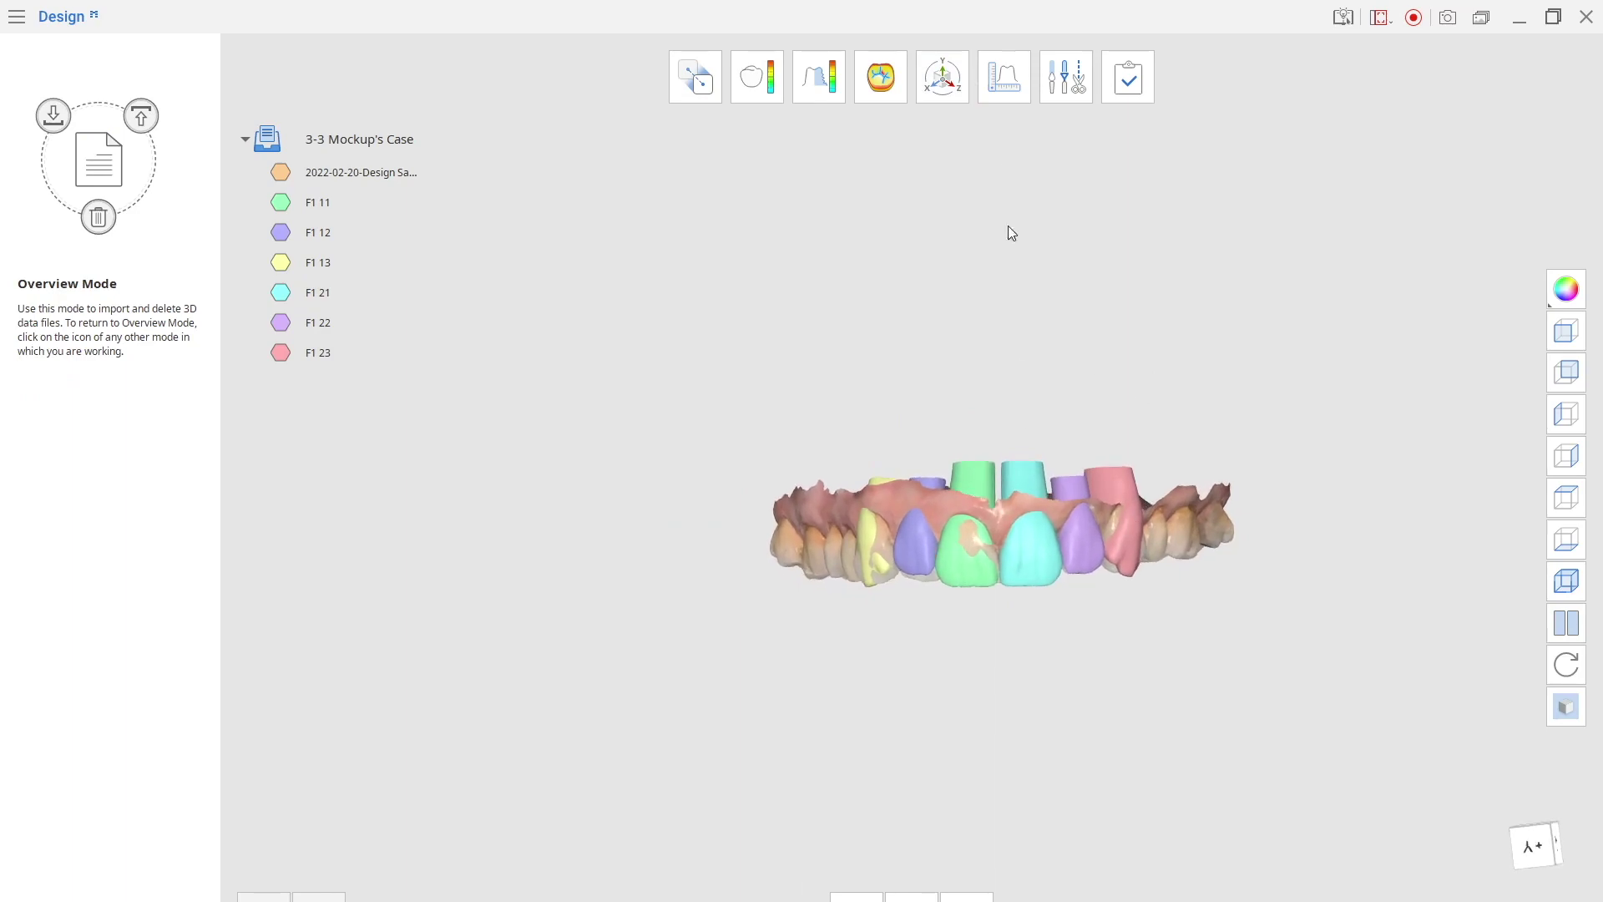
{"action": "left_click", "coordinate": [942, 76]}
{"action": "left_click", "coordinate": [651, 289]}
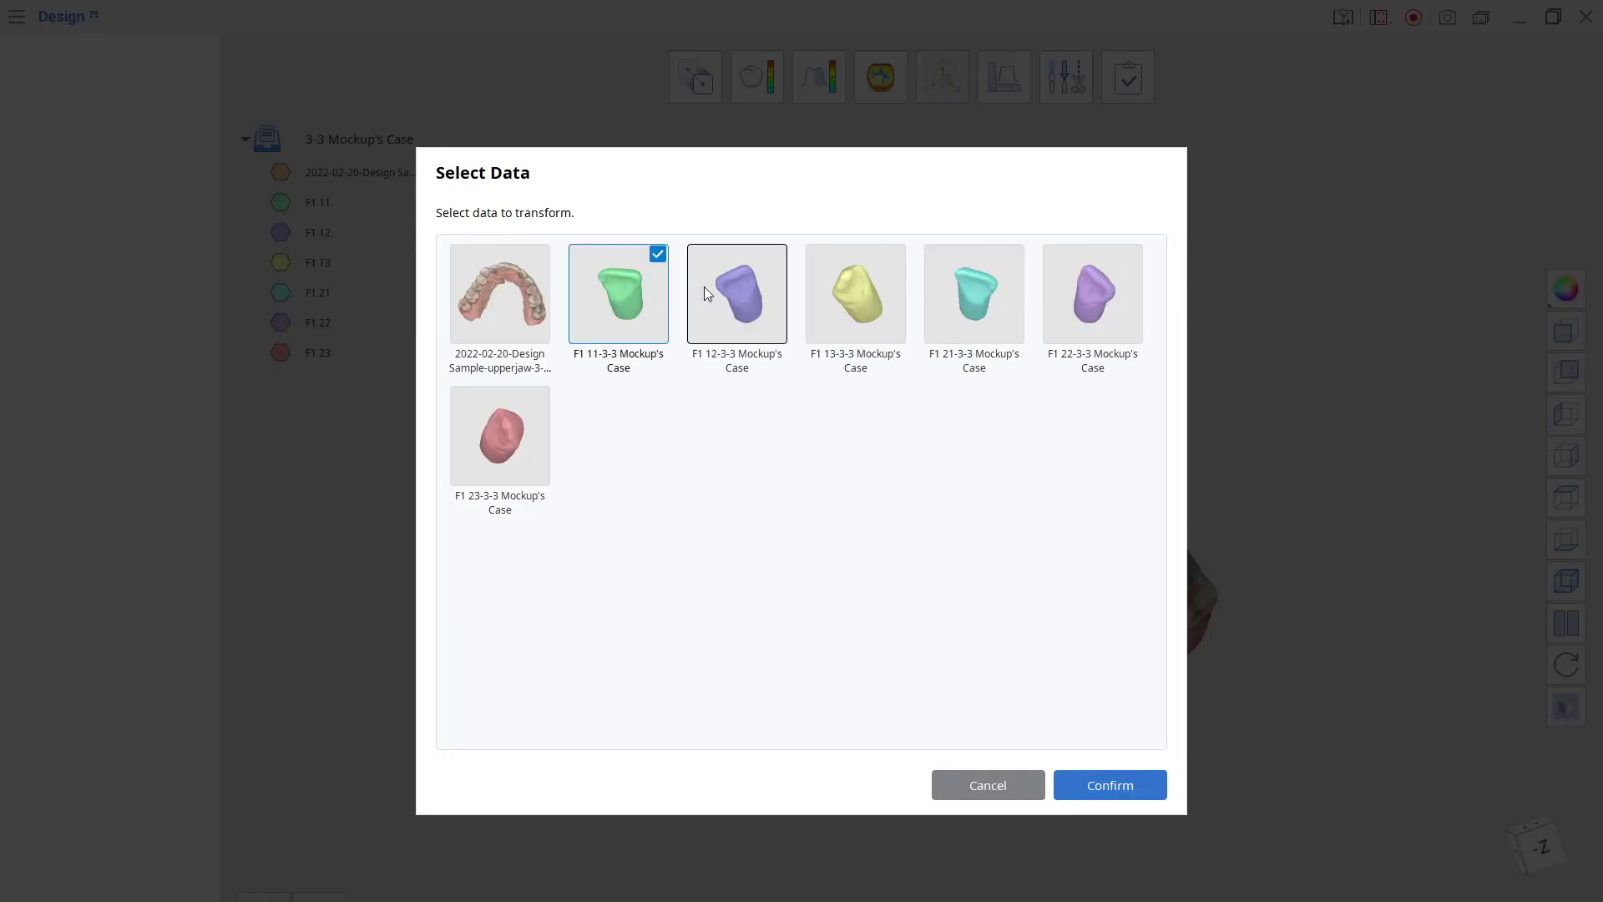
{"action": "left_click", "coordinate": [729, 287]}
{"action": "left_click", "coordinate": [997, 288]}
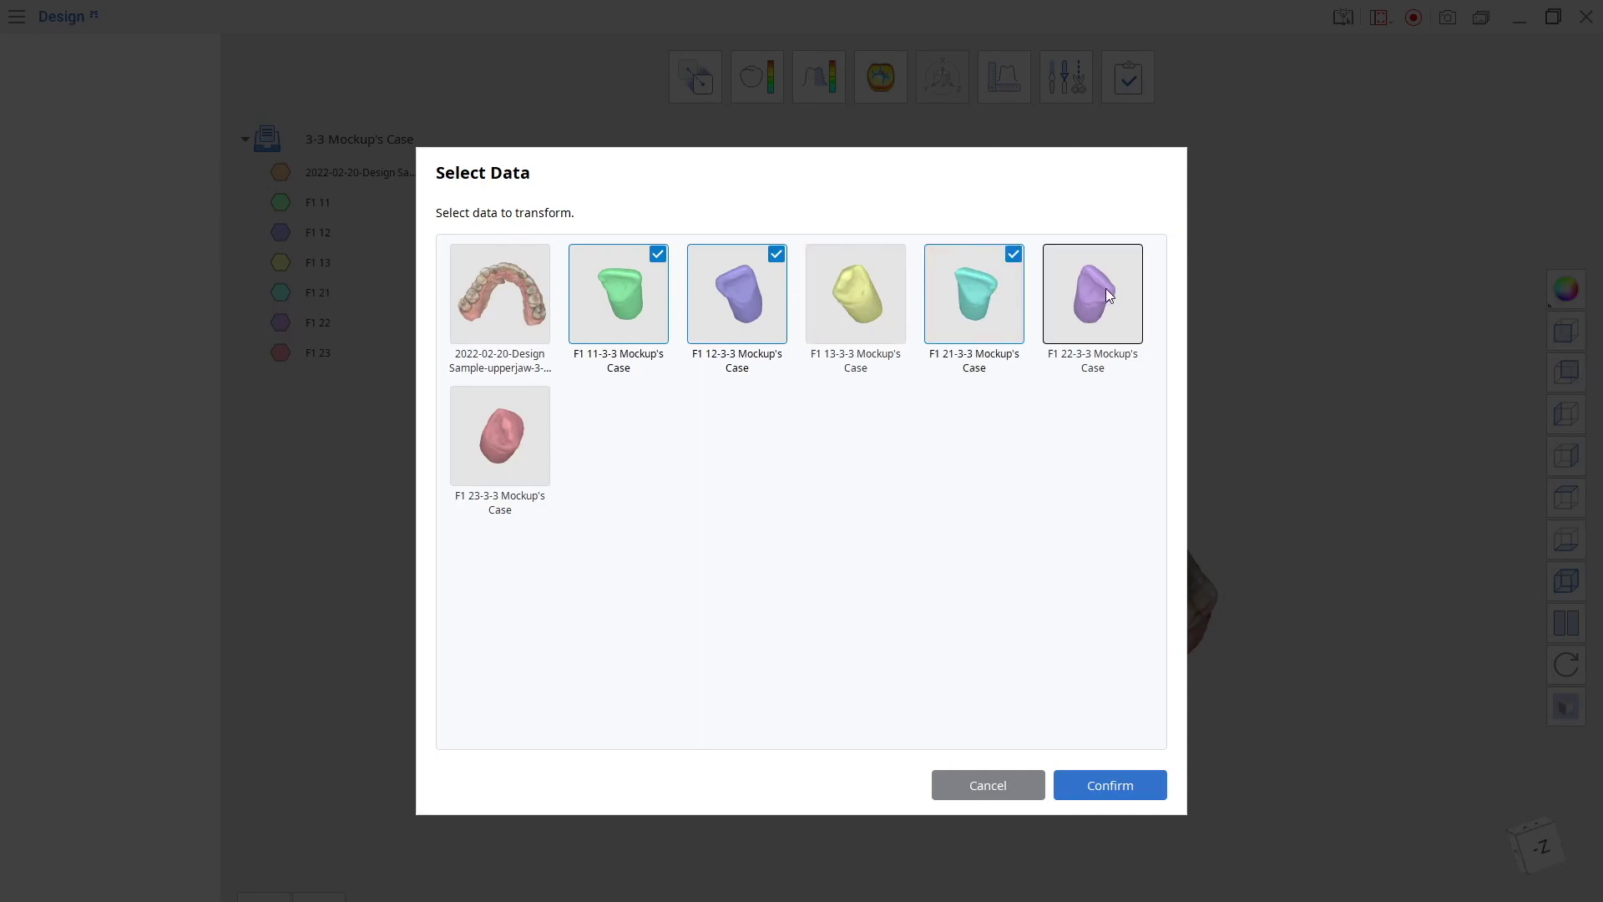
{"action": "left_click", "coordinate": [1105, 288]}
{"action": "left_click", "coordinate": [1110, 785]}
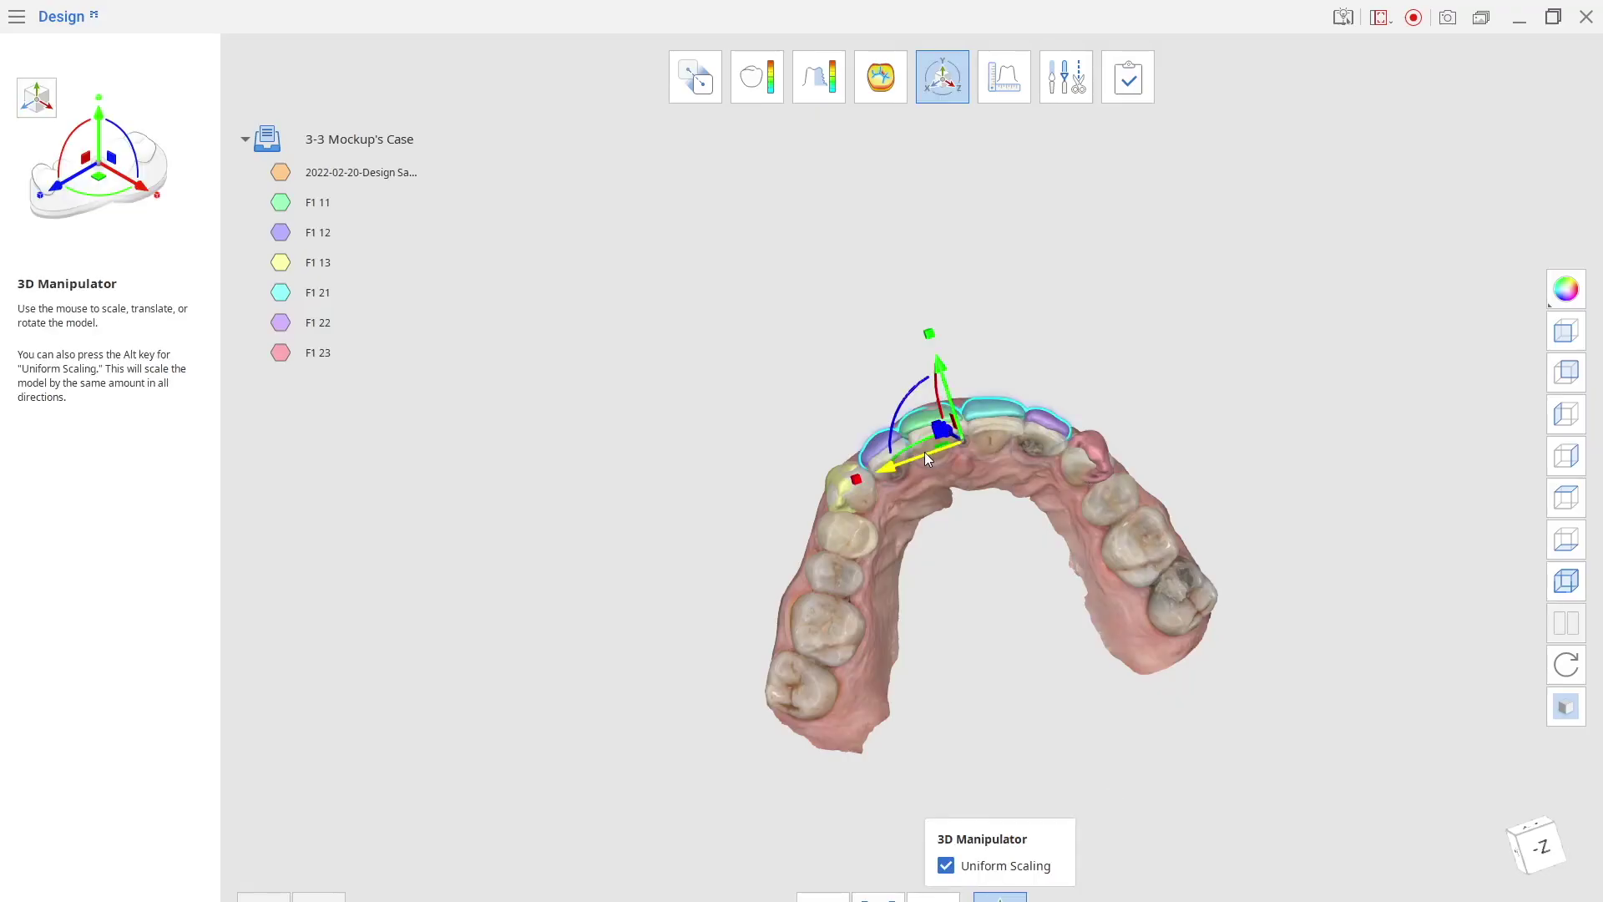
Shift, raise and rotate the four incisor mock-ups to fit, then toggle the manipulator off
{"action": "left_click_drag", "start_coordinate": [924, 453], "coordinate": [927, 452]}
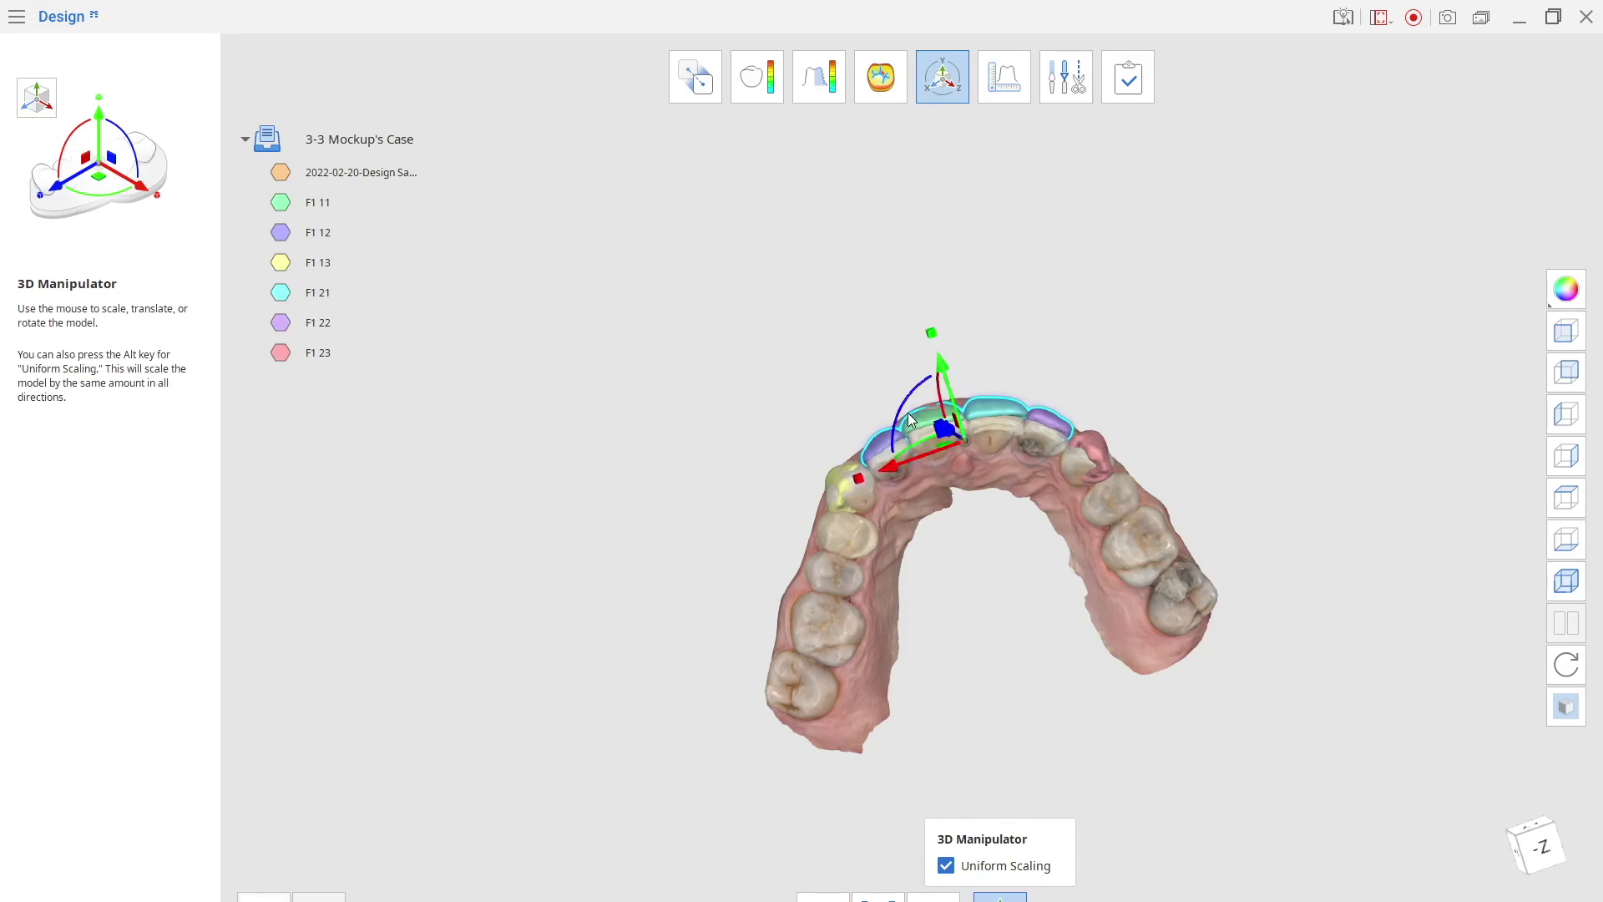
{"action": "left_click_drag", "start_coordinate": [899, 409], "coordinate": [899, 404]}
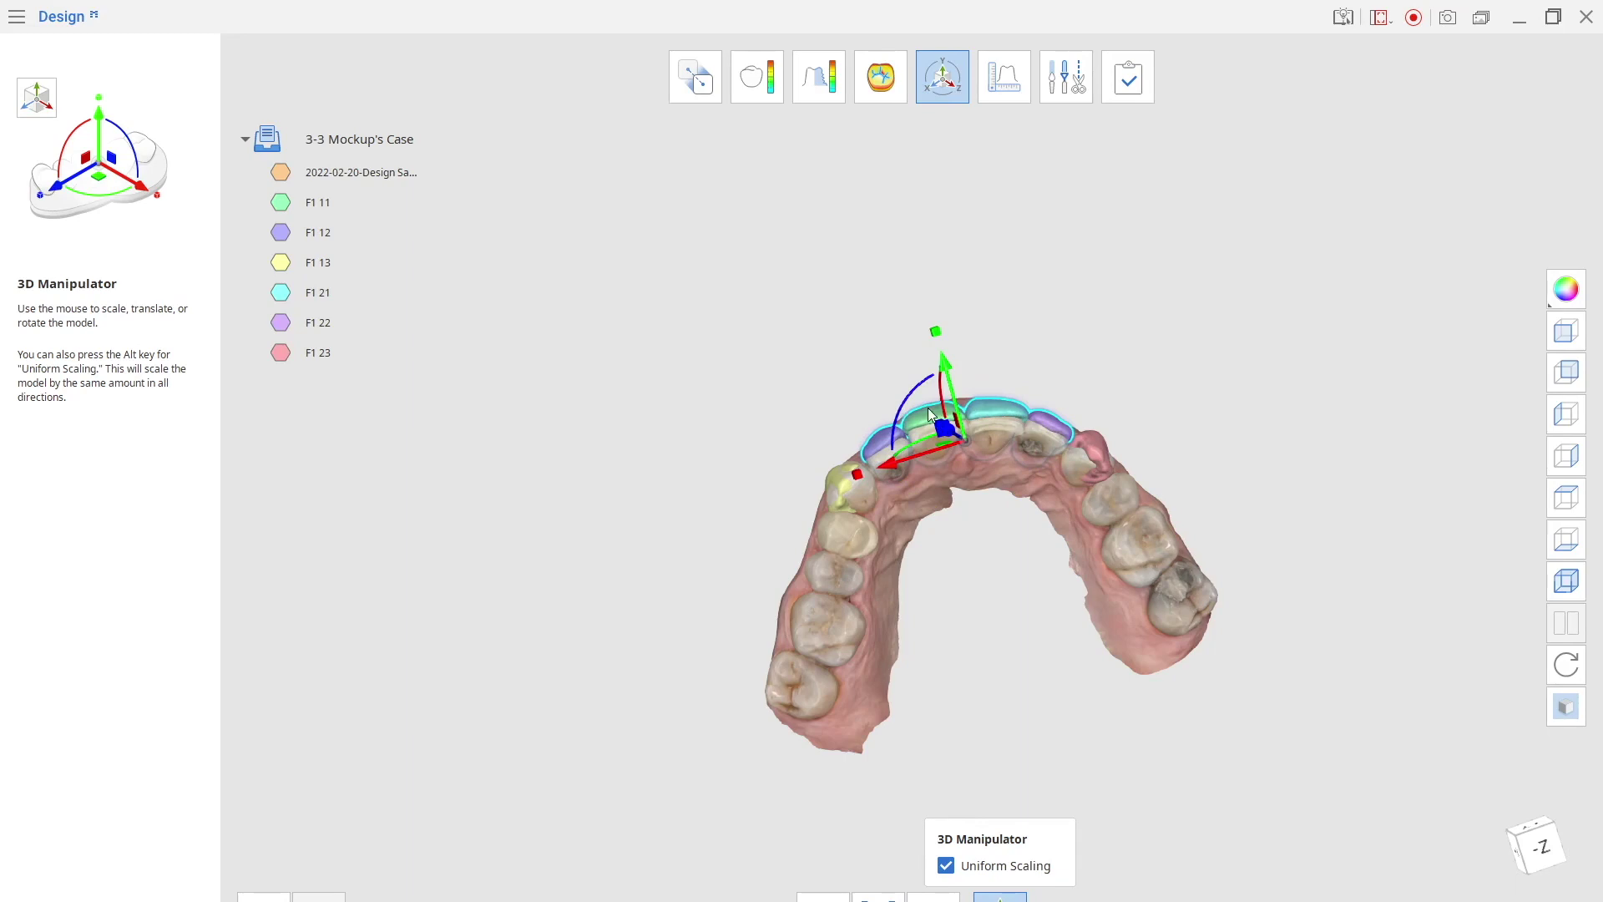
{"action": "left_click_drag", "start_coordinate": [952, 358], "coordinate": [952, 359]}
{"action": "right_click_drag", "start_coordinate": [850, 369], "coordinate": [1294, 468]}
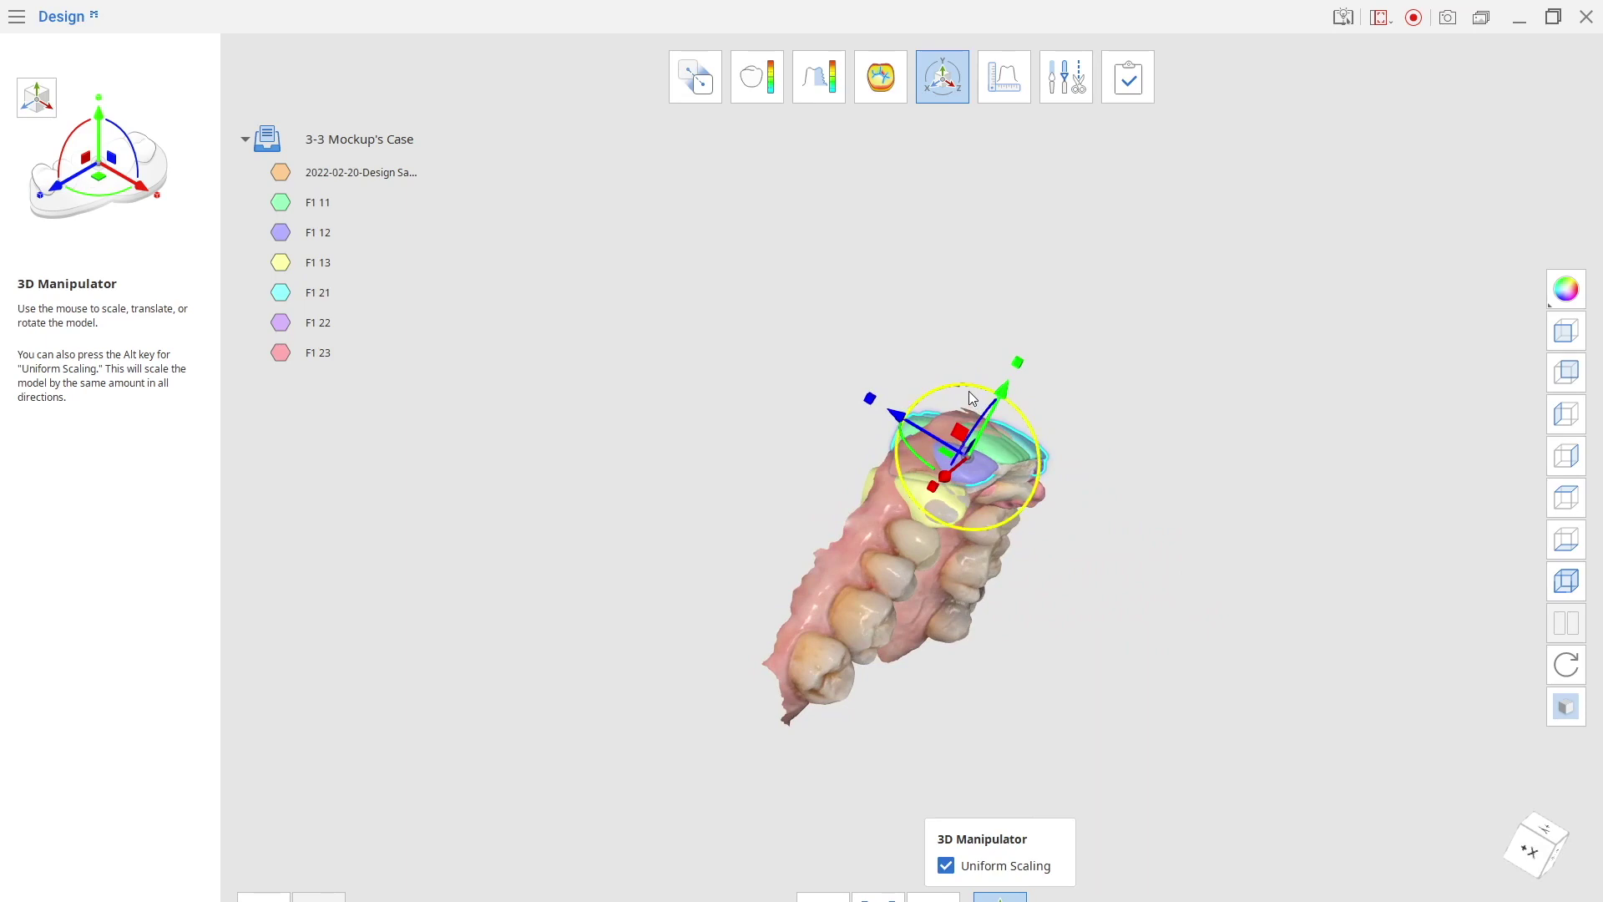
{"action": "left_click_drag", "start_coordinate": [969, 390], "coordinate": [977, 392]}
{"action": "right_click_drag", "start_coordinate": [1111, 468], "coordinate": [516, 547]}
{"action": "right_click_drag", "start_coordinate": [962, 199], "coordinate": [1039, 404]}
{"action": "right_click_drag", "start_coordinate": [848, 626], "coordinate": [904, 658]}
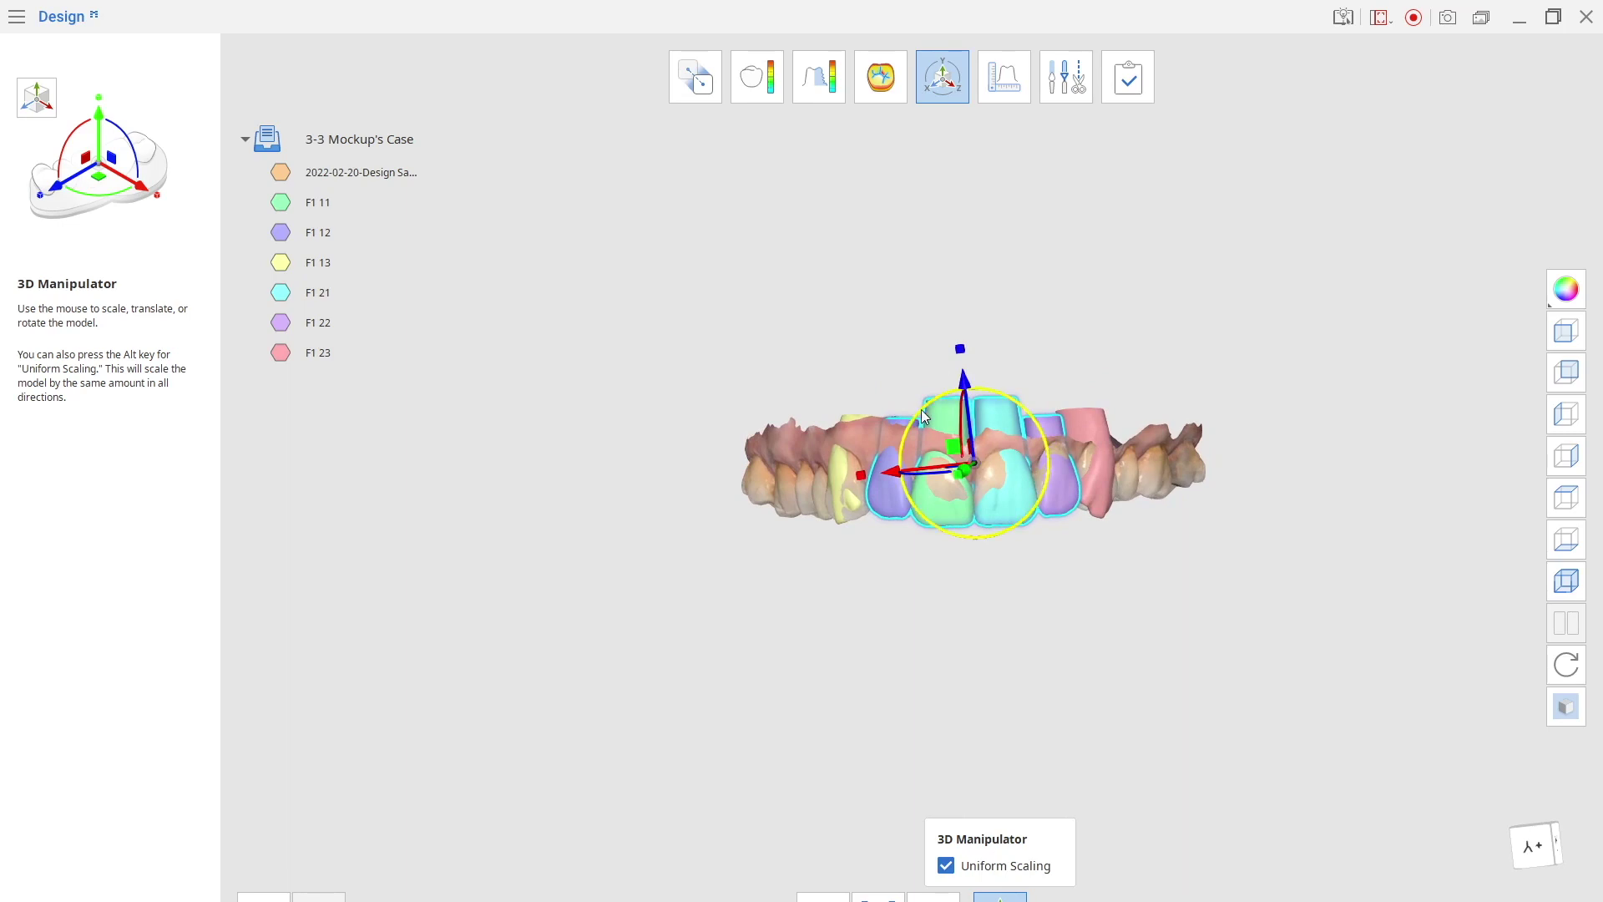
{"action": "left_click_drag", "start_coordinate": [915, 408], "coordinate": [915, 408]}
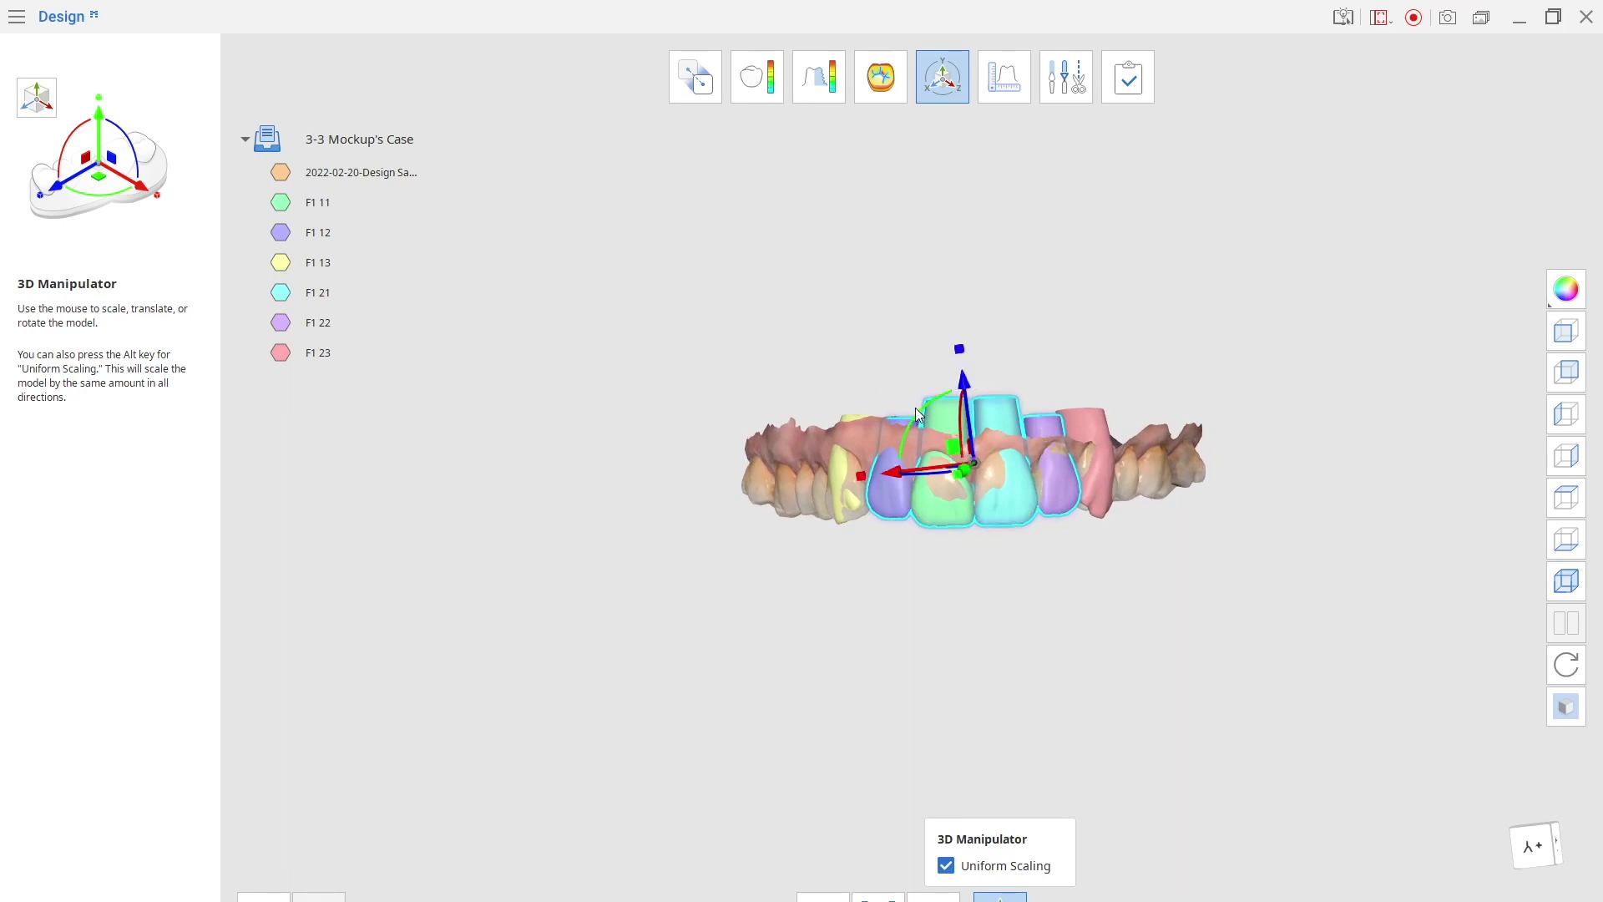
{"action": "left_click", "coordinate": [943, 76]}
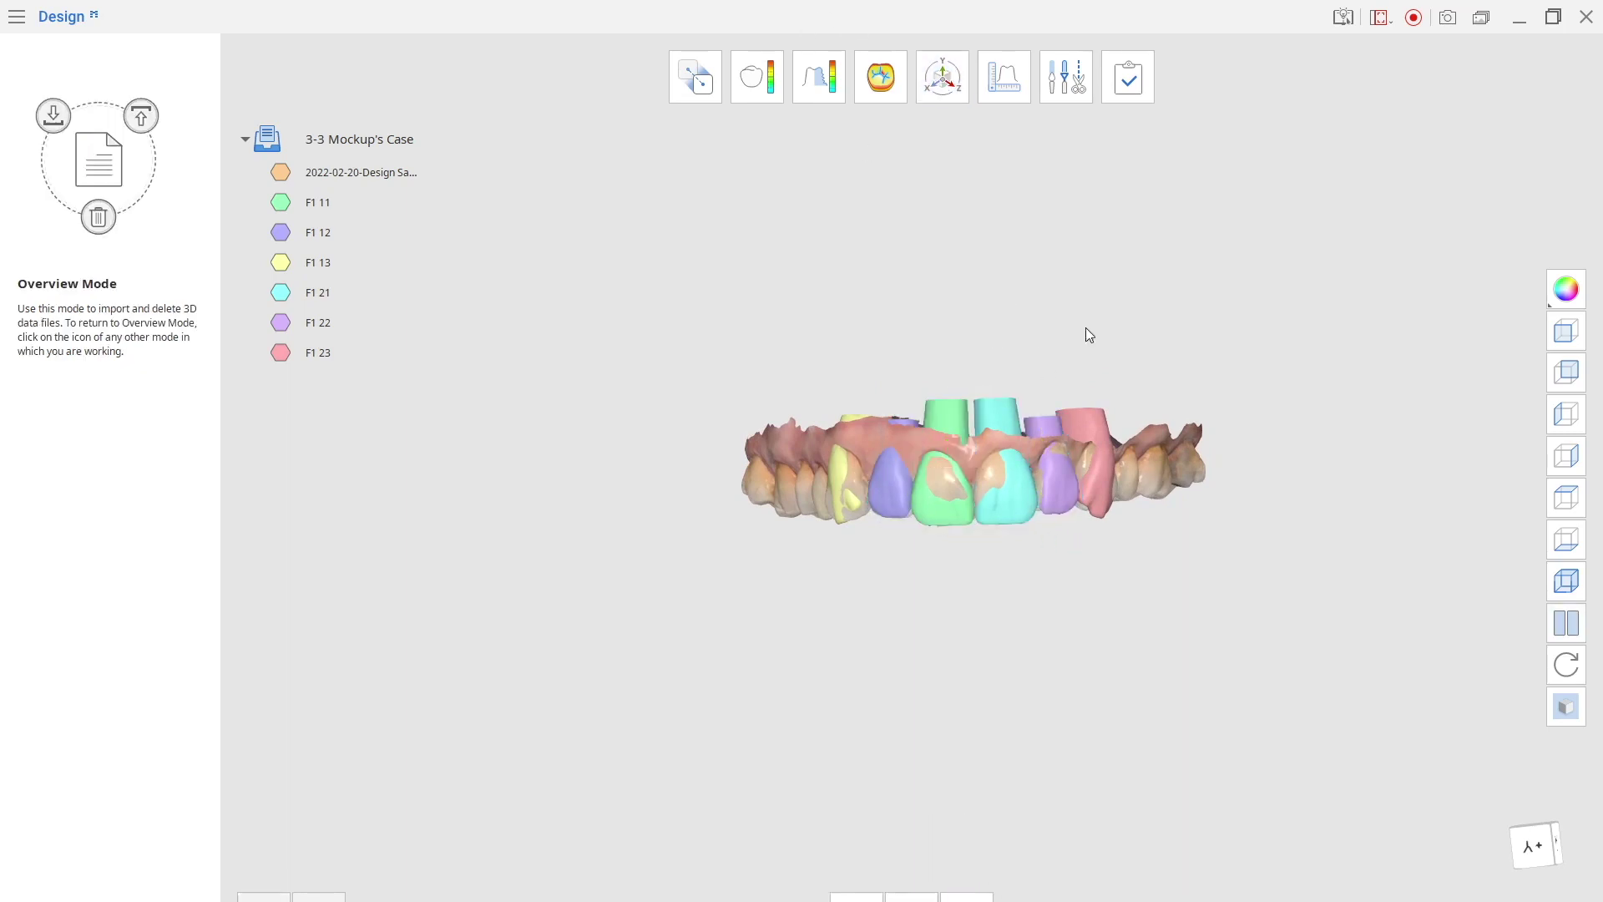
{"action": "right_click_drag", "start_coordinate": [1086, 328], "coordinate": [1175, 580]}
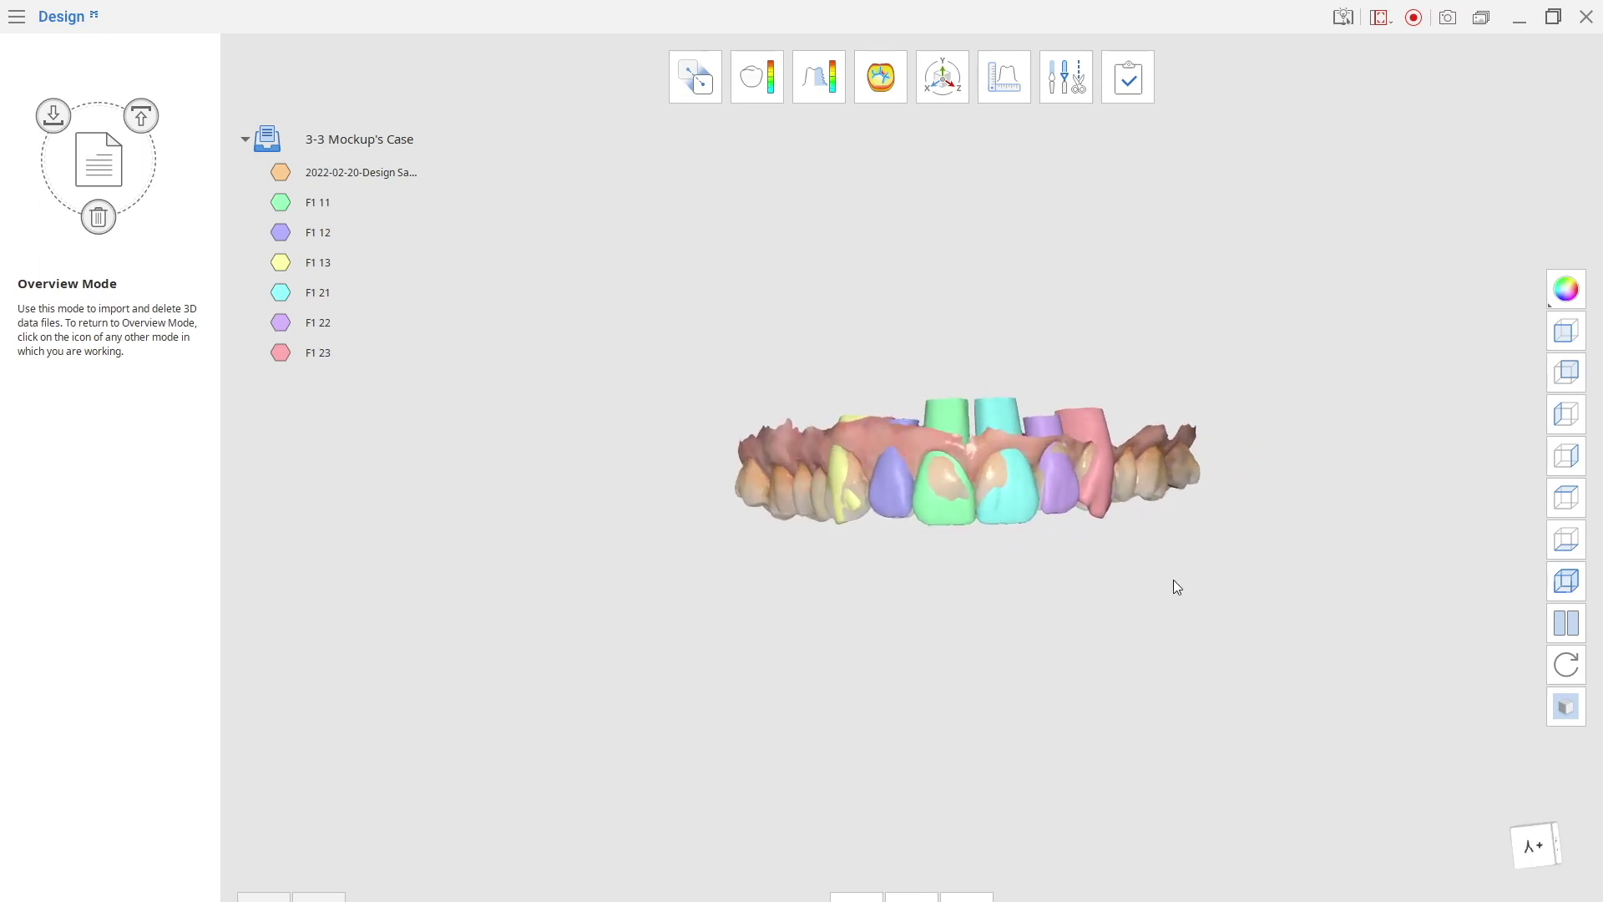
Boolean-union the upper jaw scan with teeth F1 11, 12, 13, 21, 22 and 23 into one mesh
{"action": "left_click", "coordinate": [1064, 88]}
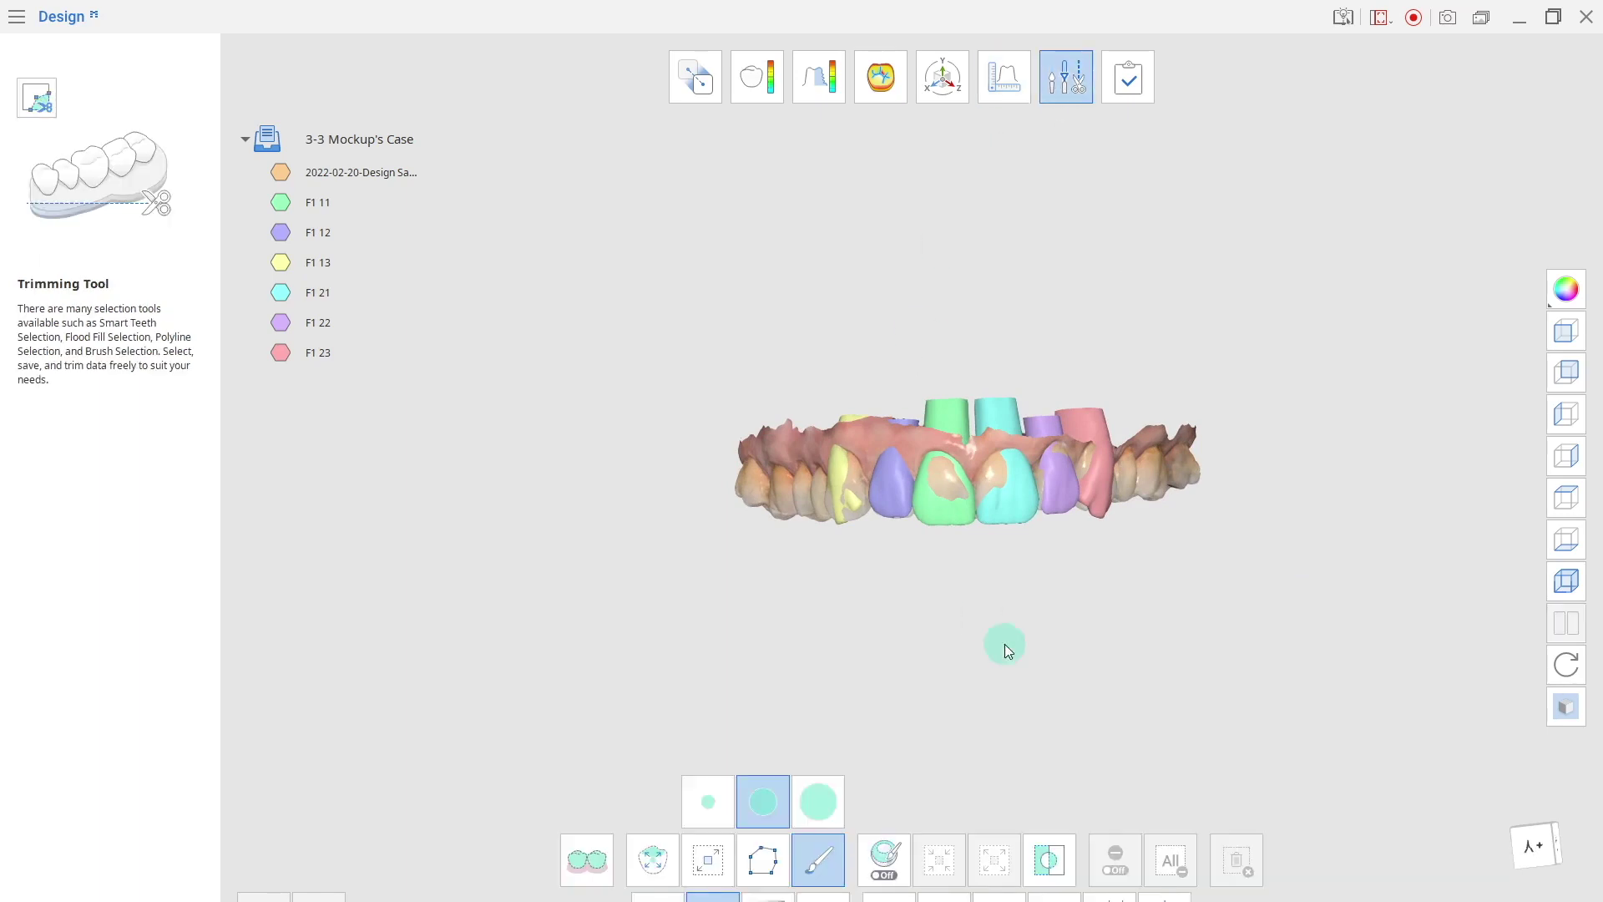
{"action": "left_click", "coordinate": [999, 897]}
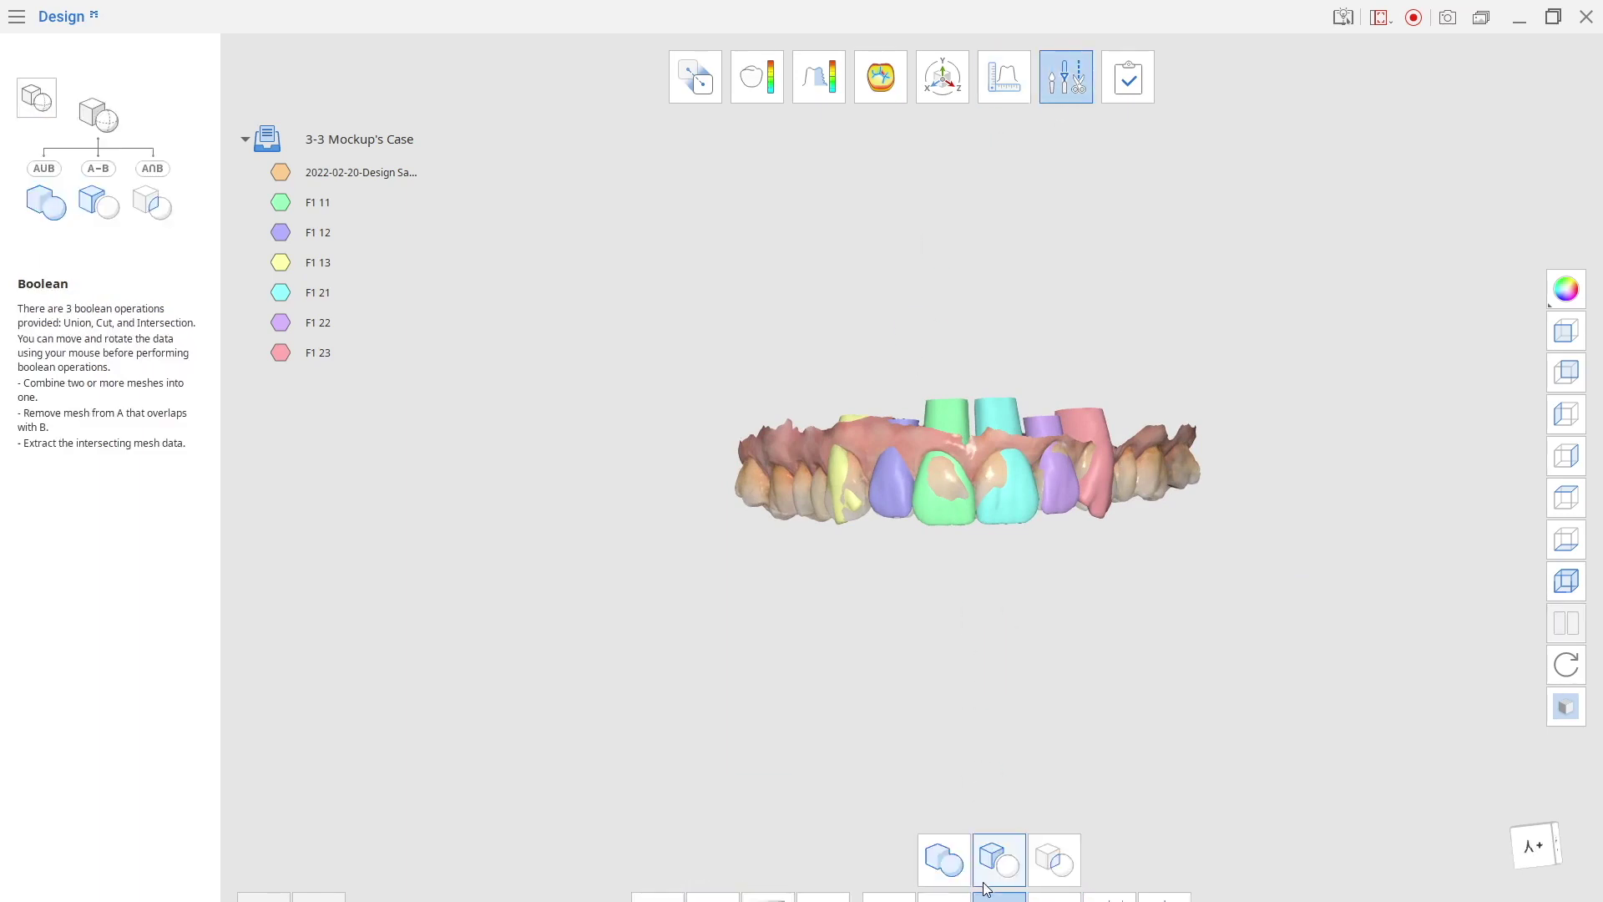
{"action": "left_click", "coordinate": [944, 858]}
{"action": "left_click", "coordinate": [534, 263]}
{"action": "left_click", "coordinate": [618, 293]}
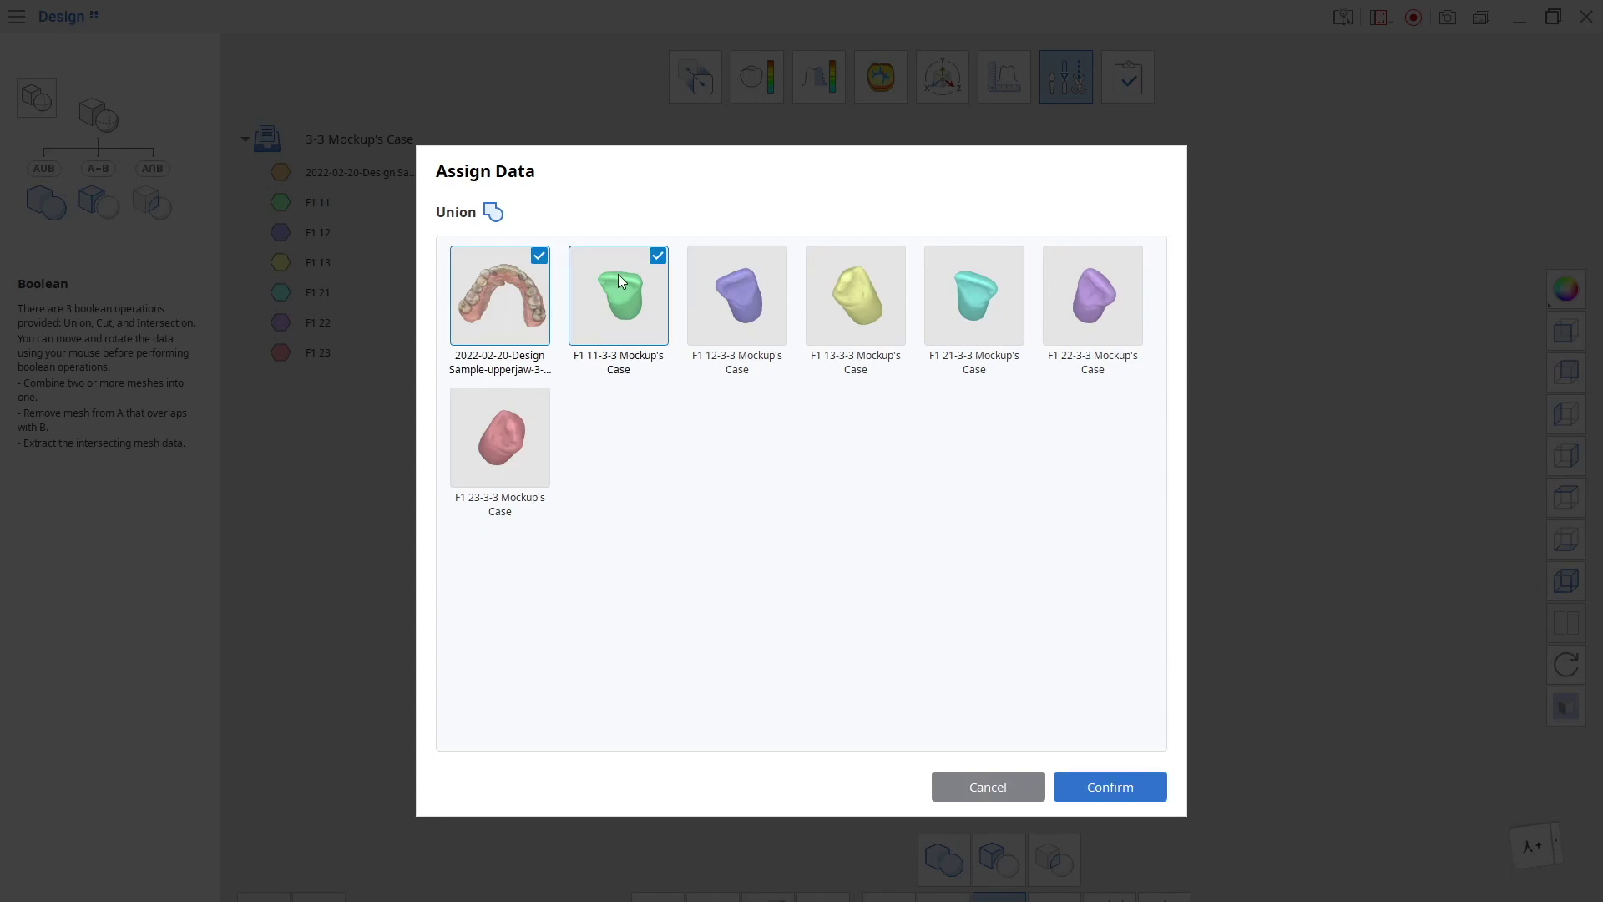
{"action": "left_click", "coordinate": [737, 293]}
{"action": "left_click", "coordinate": [873, 276]}
{"action": "left_click", "coordinate": [959, 276]}
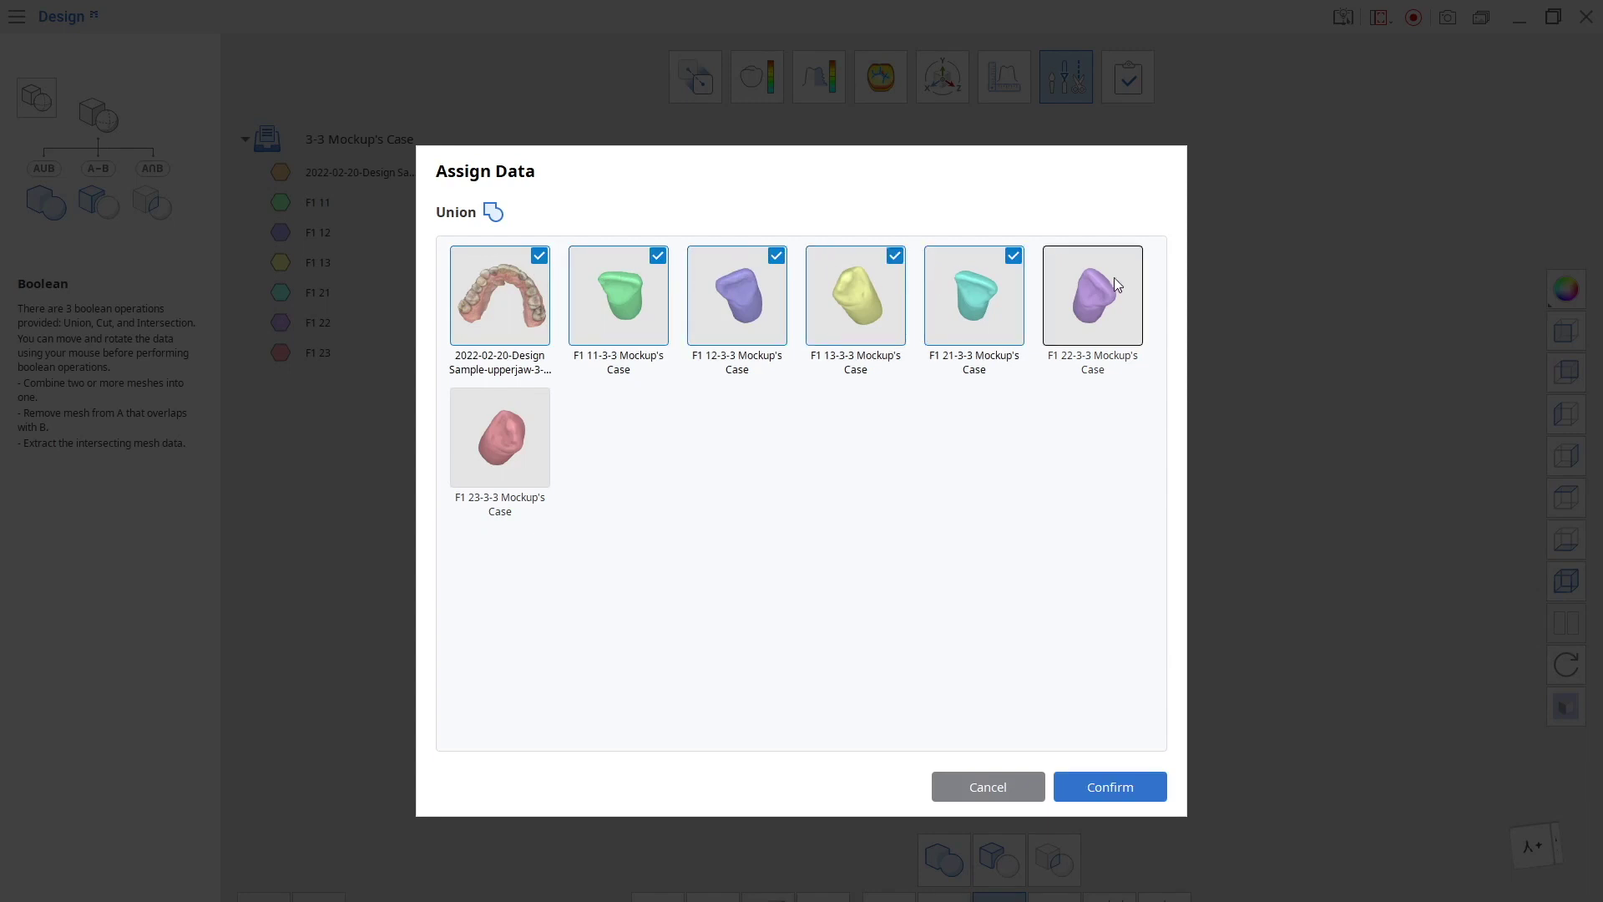
{"action": "left_click", "coordinate": [1103, 280]}
{"action": "left_click", "coordinate": [505, 434]}
{"action": "left_click", "coordinate": [1110, 785]}
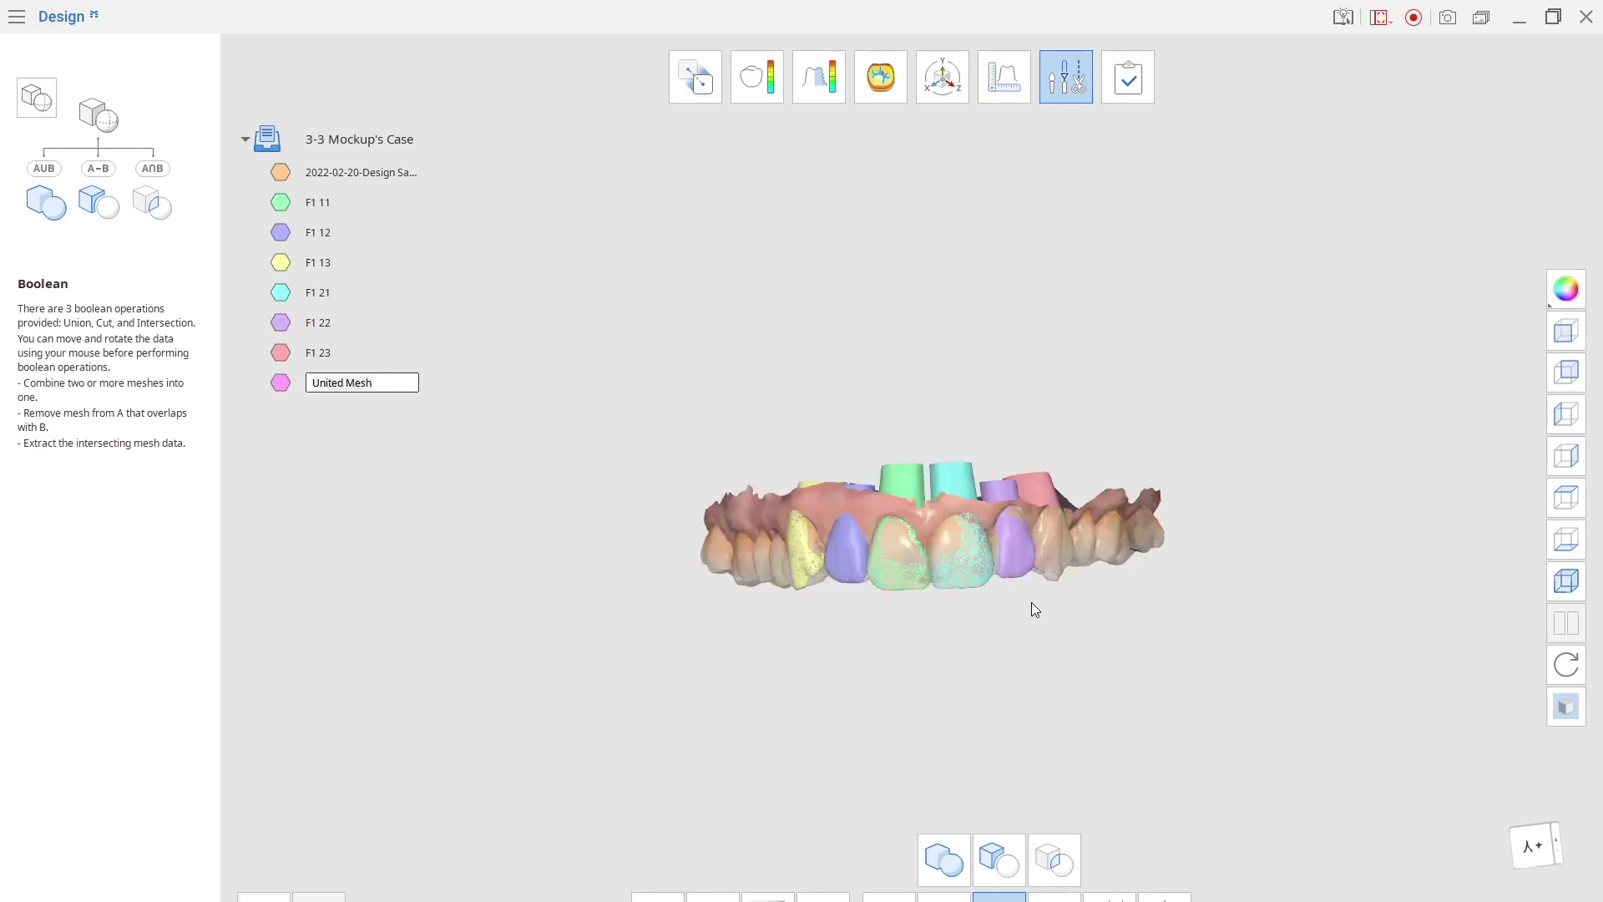
Hide teeth F1 23, 22, 21, 12, 13, 11 and the upperjaw scan, then tilt to check the United Mesh
{"action": "left_click", "coordinate": [286, 358]}
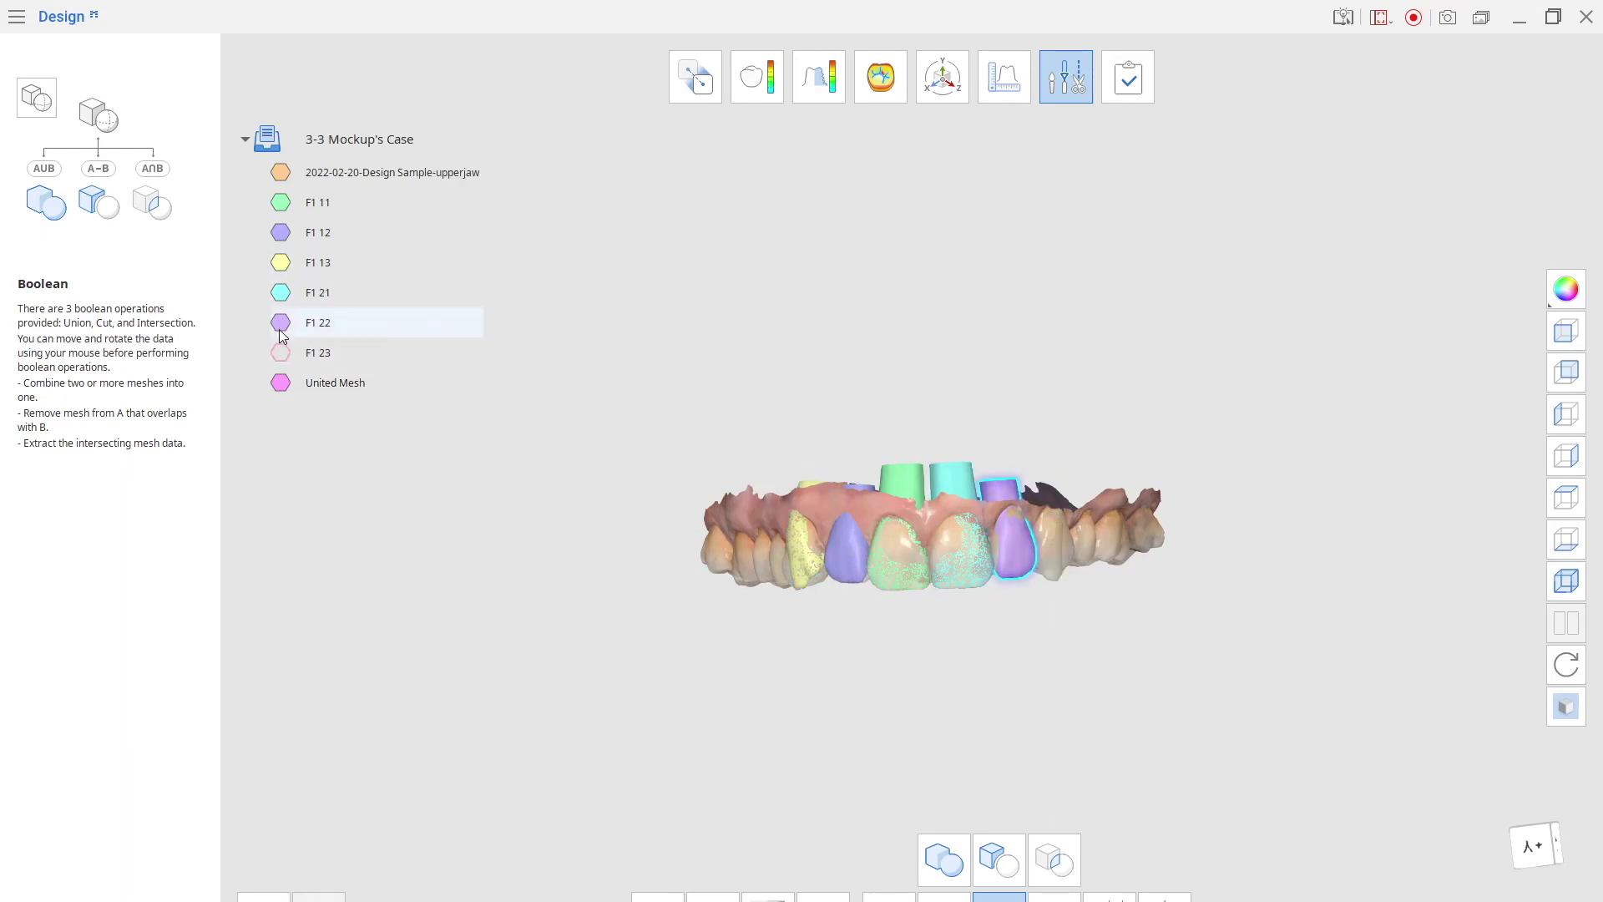
{"action": "left_click", "coordinate": [279, 327]}
{"action": "left_click", "coordinate": [280, 294]}
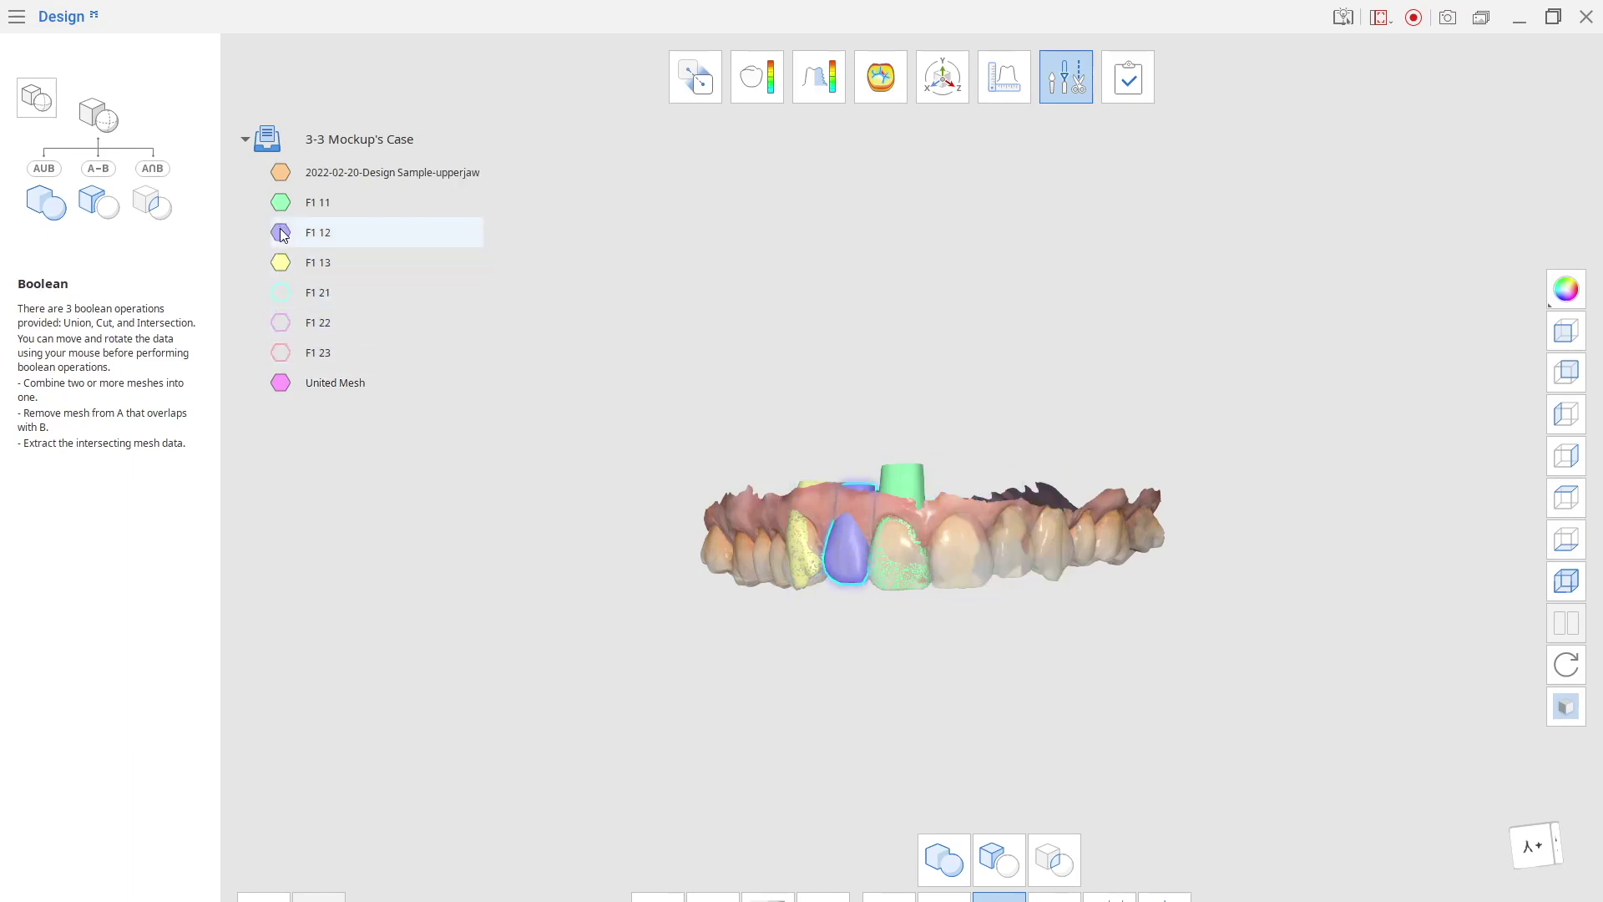
{"action": "left_click", "coordinate": [280, 234]}
{"action": "left_click", "coordinate": [279, 262]}
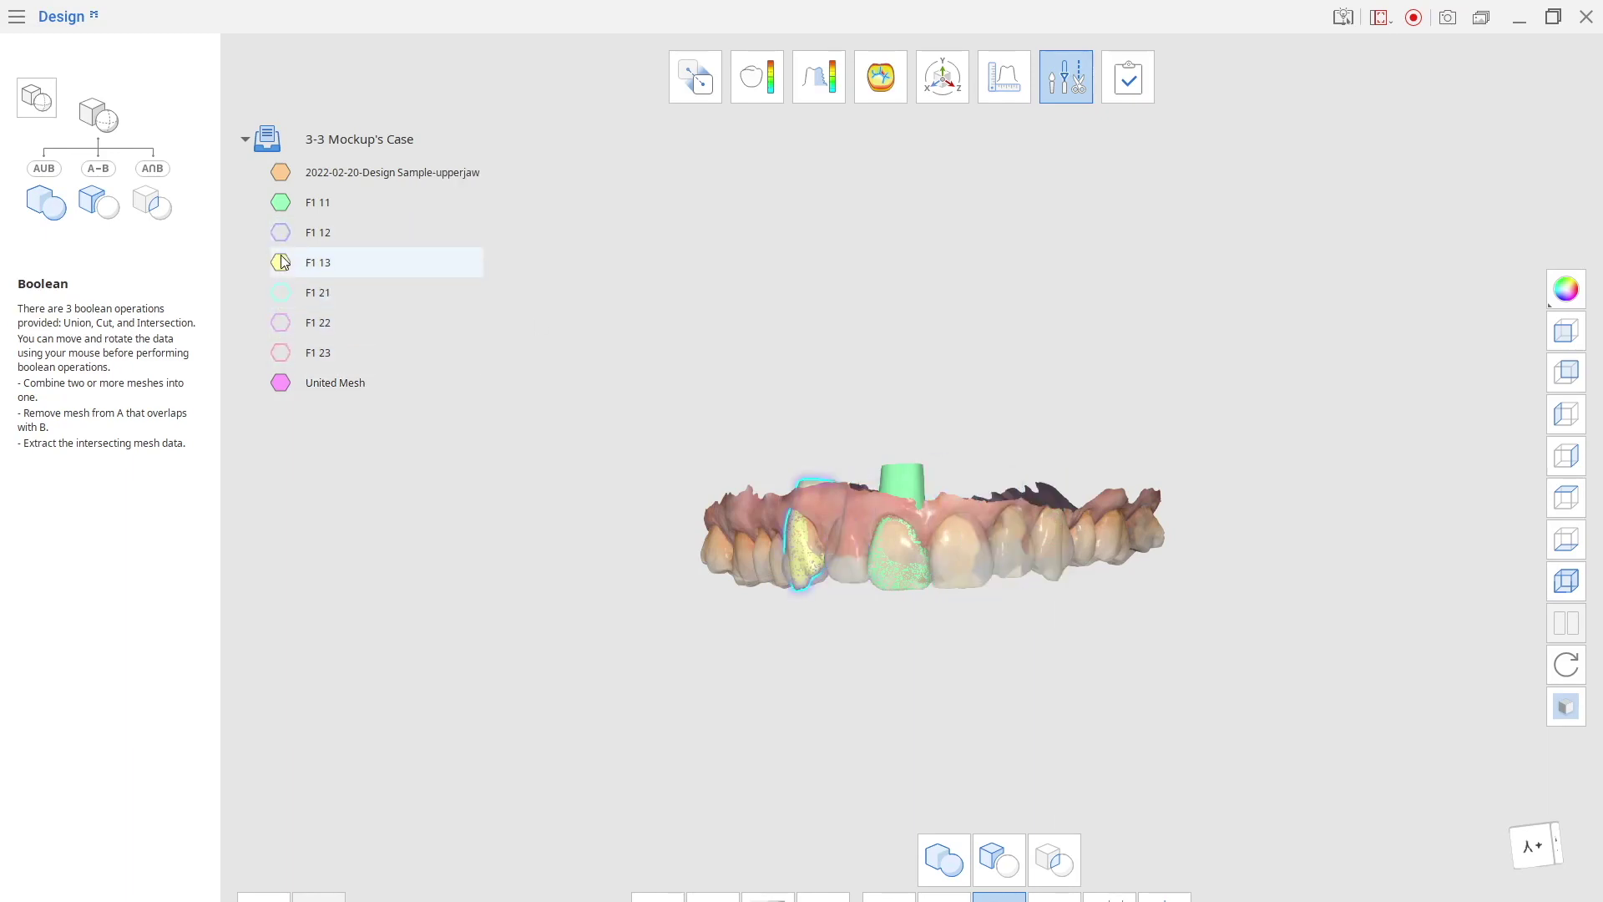
{"action": "left_click", "coordinate": [280, 201]}
{"action": "left_click", "coordinate": [279, 172]}
{"action": "right_click_drag", "start_coordinate": [930, 283], "coordinate": [945, 314]}
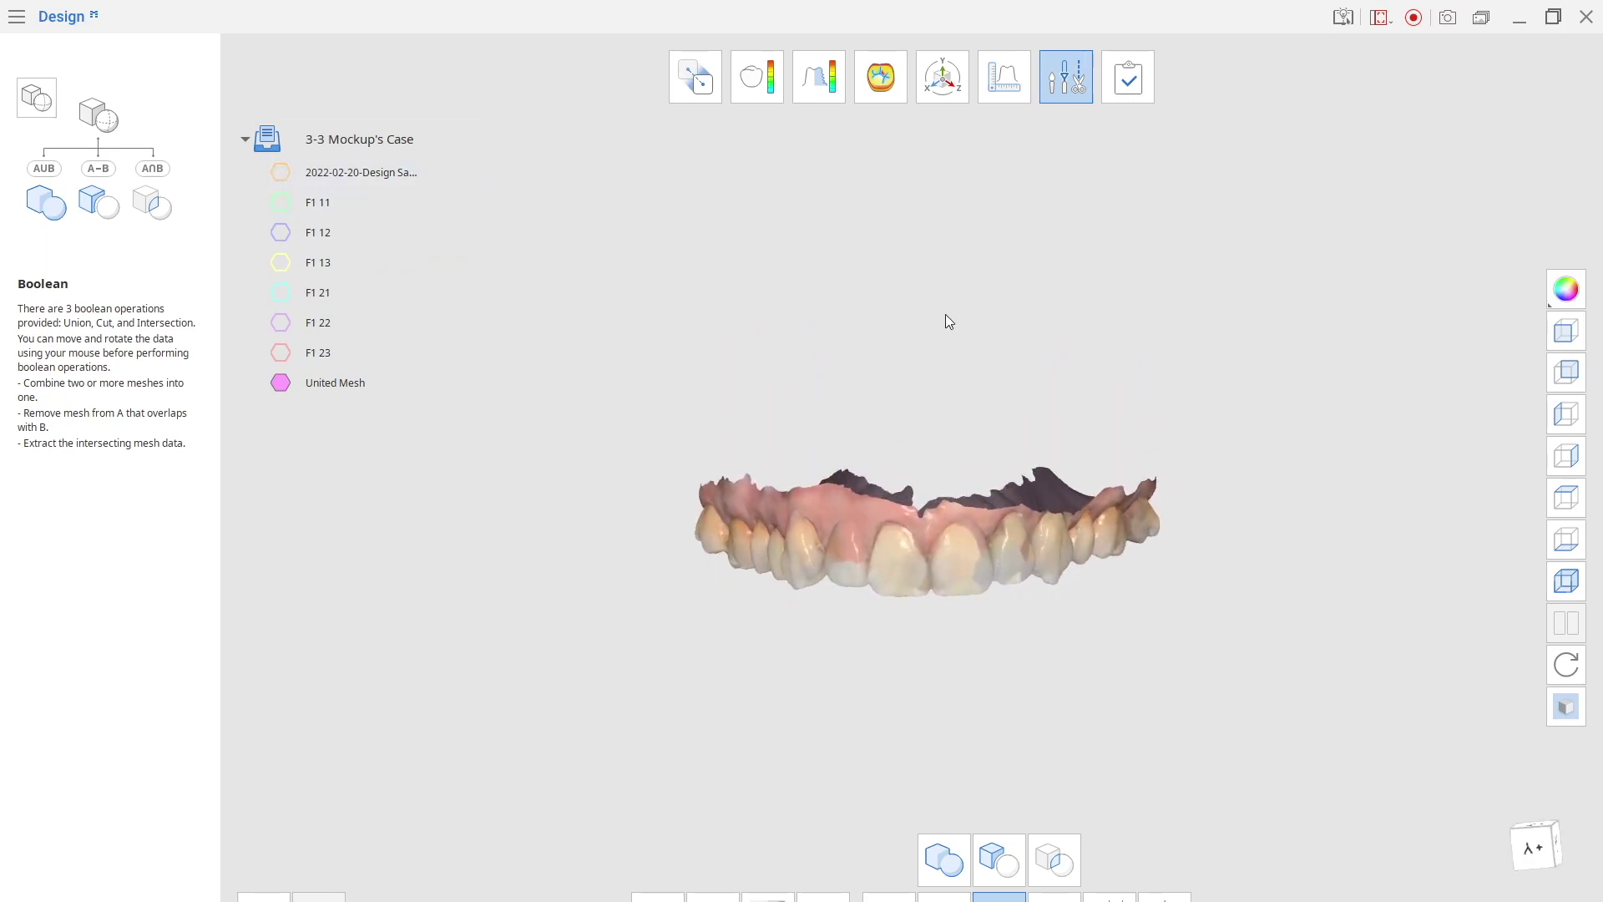
Complete the design, overwrite the case data, and save as 3-3 Mockup's Case with Exit Program after Saving
{"action": "left_click", "coordinate": [1120, 78]}
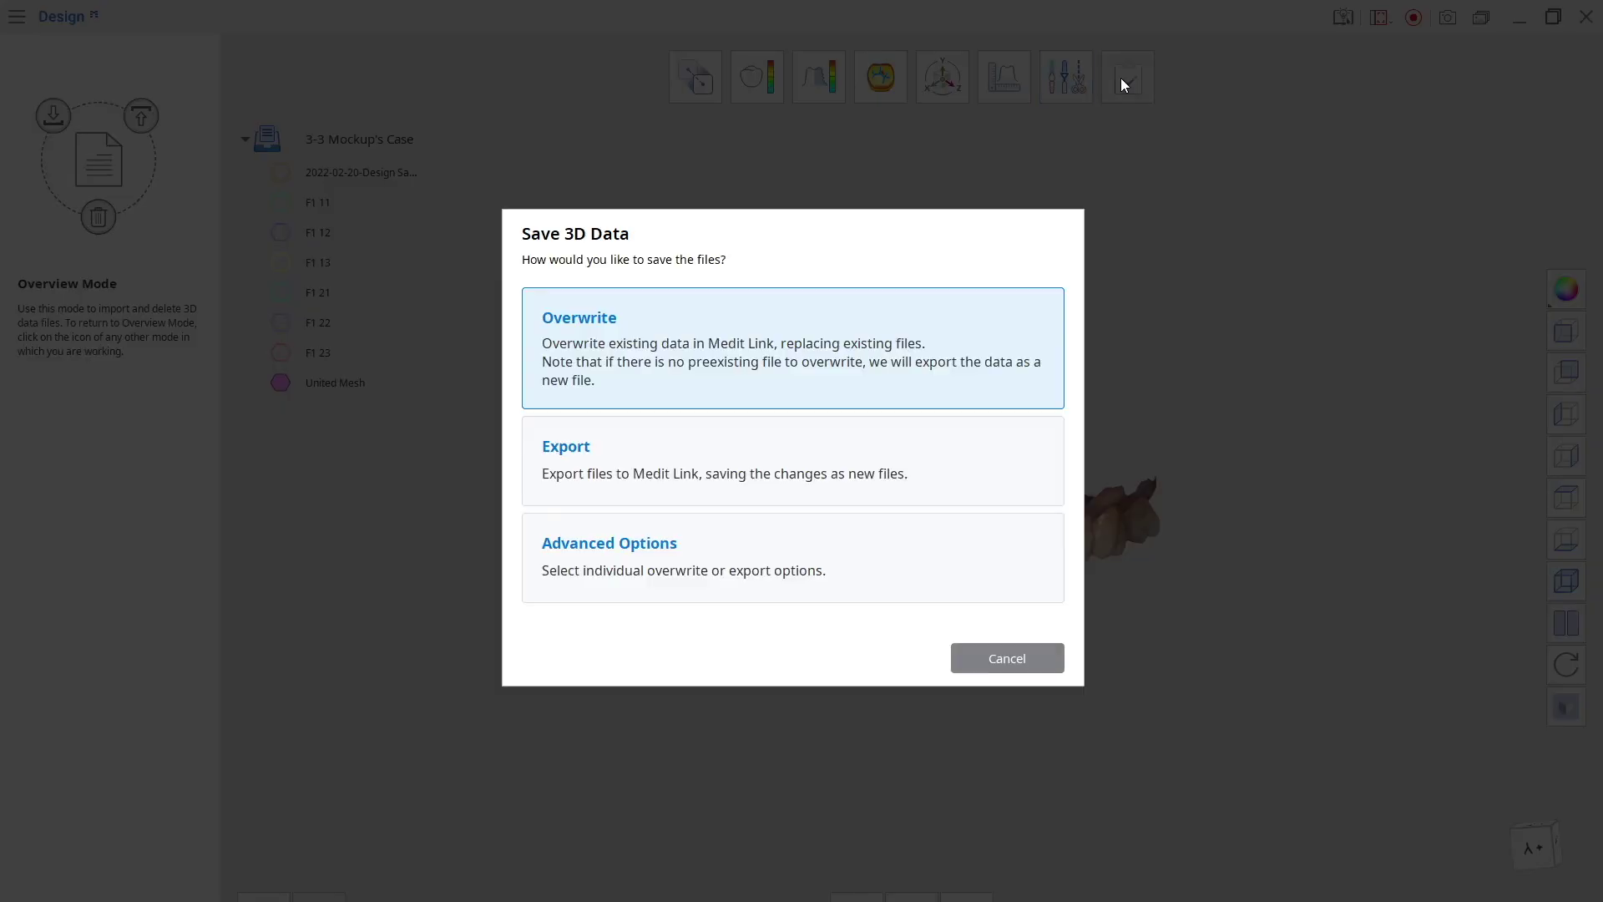
{"action": "left_click", "coordinate": [813, 346]}
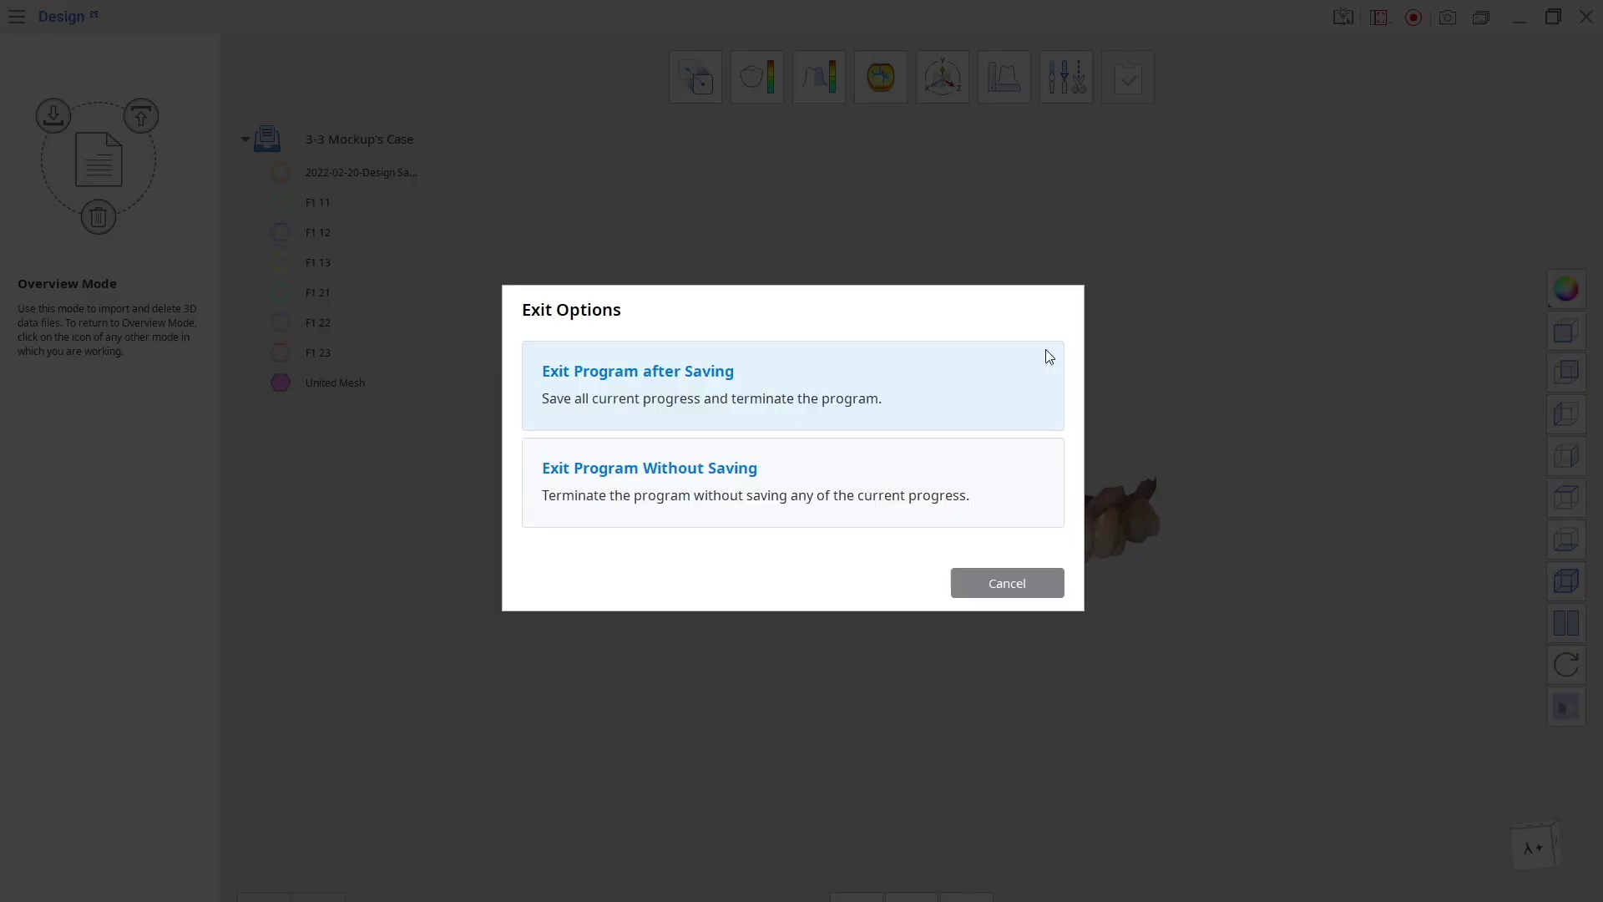
{"action": "left_click", "coordinate": [842, 386]}
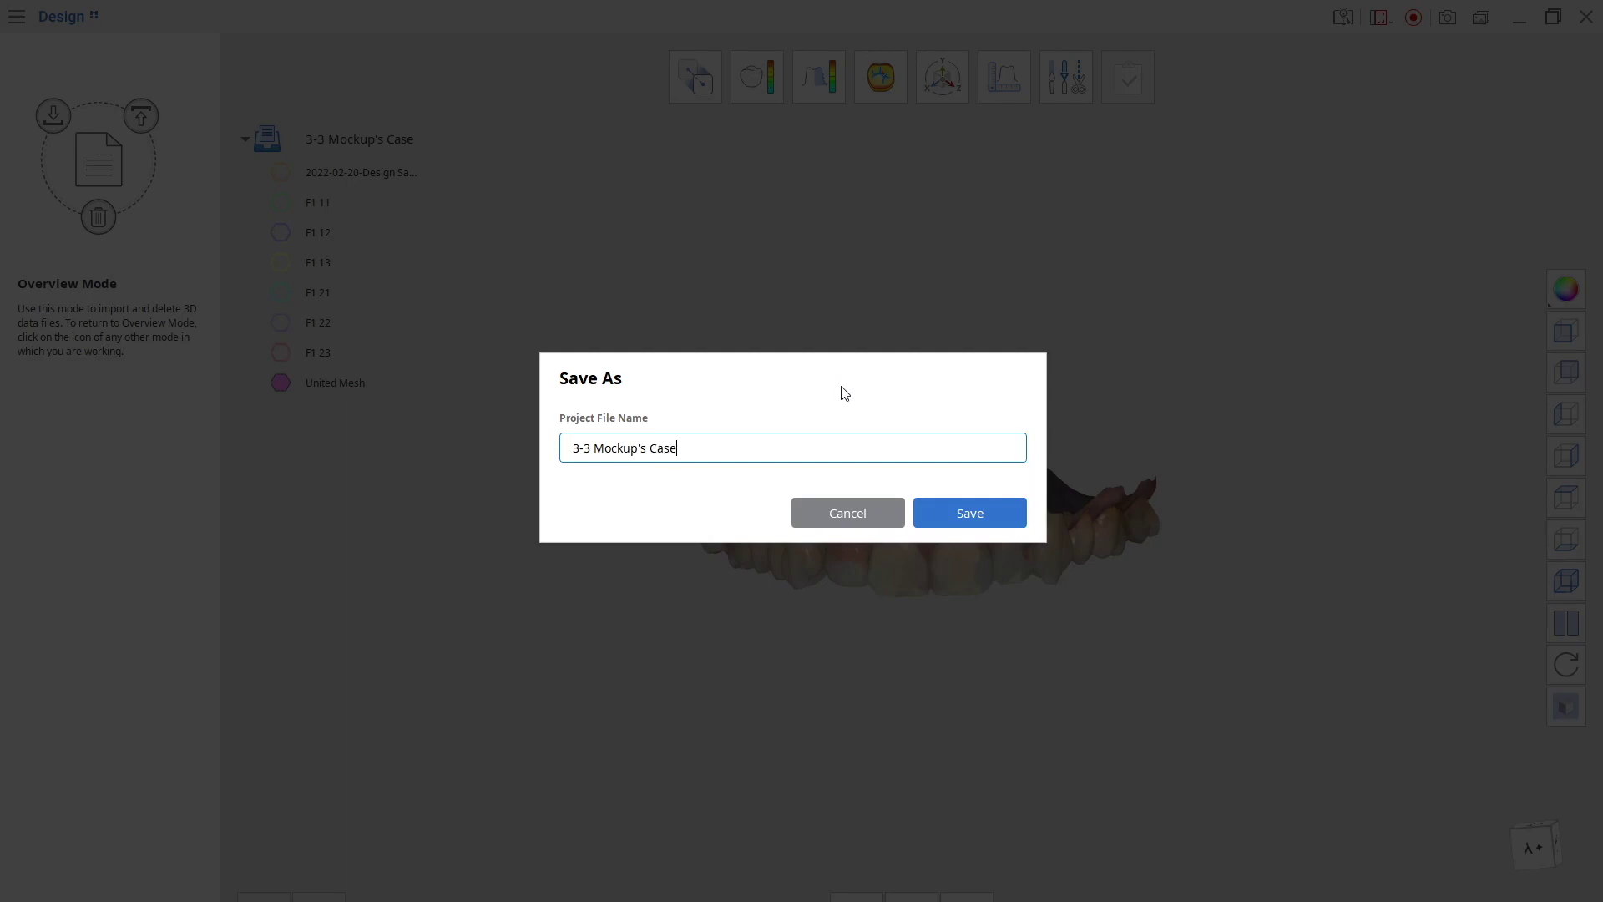
{"action": "left_click", "coordinate": [985, 523]}
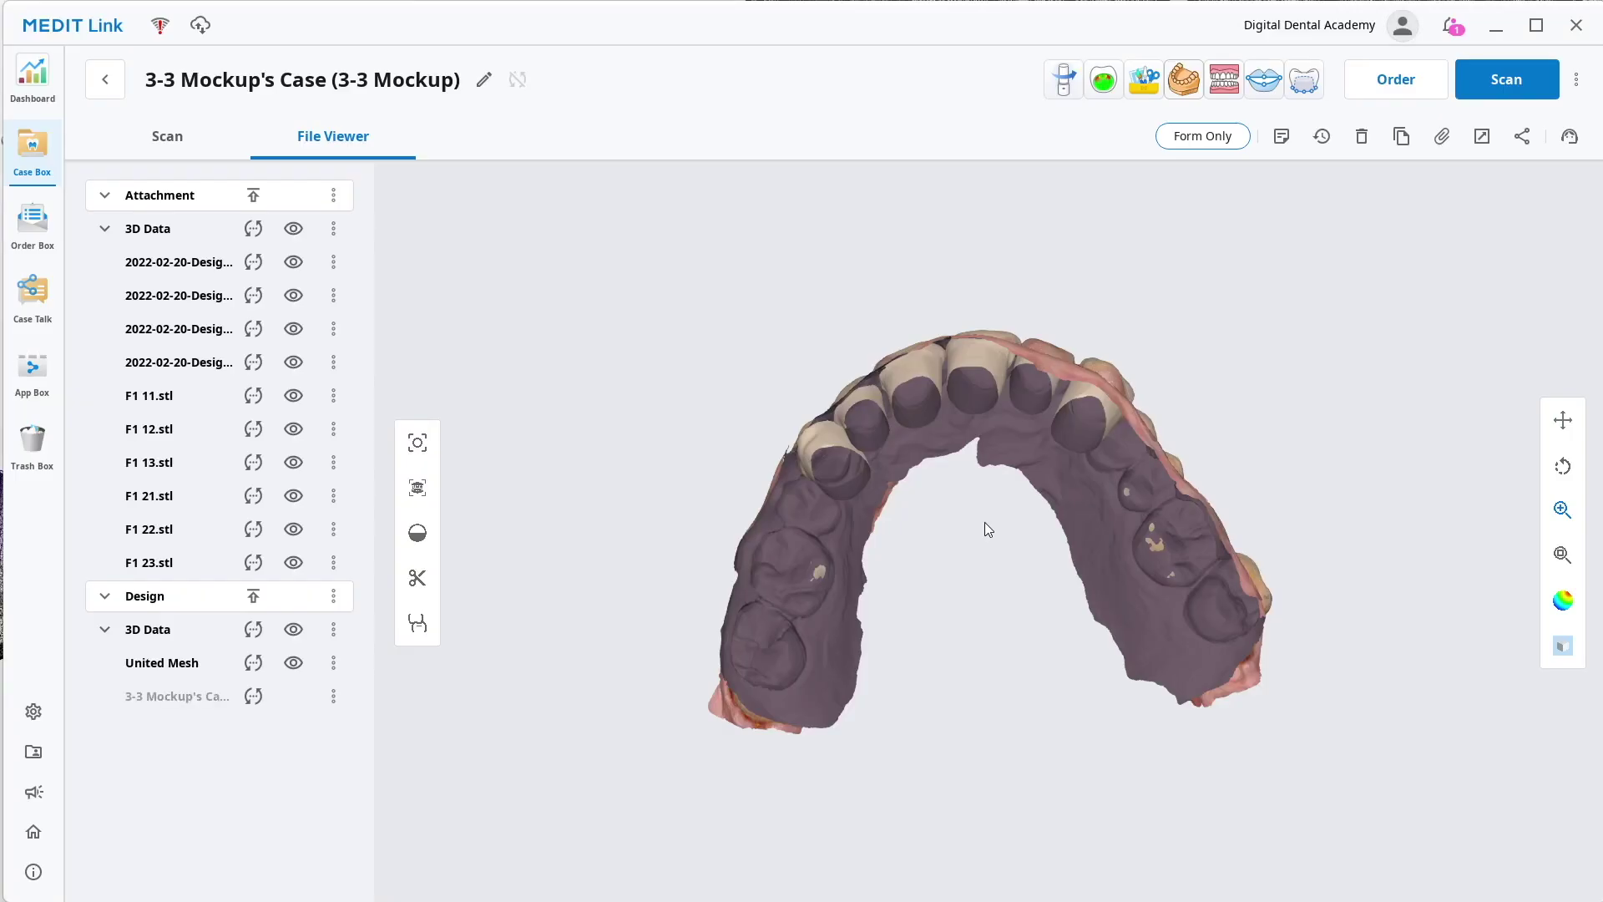
Rotate the jaw model in Medit Link's File Viewer to a frontal view
{"action": "left_click_drag", "start_coordinate": [805, 468], "coordinate": [1147, 327]}
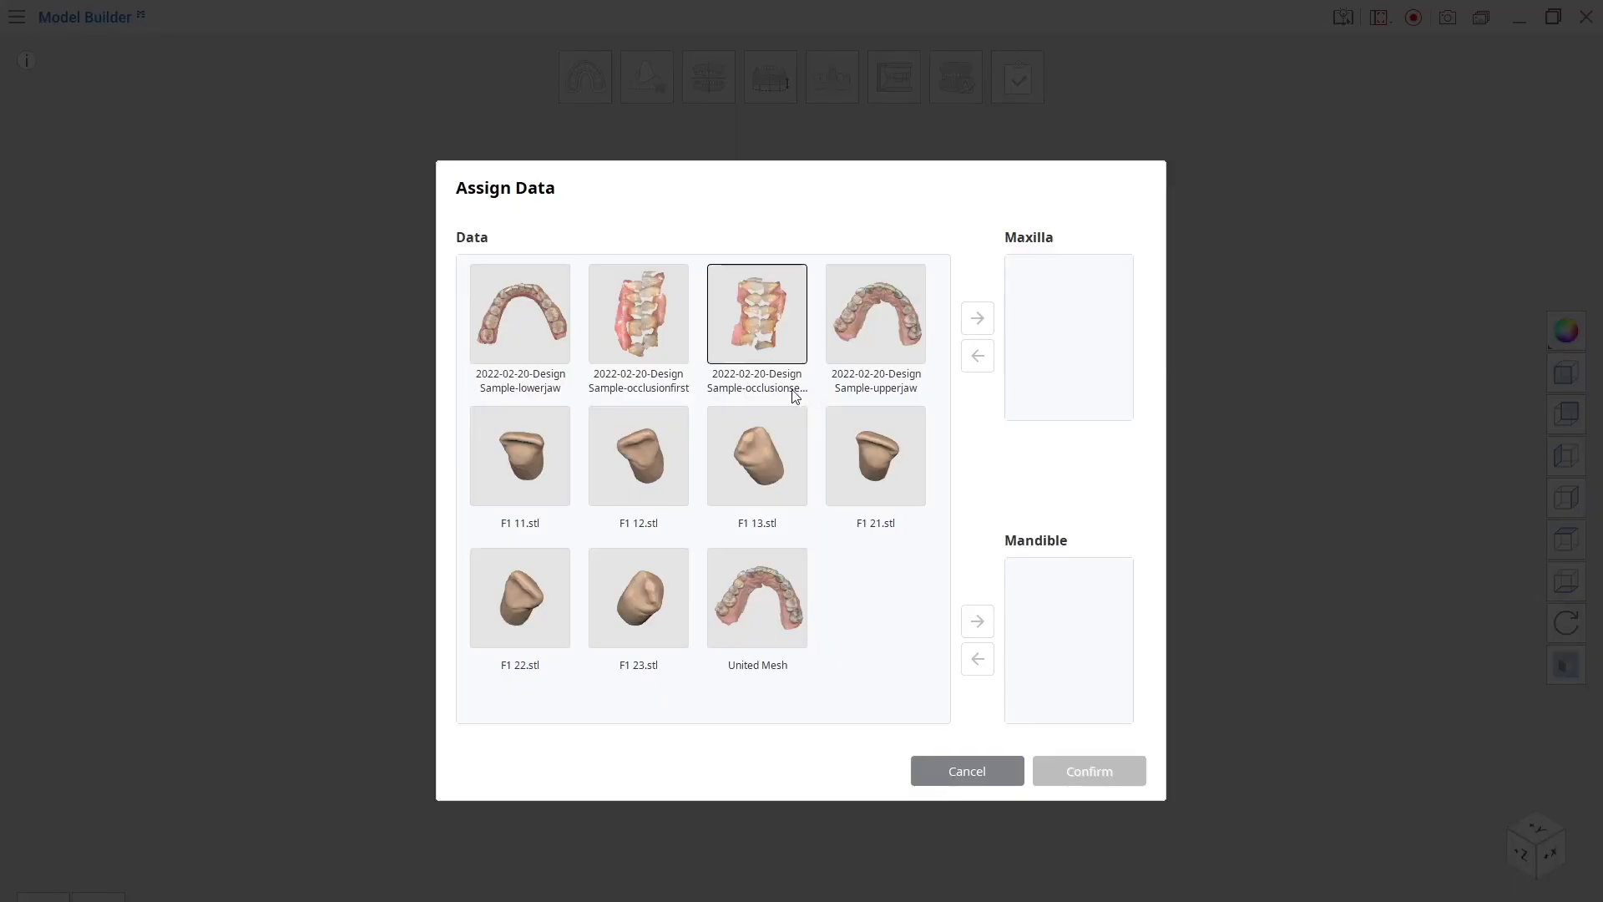
Assign the United Mesh to Maxilla in Assign Data and confirm to load it
{"action": "left_click", "coordinate": [762, 594]}
{"action": "left_click", "coordinate": [977, 317]}
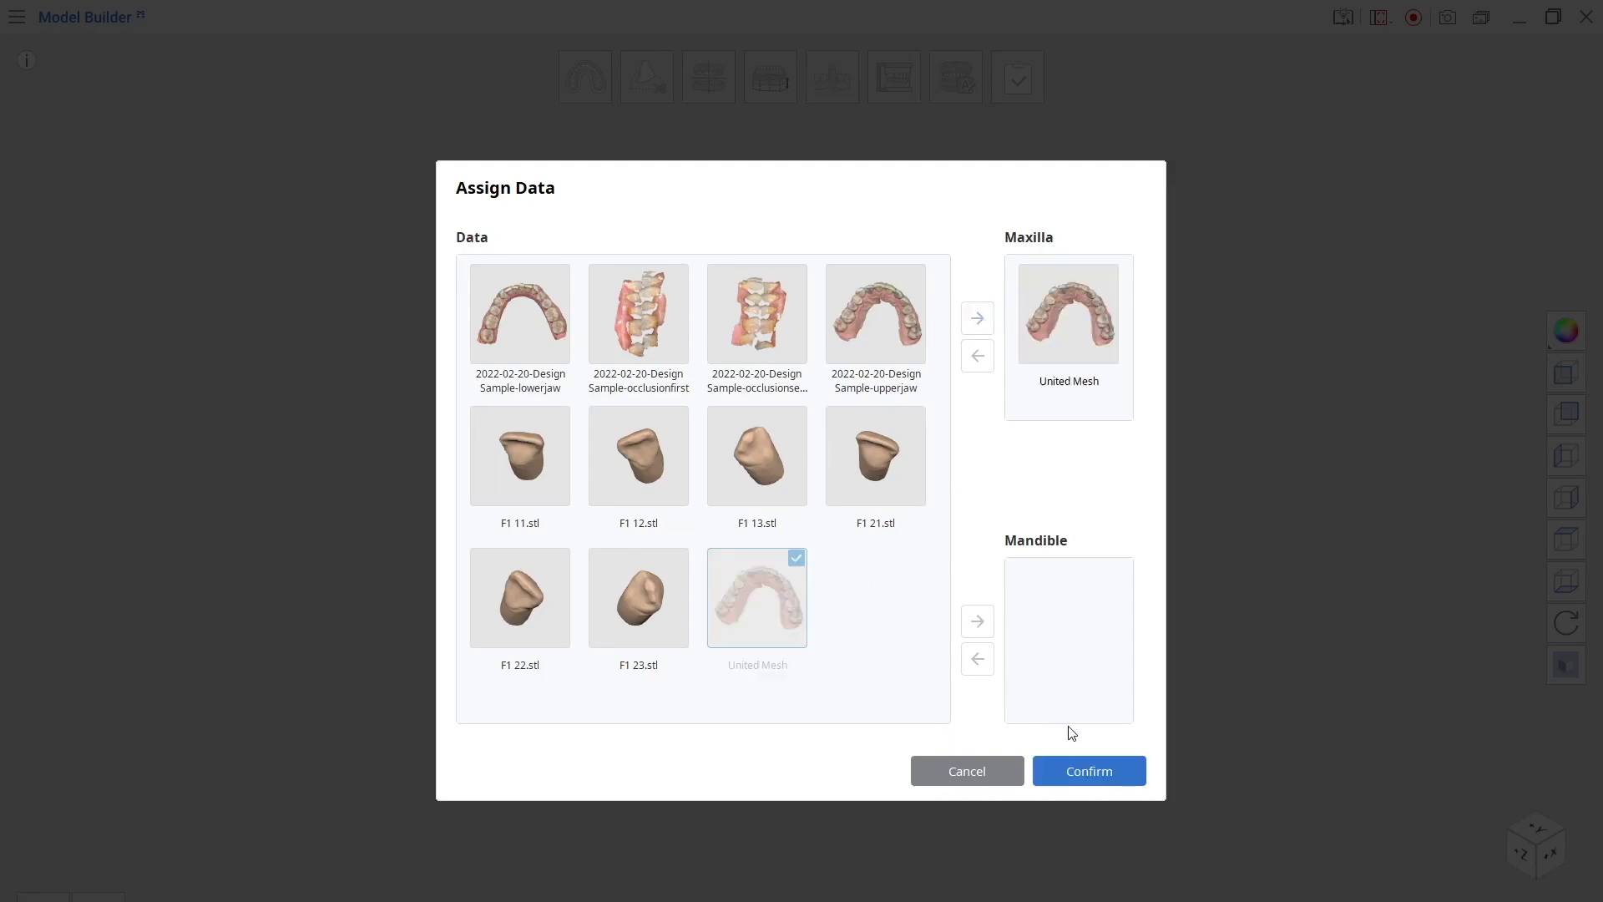
{"action": "left_click", "coordinate": [1100, 764]}
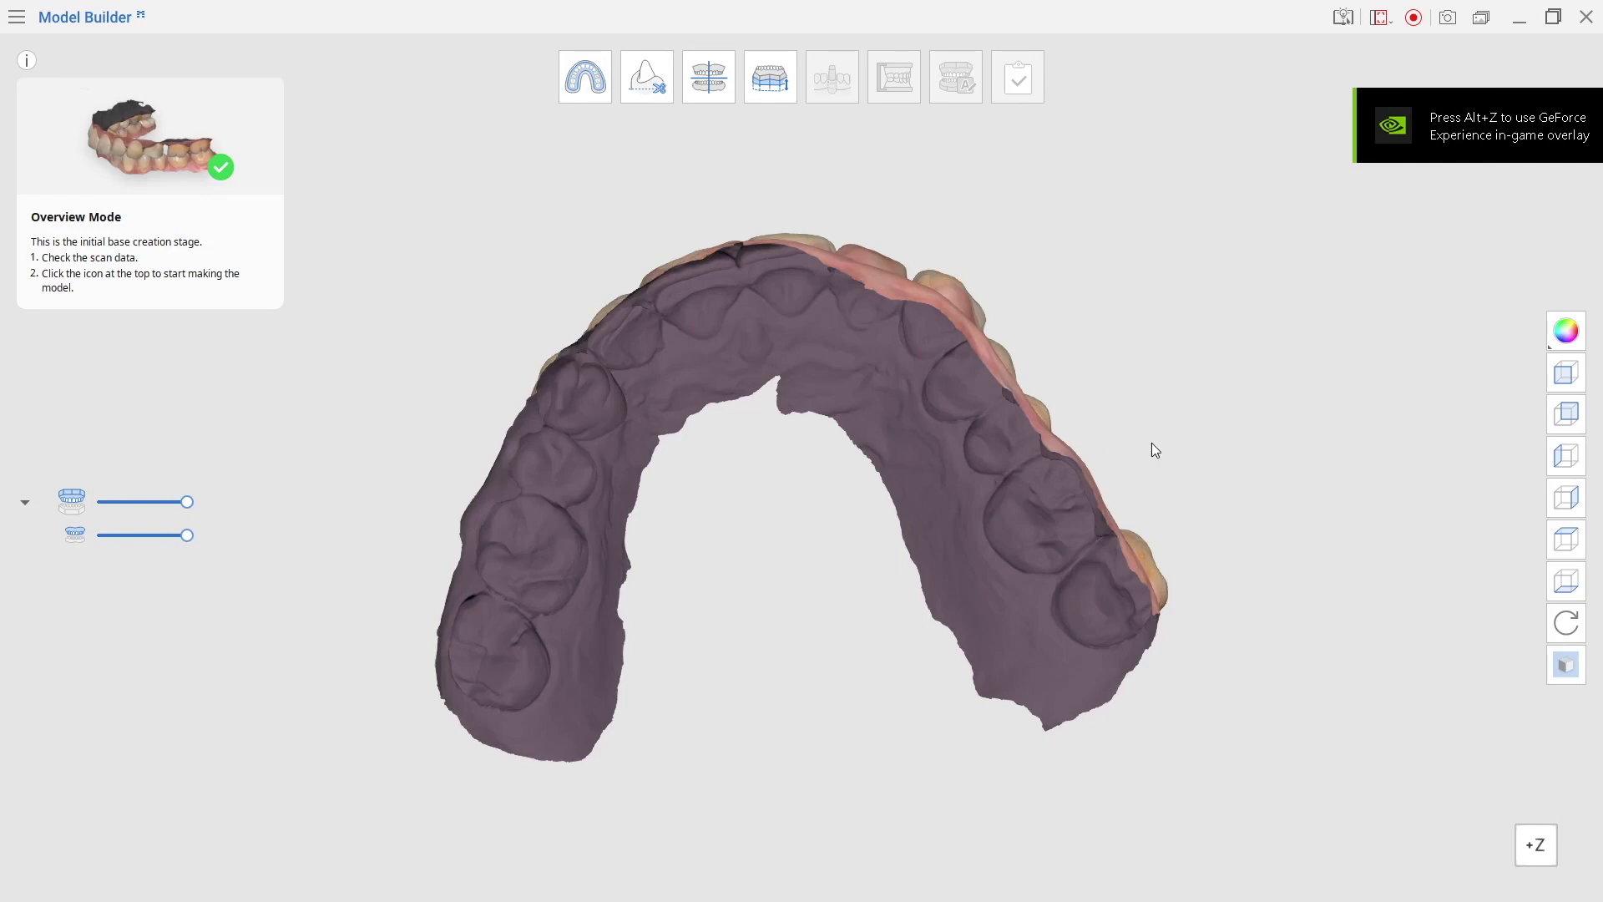
Restore the window size, orbit to inspect the loaded arch, and enter Area Designation
{"action": "left_click", "coordinate": [1552, 27]}
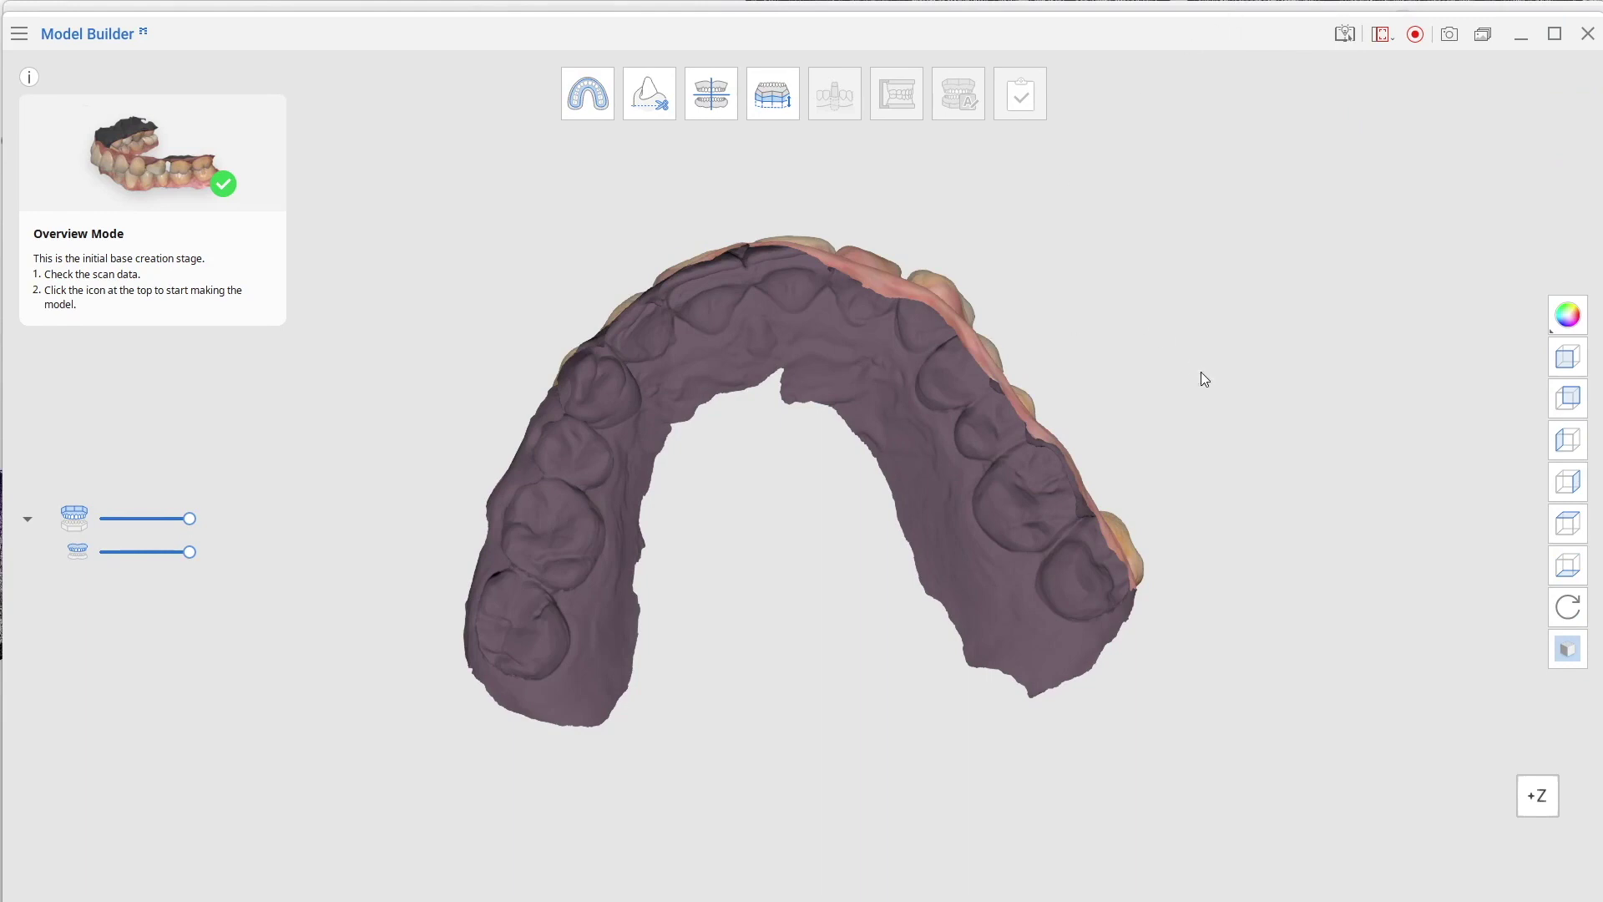
{"action": "right_click_drag", "start_coordinate": [1201, 373], "coordinate": [1071, 784]}
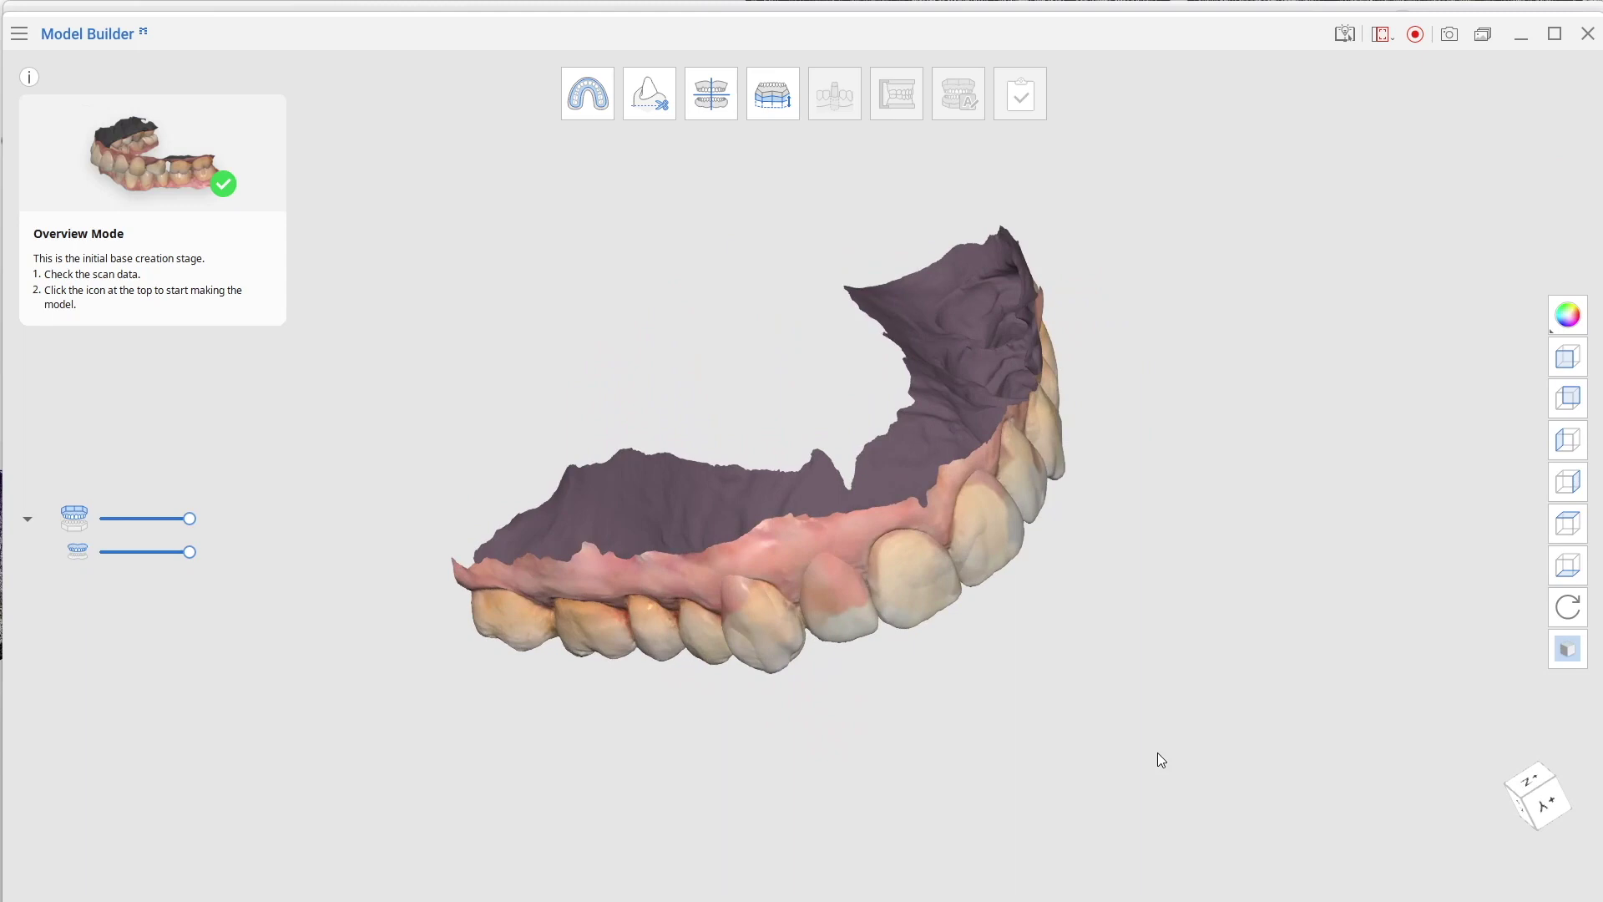
{"action": "double_click", "coordinate": [680, 772]}
{"action": "right_click_drag", "start_coordinate": [416, 618], "coordinate": [445, 637]}
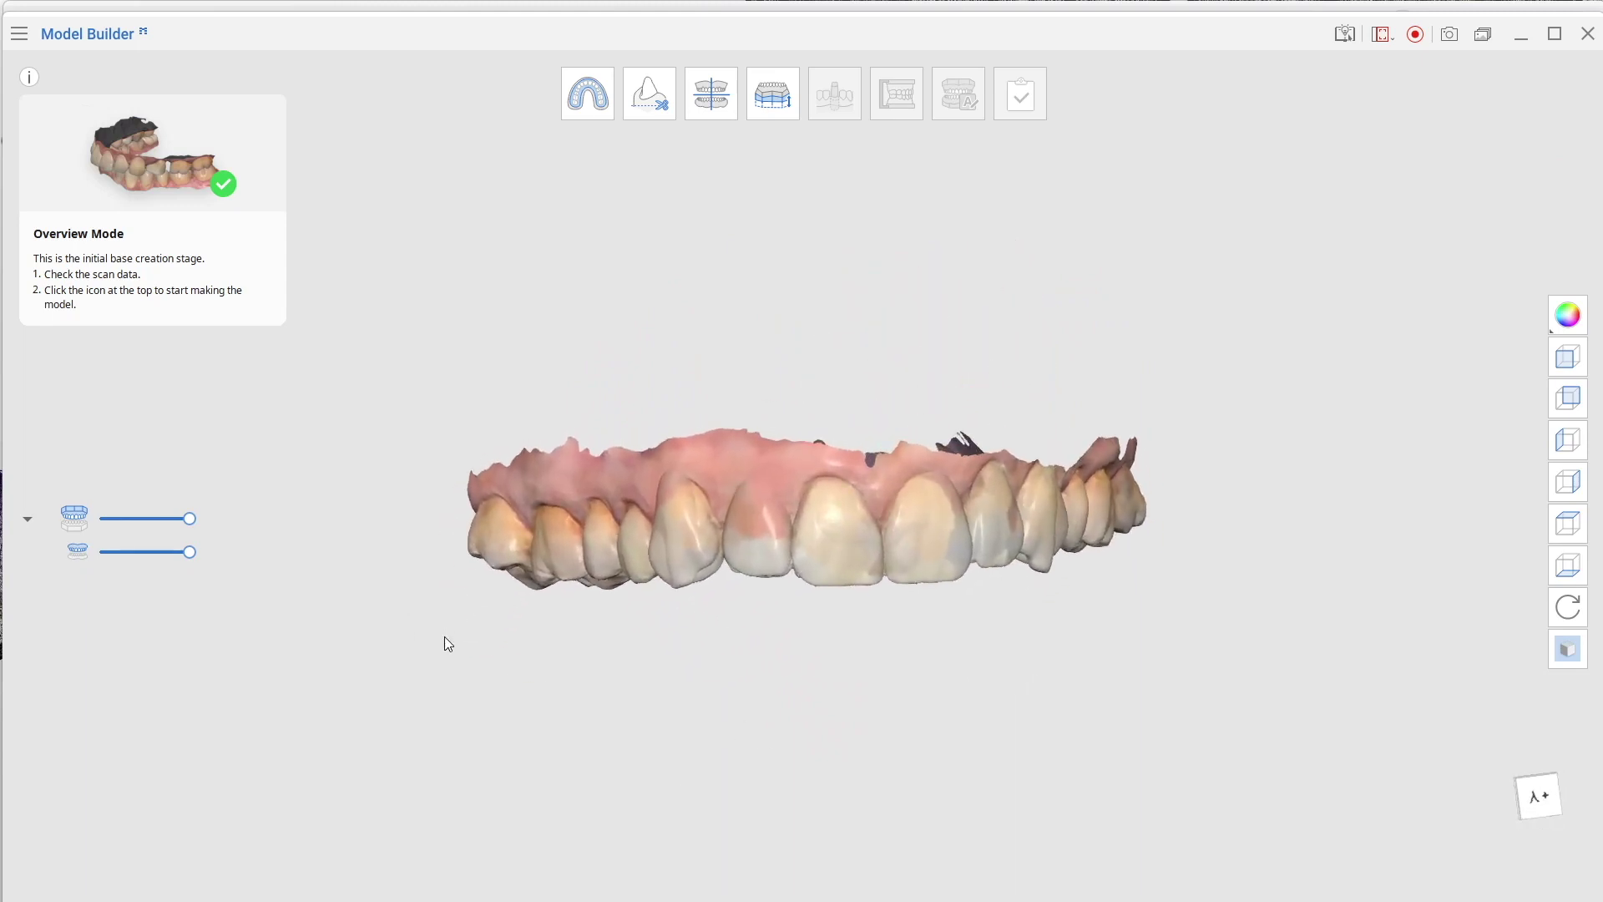
{"action": "right_click_drag", "start_coordinate": [1040, 424], "coordinate": [894, 343]}
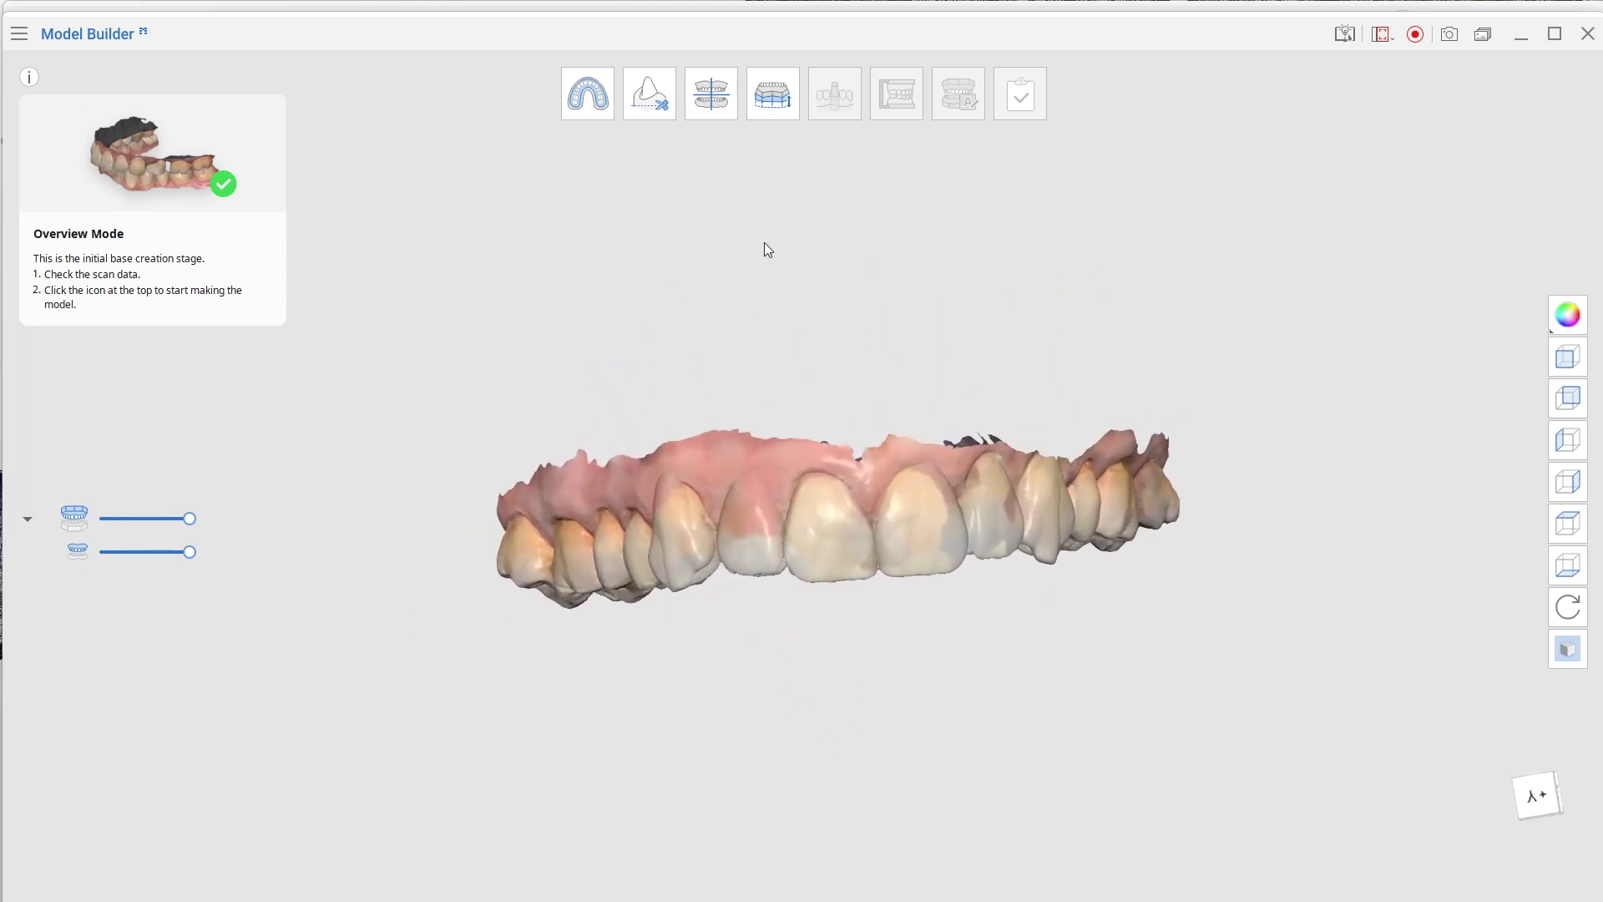
{"action": "right_click_drag", "start_coordinate": [766, 243], "coordinate": [769, 125]}
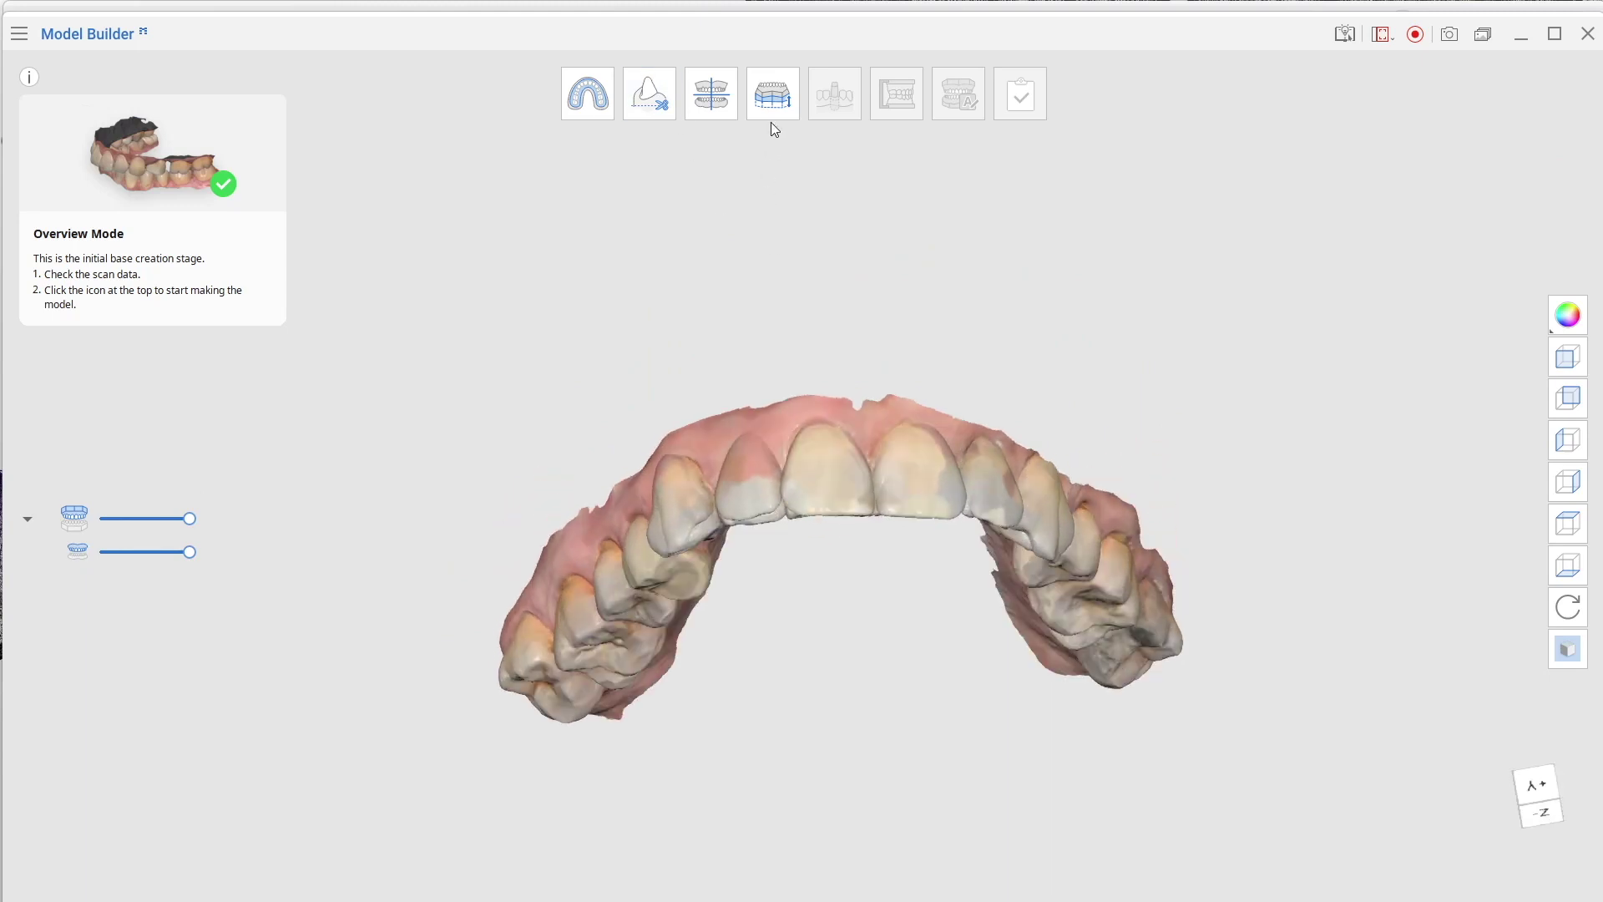
{"action": "left_click", "coordinate": [595, 98]}
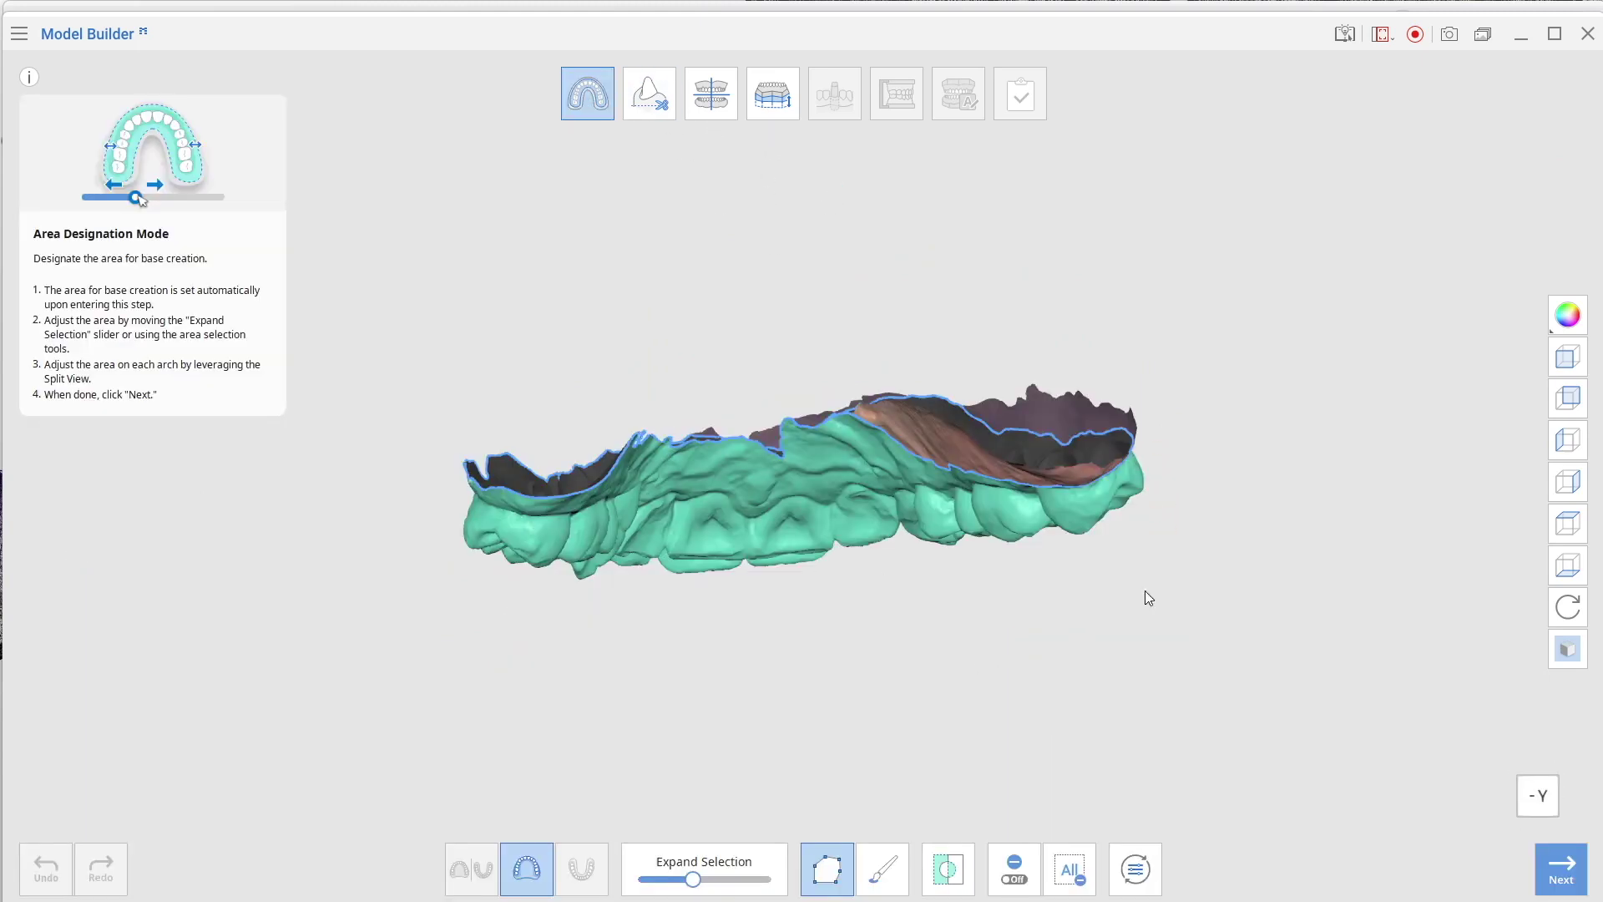
Widen the base-creation area with the Expand Selection slider to cover nearly the whole arch
{"action": "right_click_drag", "start_coordinate": [1148, 597], "coordinate": [171, 468]}
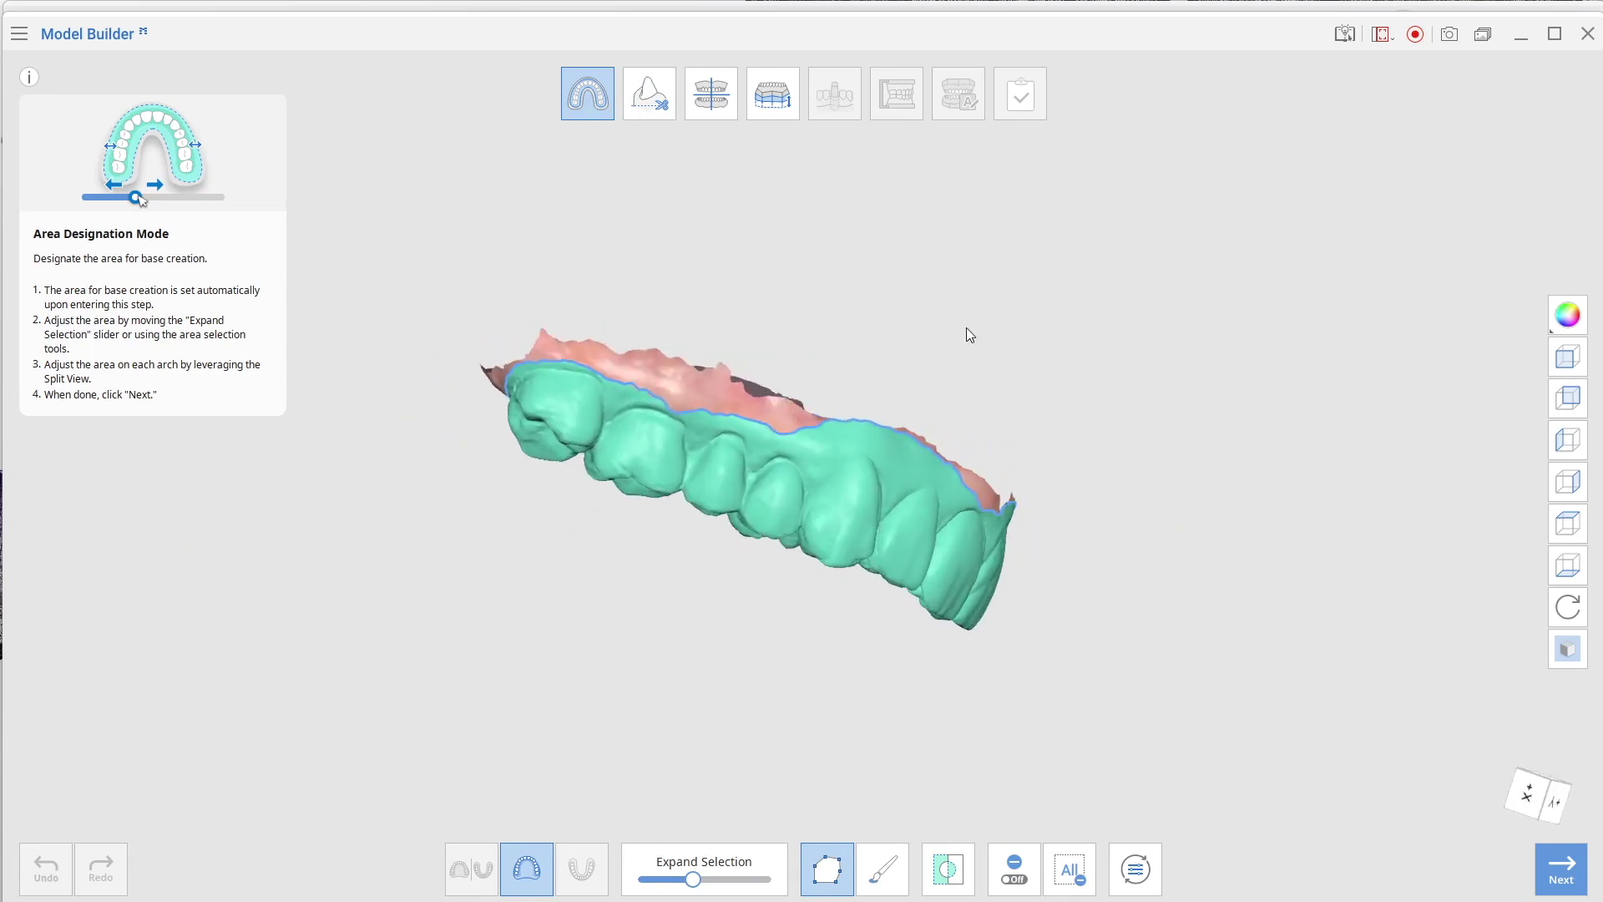
{"action": "right_click_drag", "start_coordinate": [965, 327], "coordinate": [752, 284]}
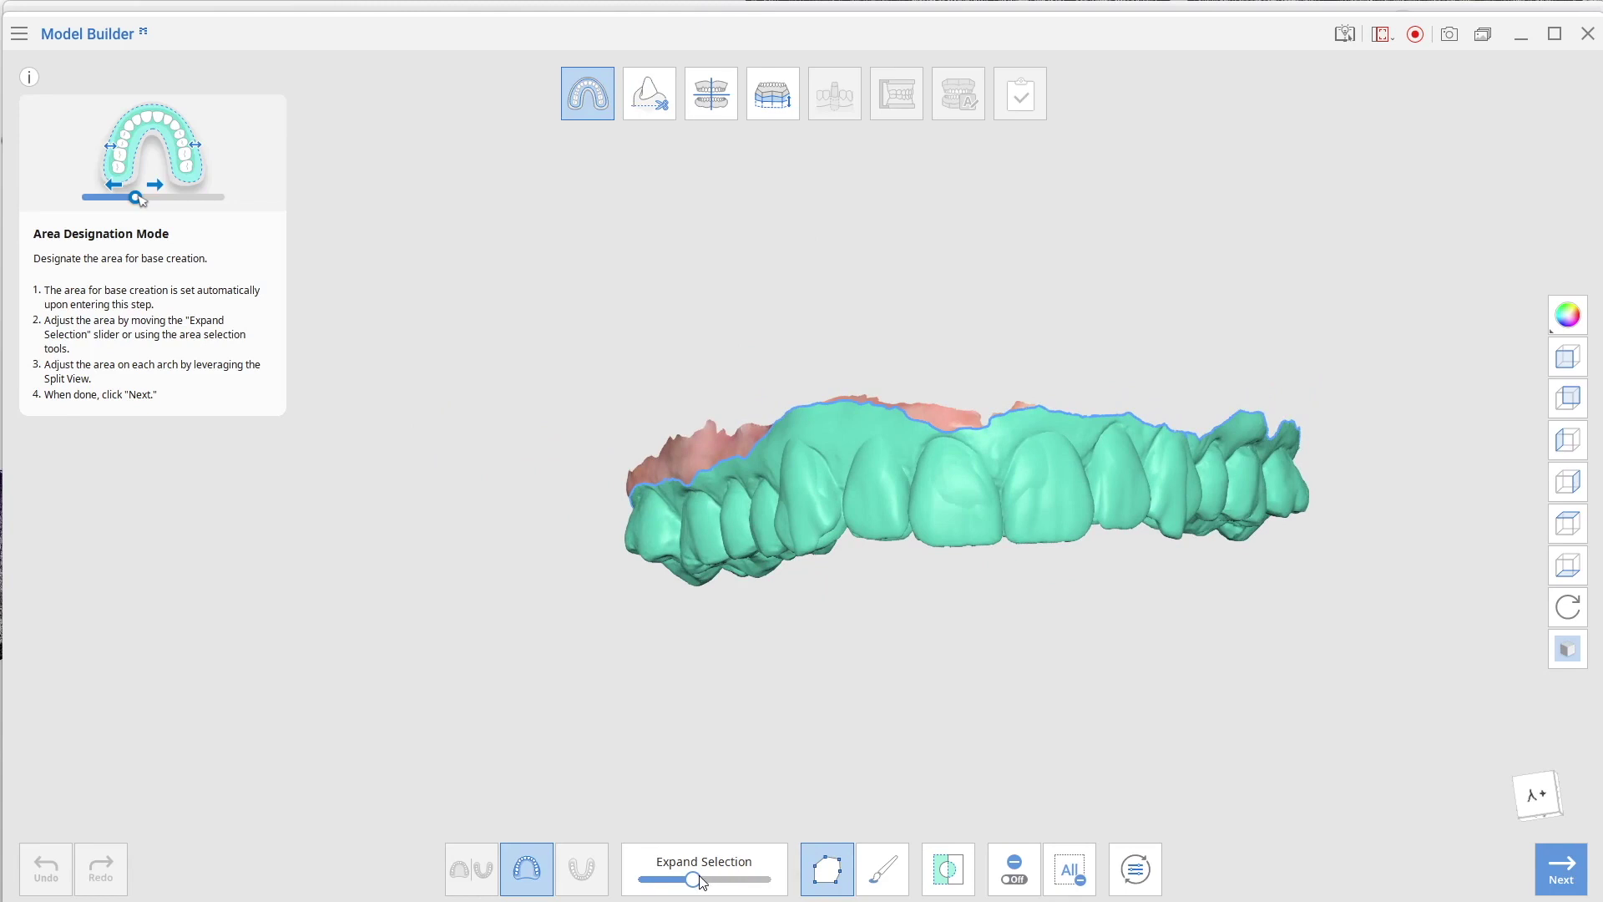
{"action": "left_click_drag", "start_coordinate": [709, 883], "coordinate": [722, 885]}
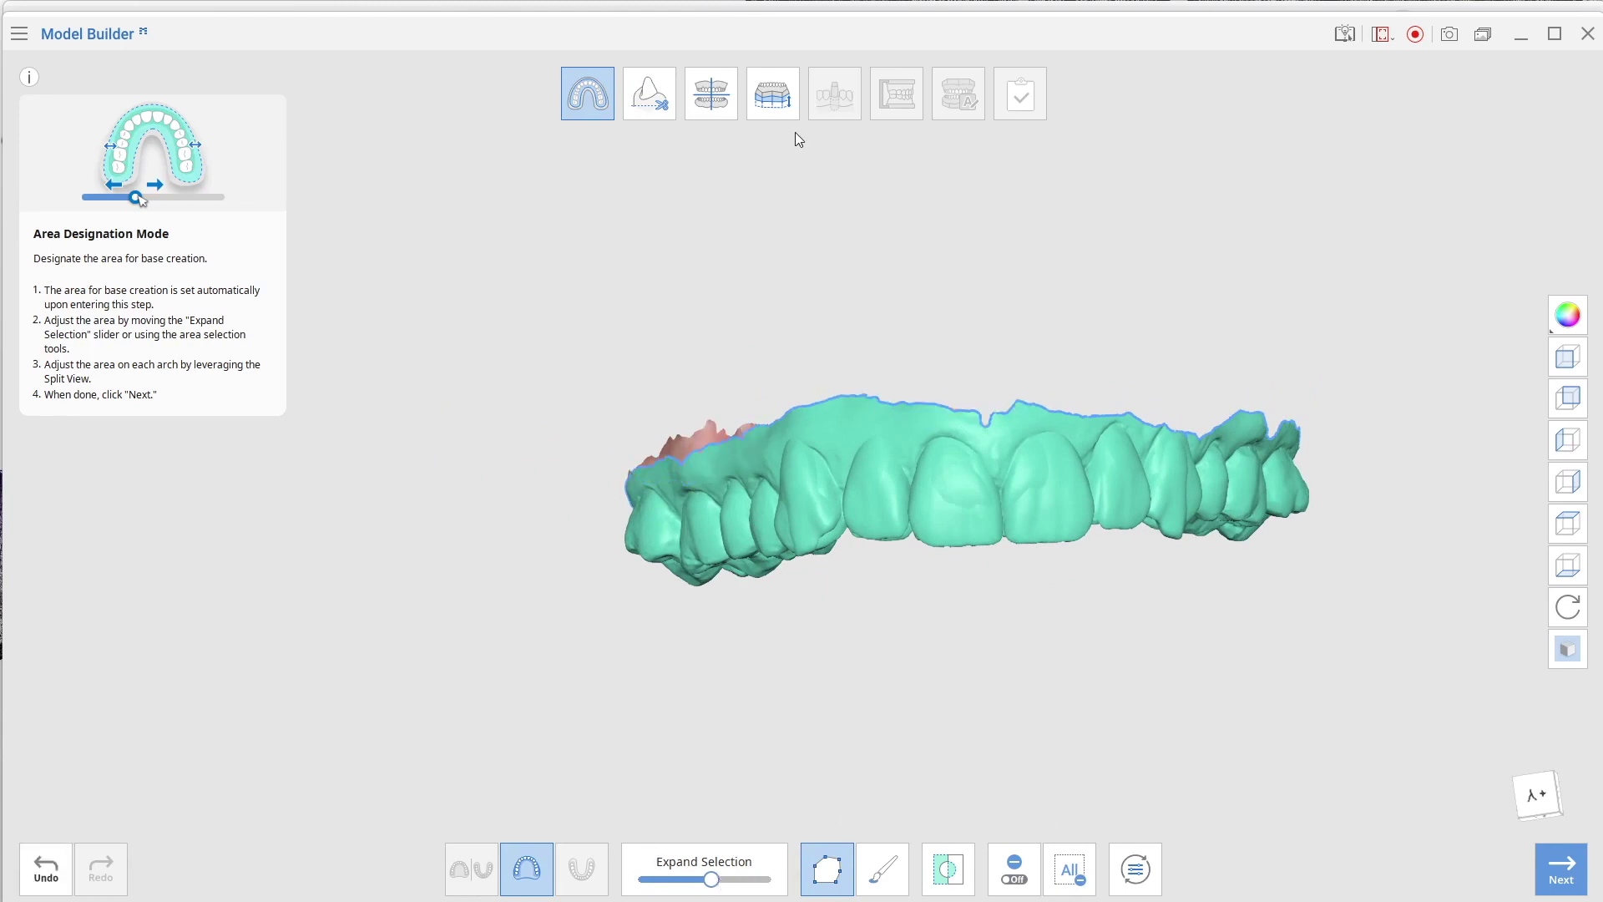
{"action": "left_click", "coordinate": [712, 93]}
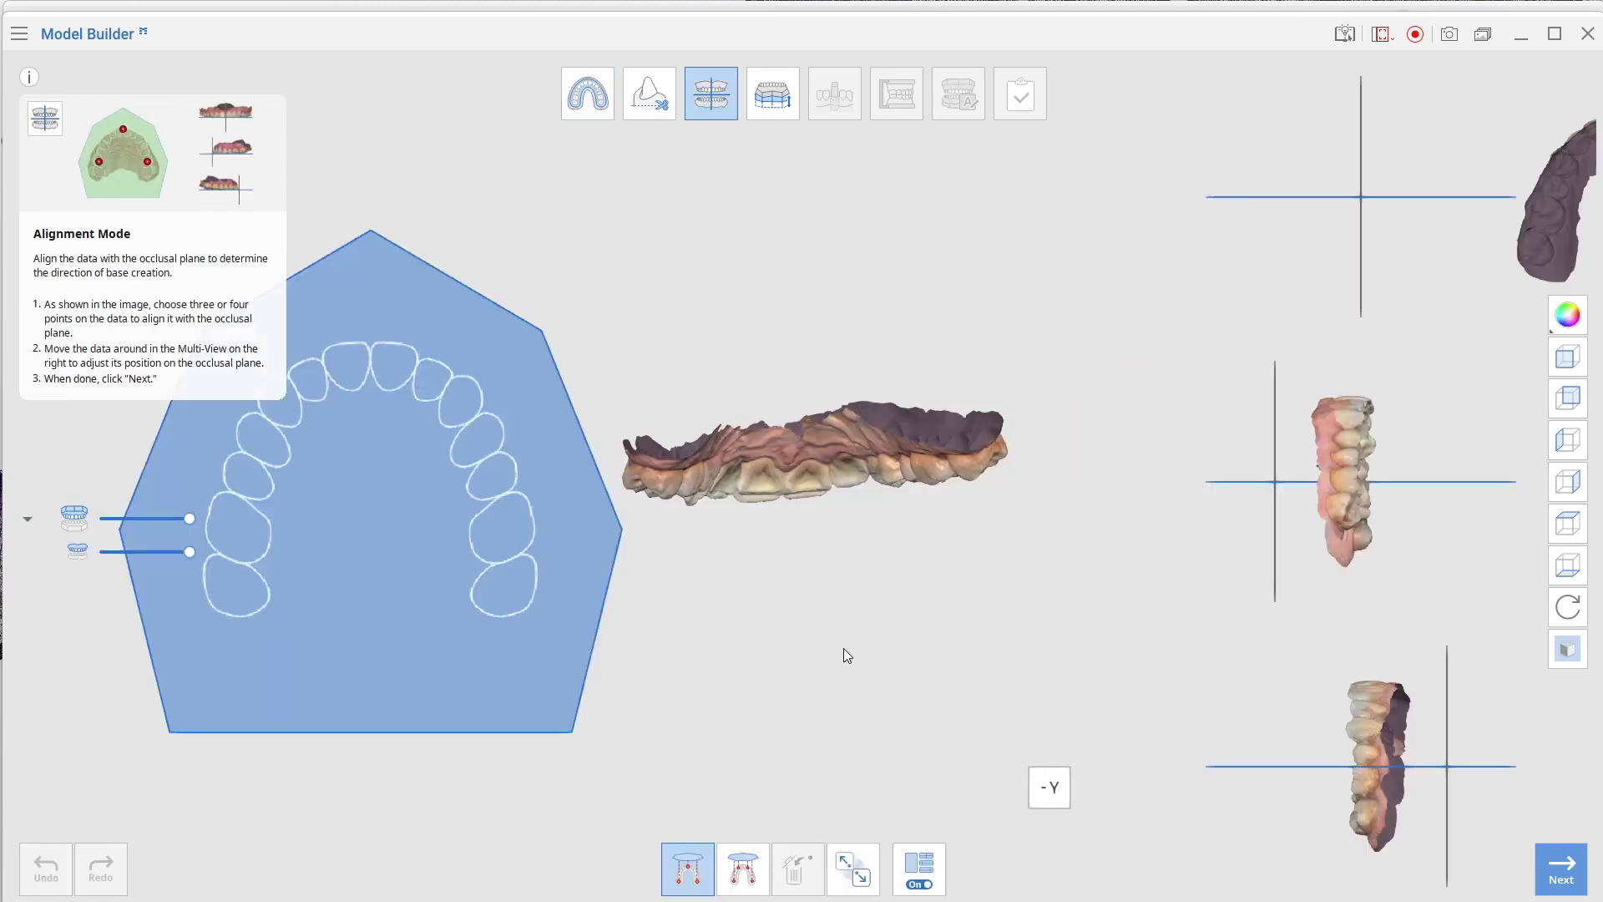
Place alignment points on the front teeth and both molars to set the occlusal plane
{"action": "right_click_drag", "start_coordinate": [739, 483], "coordinate": [546, 178]}
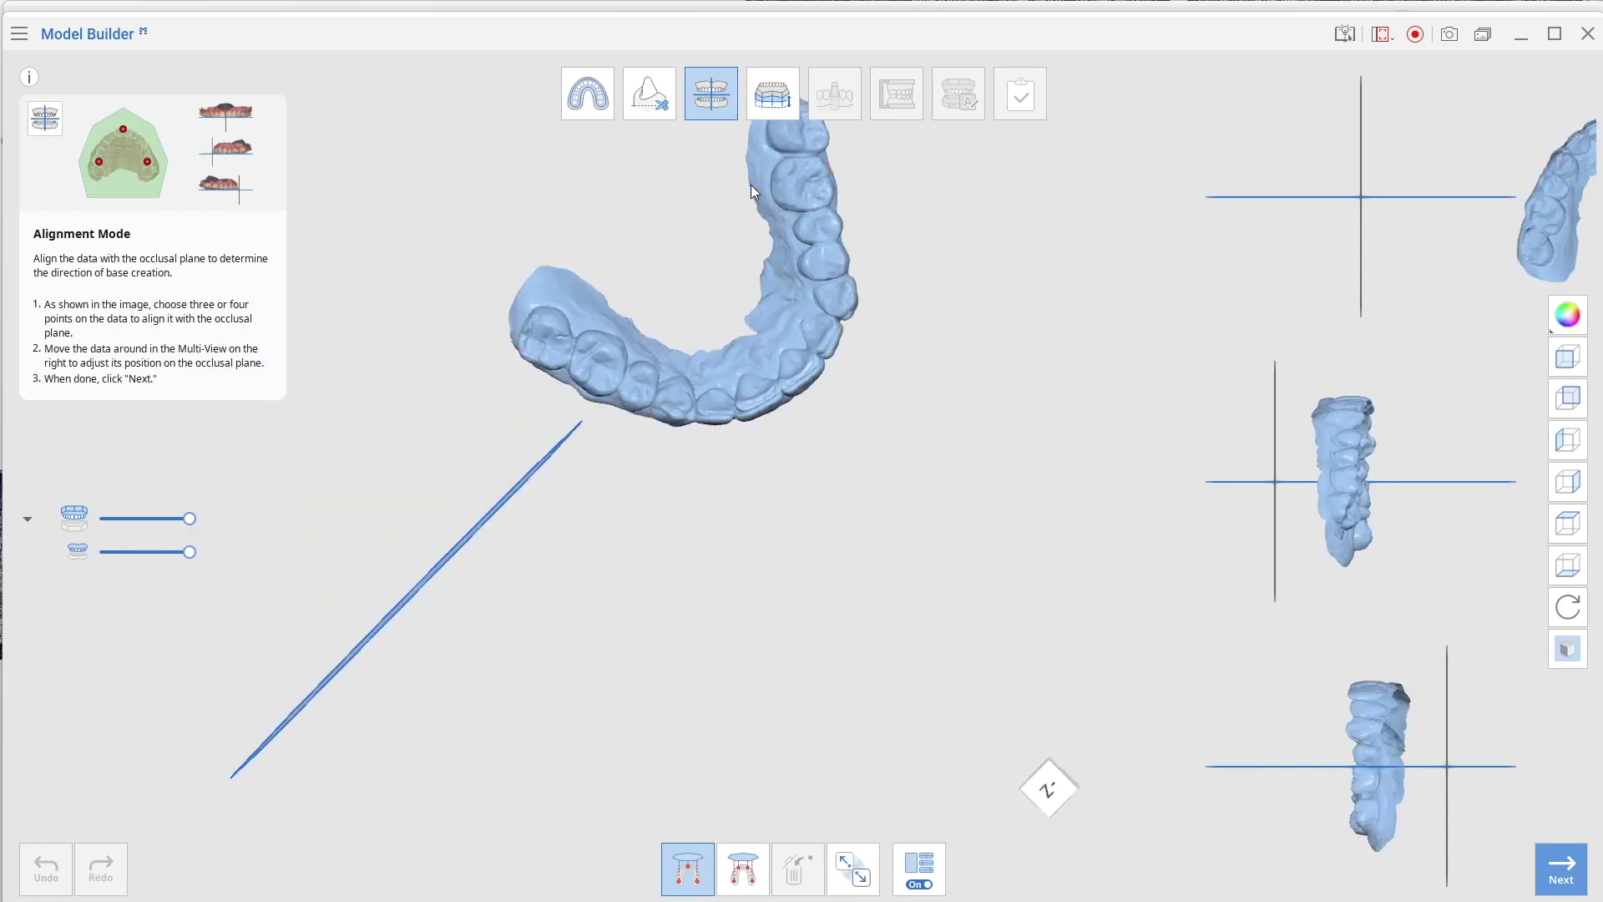
{"action": "left_click", "coordinate": [809, 183]}
{"action": "left_click", "coordinate": [781, 388]}
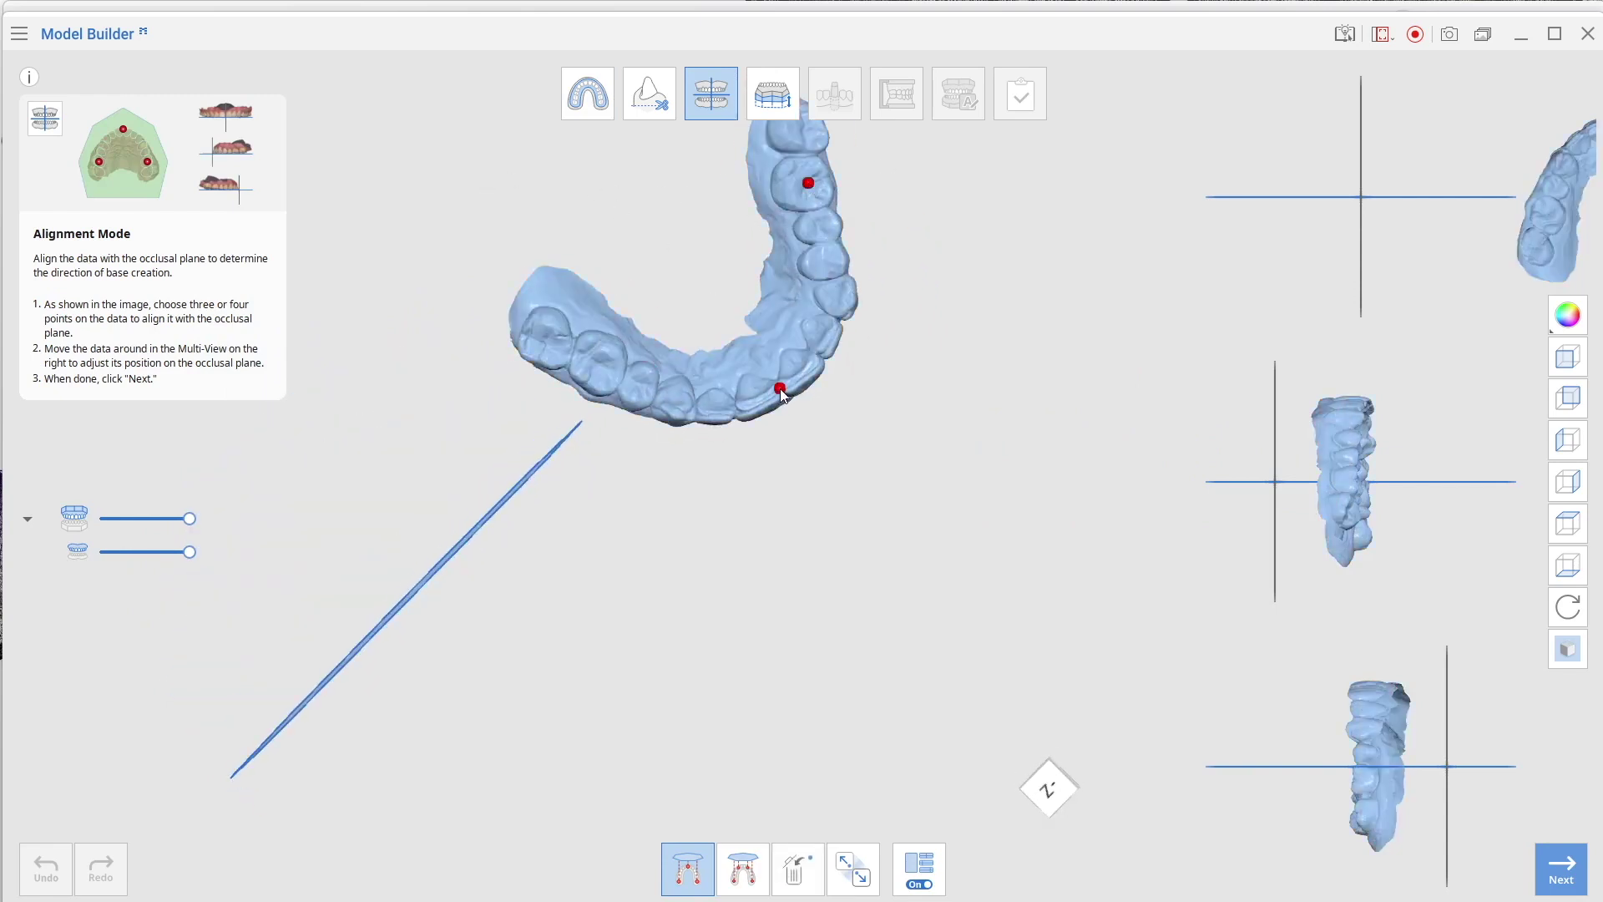
{"action": "left_click", "coordinate": [597, 364]}
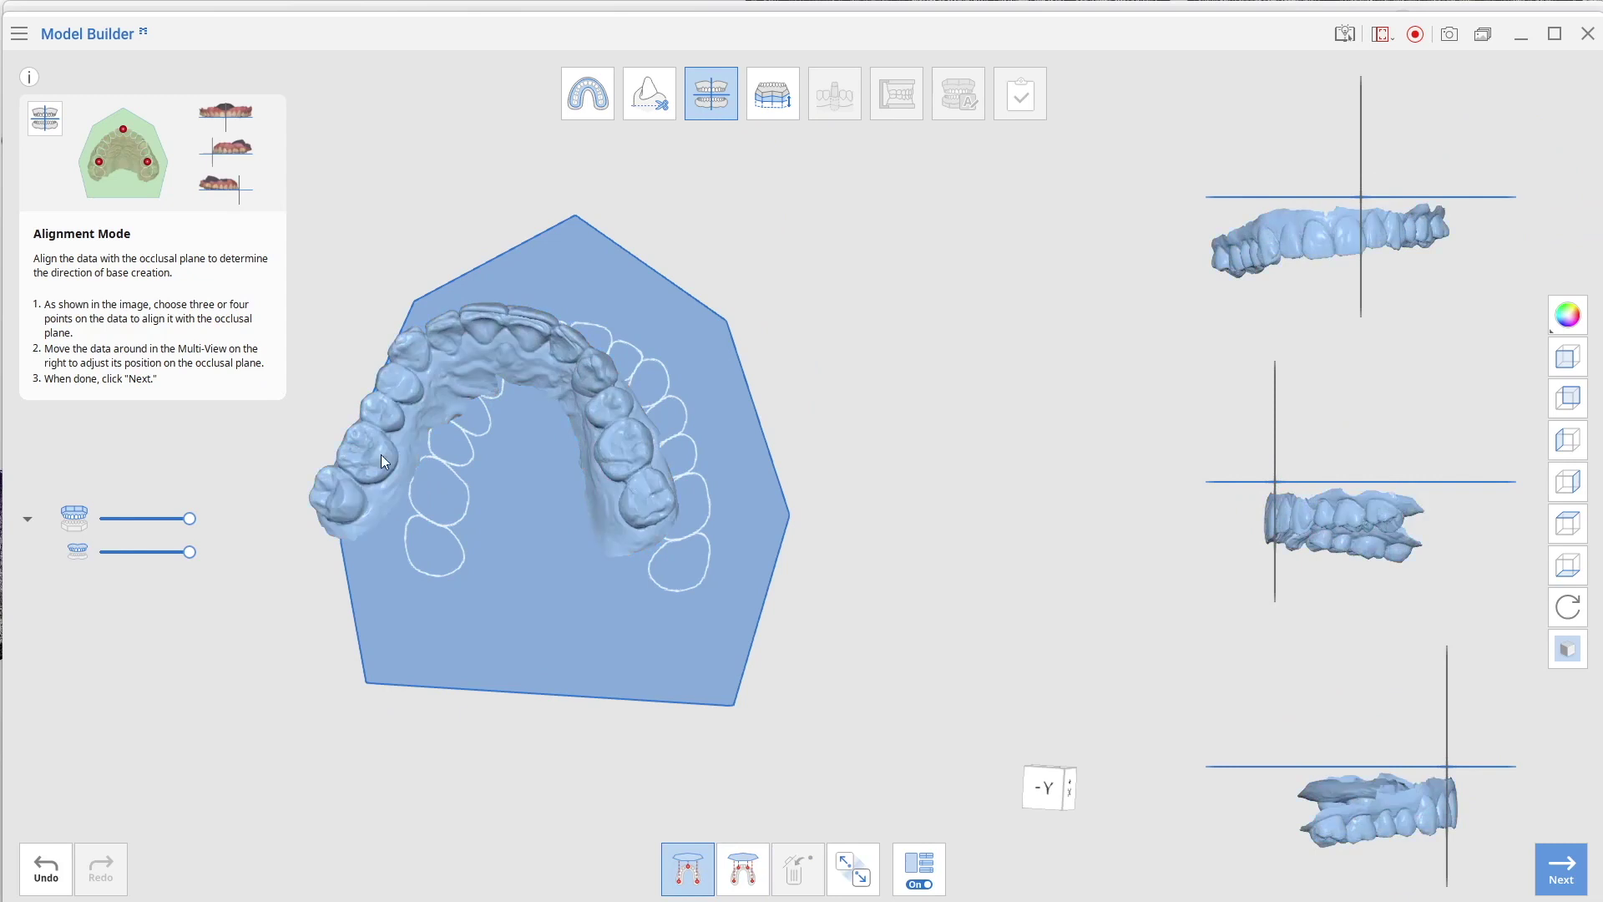
{"action": "left_click", "coordinate": [359, 449]}
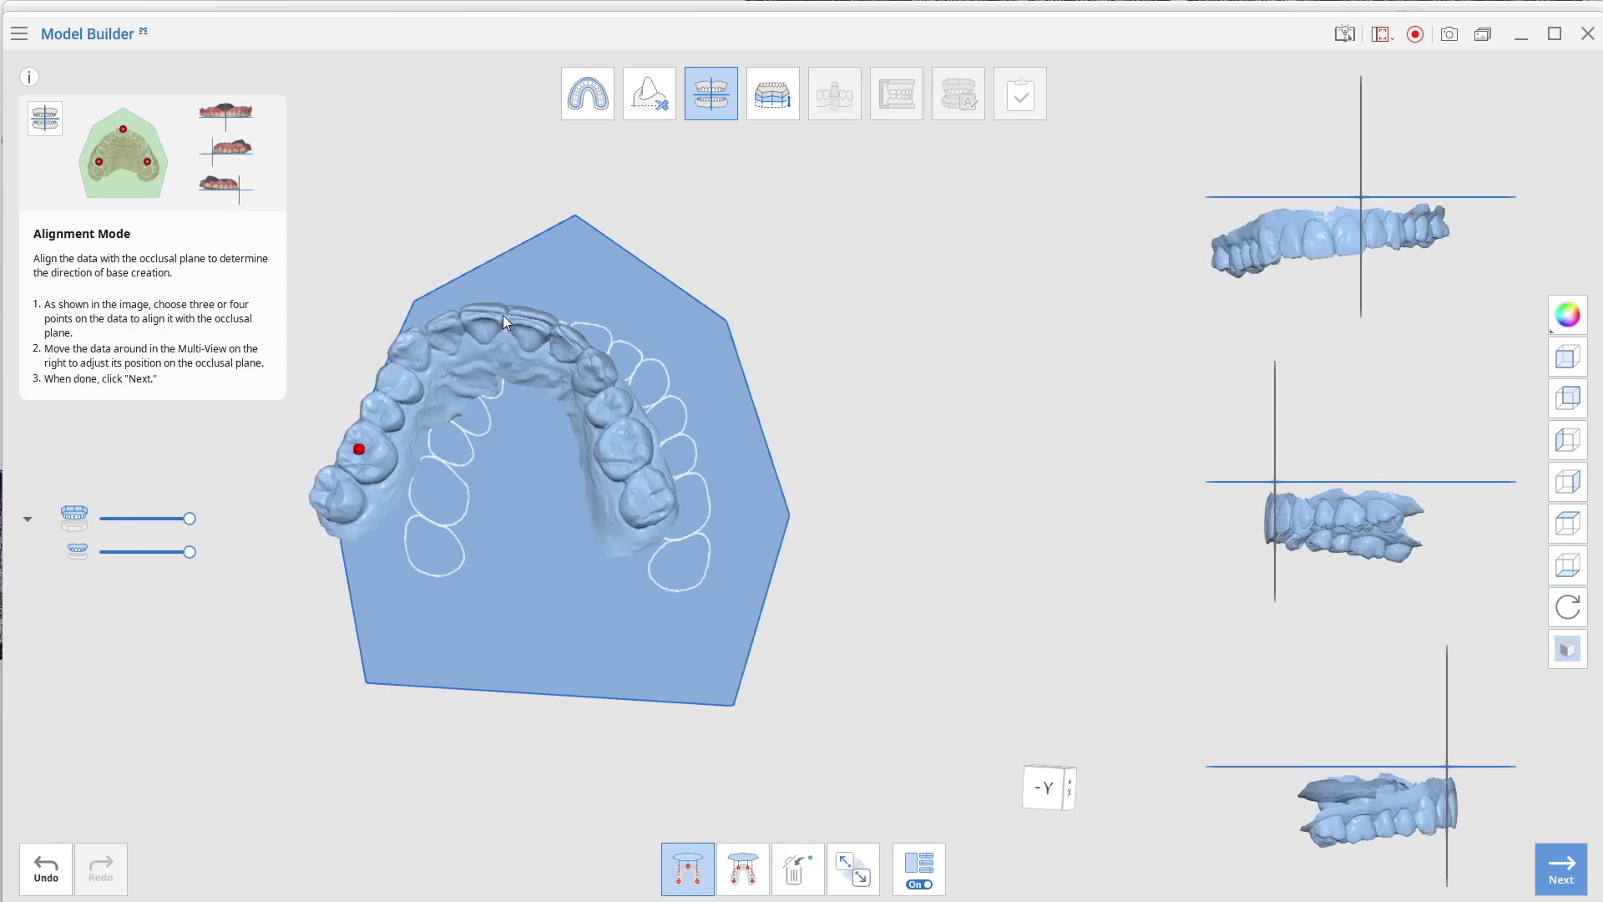
{"action": "left_click", "coordinate": [504, 315]}
{"action": "left_click", "coordinate": [628, 443]}
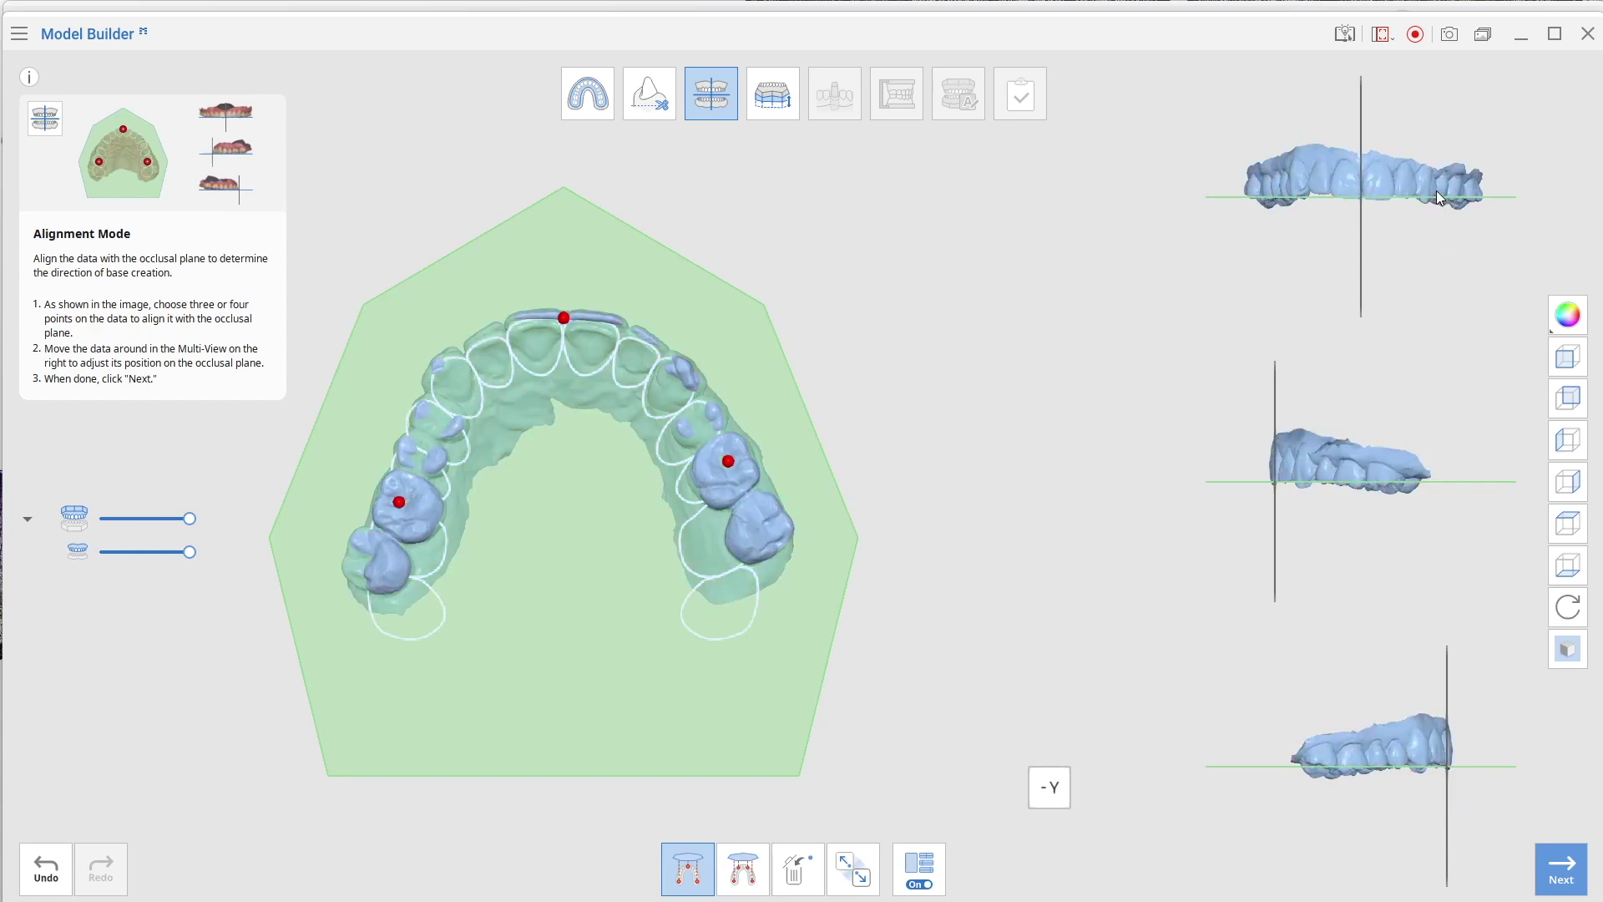
{"action": "left_click", "coordinate": [791, 114]}
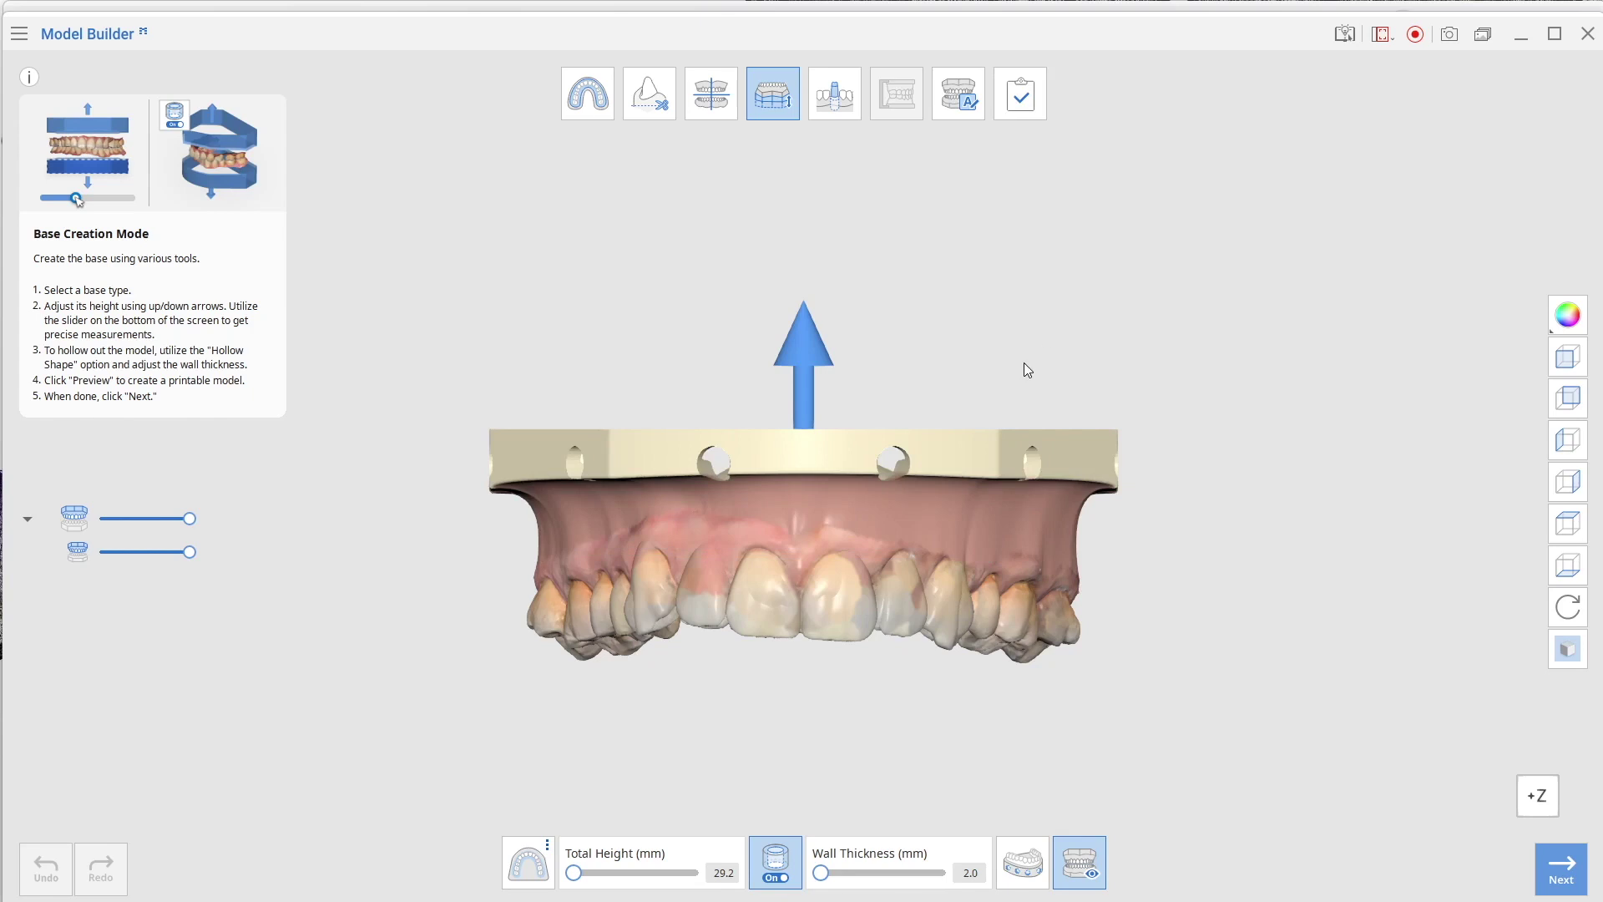
Inspect the 29.2 mm hollow base with 2.0 mm walls, then complete and save as 3-3 Mockup's Case
{"action": "right_click_drag", "start_coordinate": [1024, 363], "coordinate": [939, 158]}
{"action": "left_click", "coordinate": [1021, 93]}
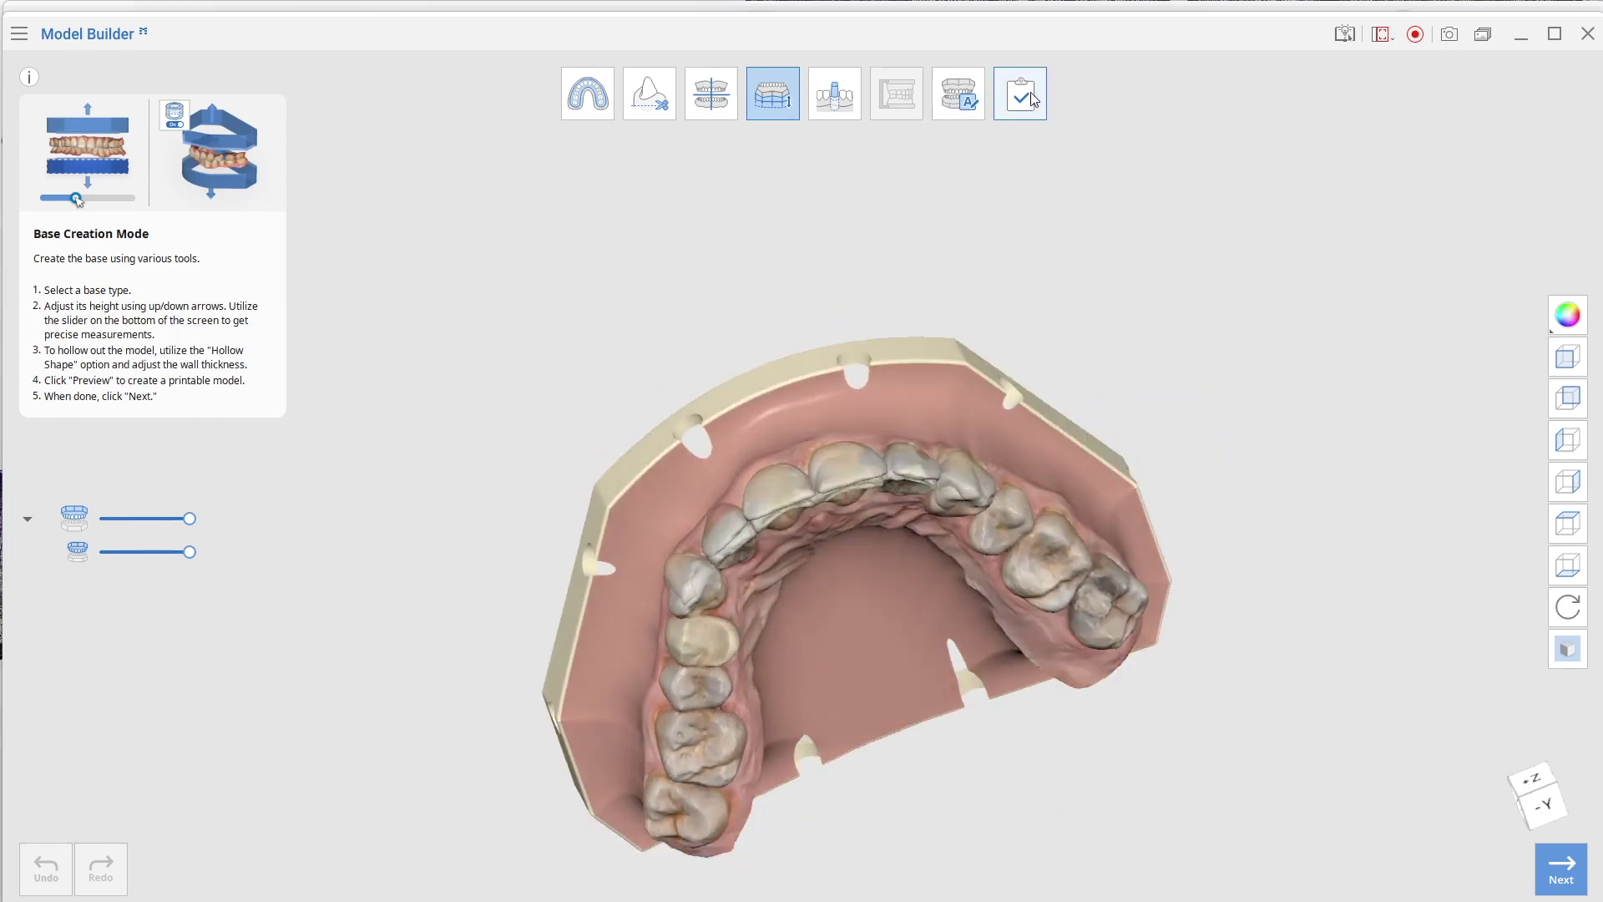
{"action": "left_click", "coordinate": [980, 499]}
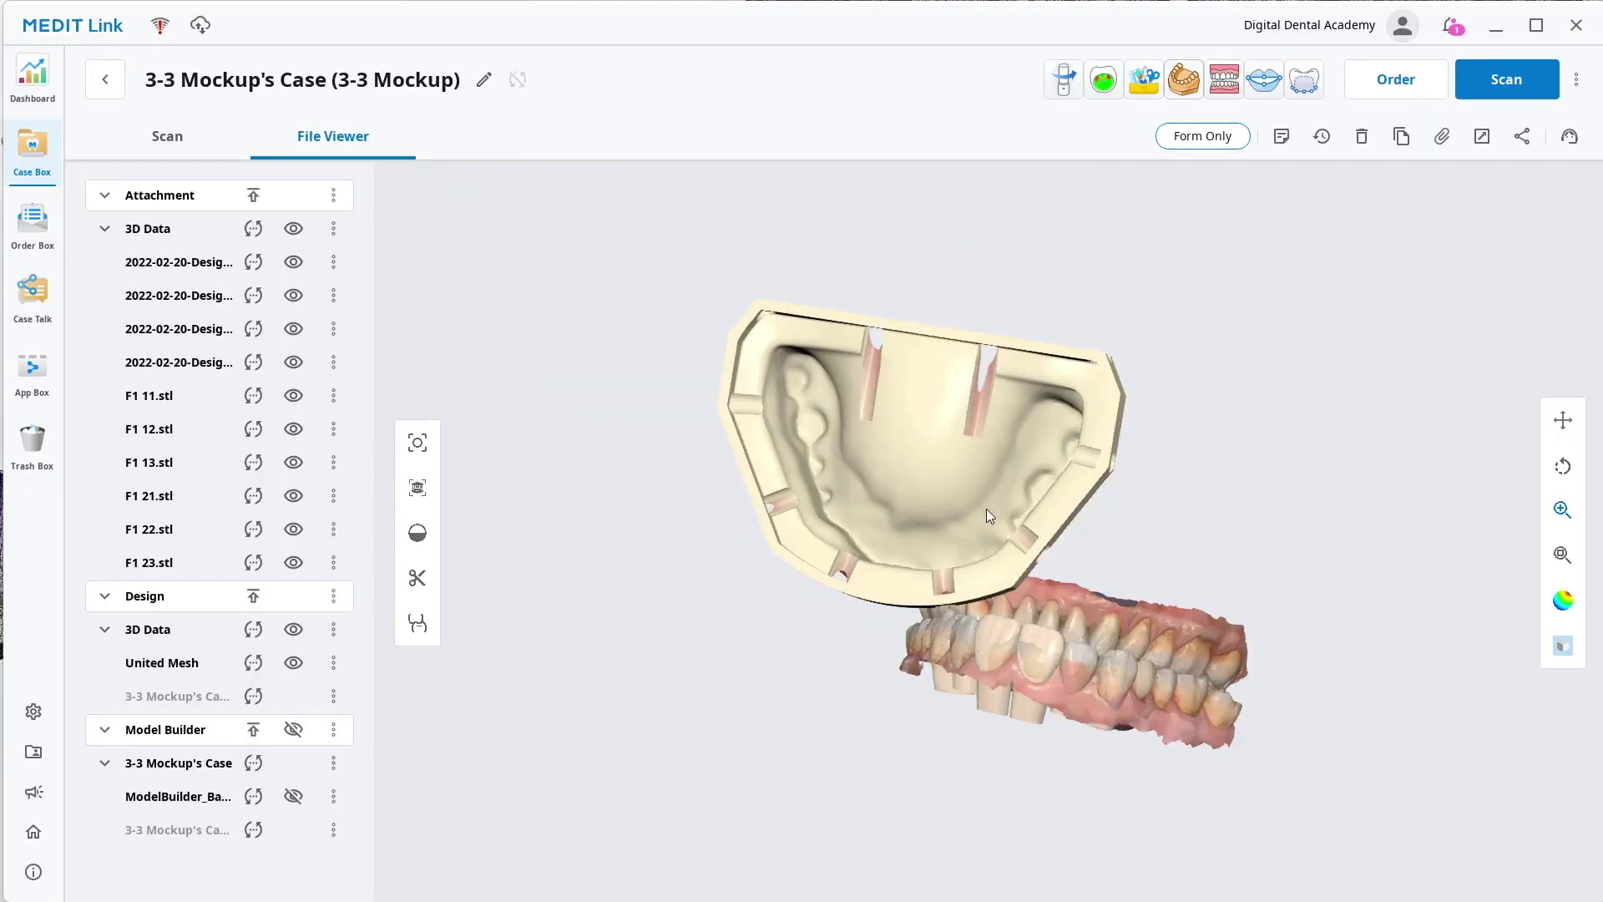
Rotate the File Viewer to see the based upper model from the front above the lower arch
{"action": "right_click_drag", "start_coordinate": [859, 604], "coordinate": [905, 288]}
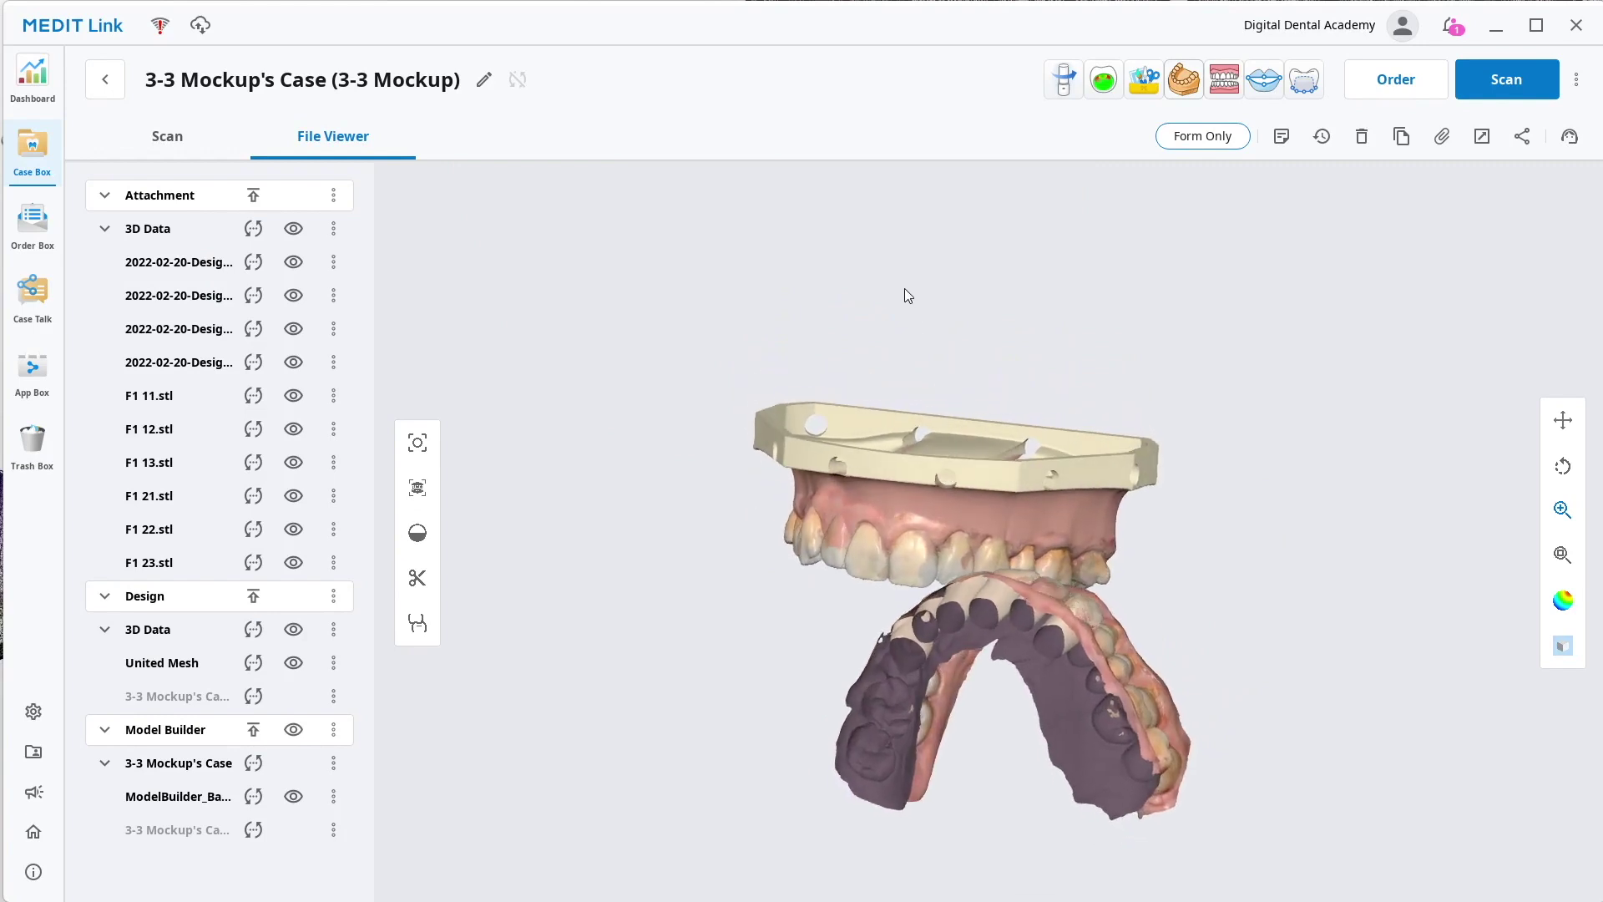